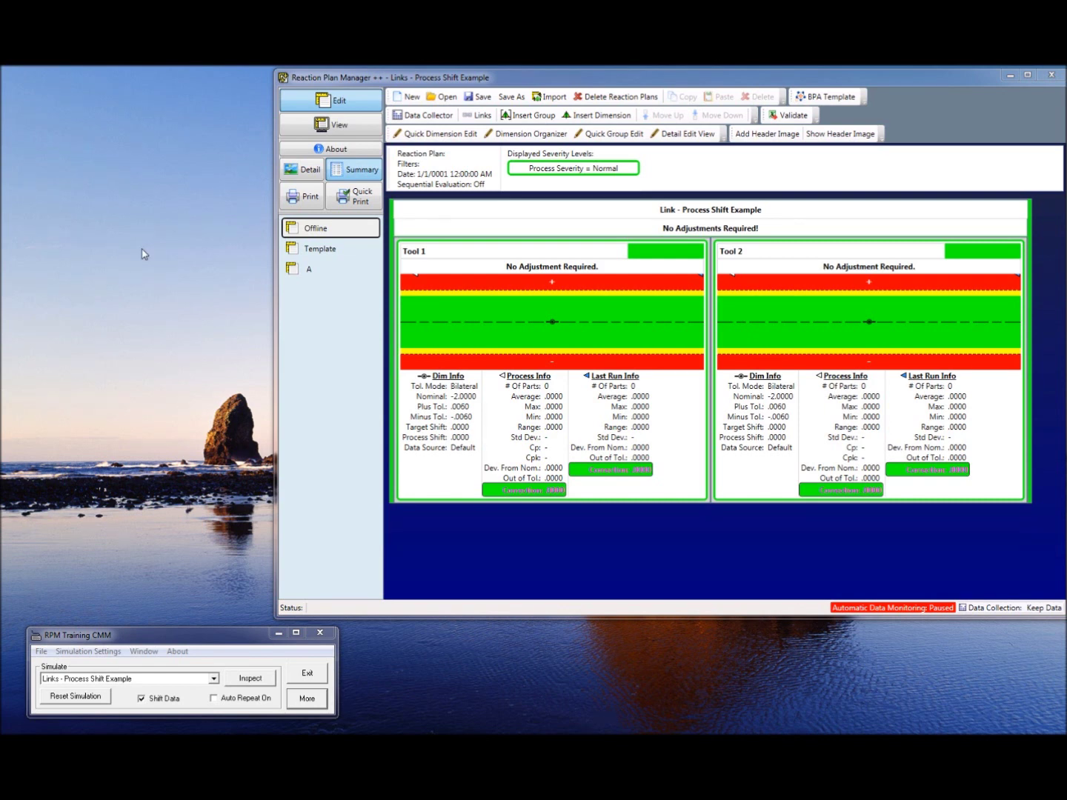
# - Open the dimension links, enlarge their window and add a link for Tool 1
pyautogui.click(483, 116)
pyautogui.moveTo(355, 191); pyautogui.dragTo(303, 137)
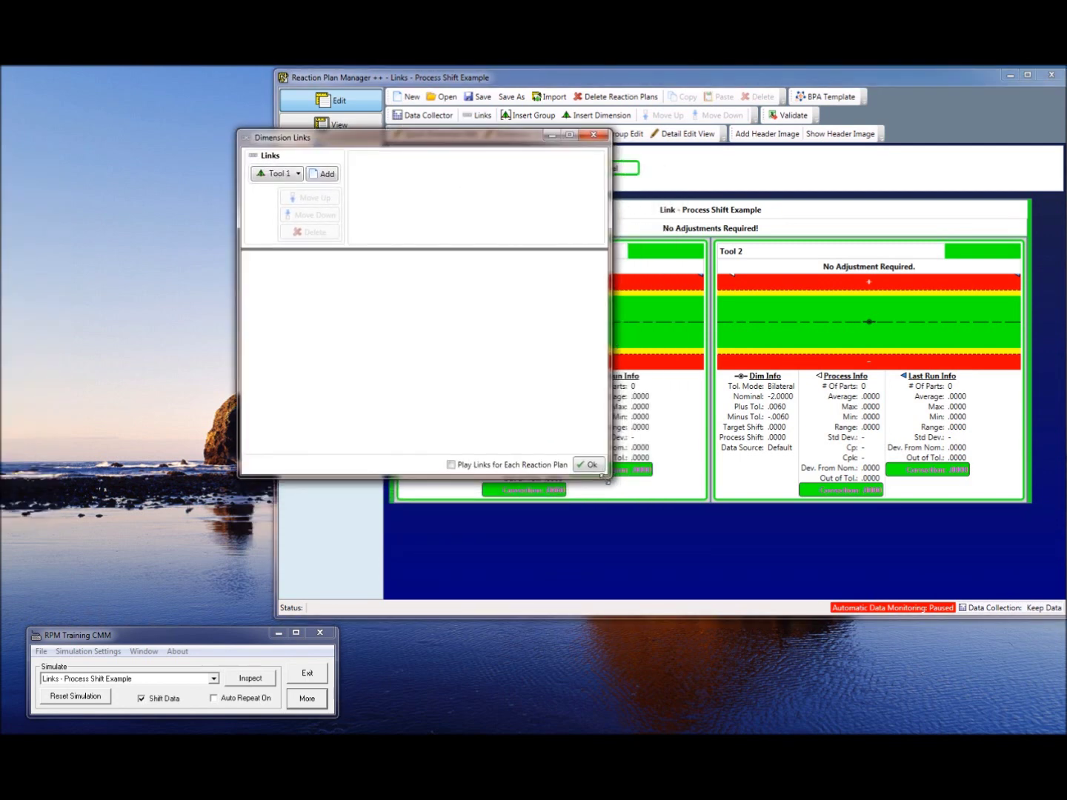
pyautogui.moveTo(606, 480); pyautogui.dragTo(810, 620)
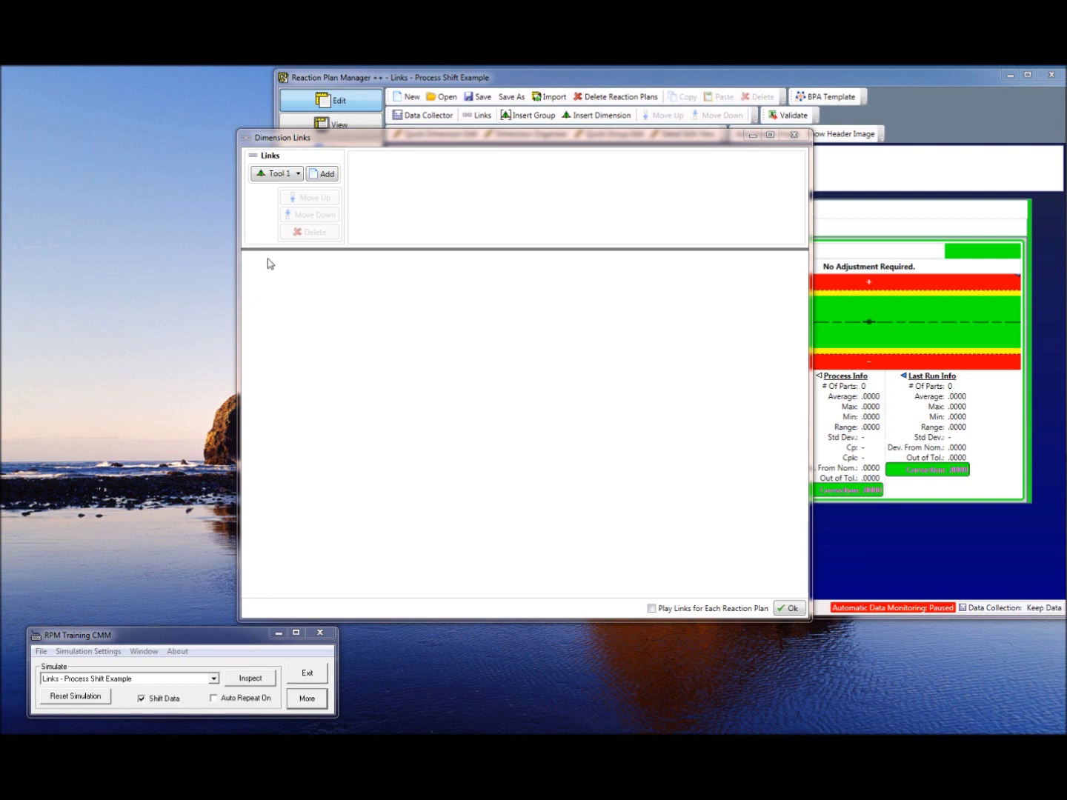
pyautogui.click(299, 174)
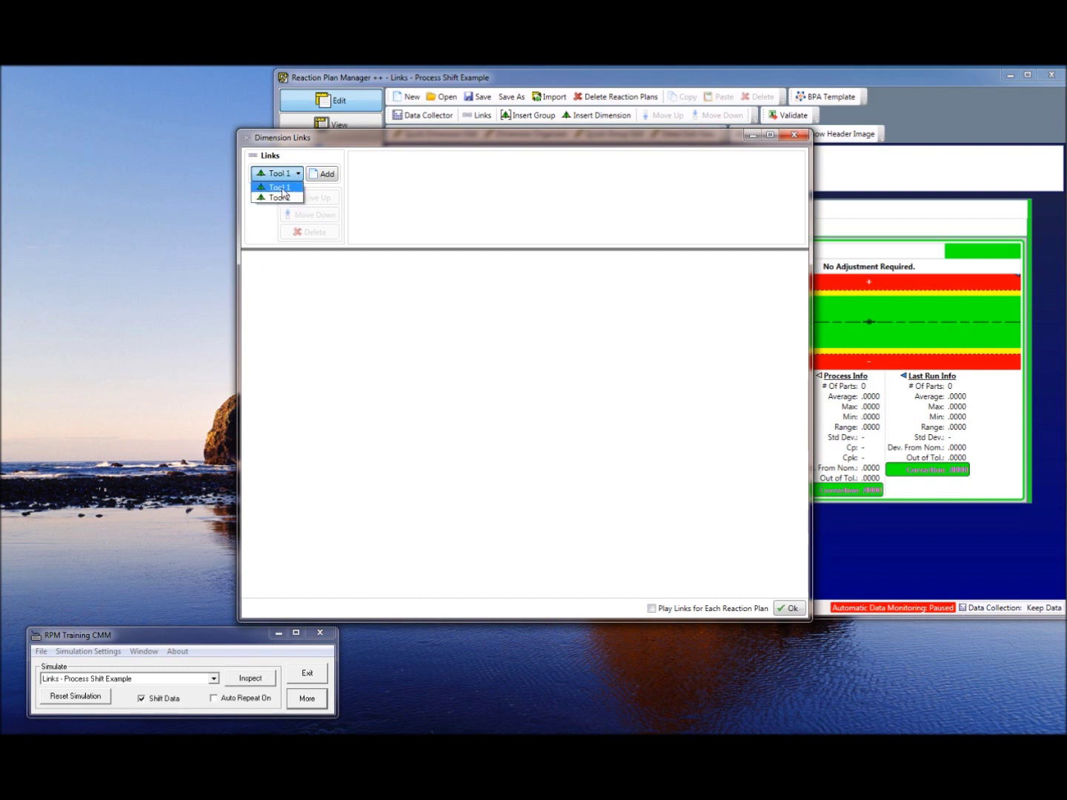
pyautogui.click(279, 188)
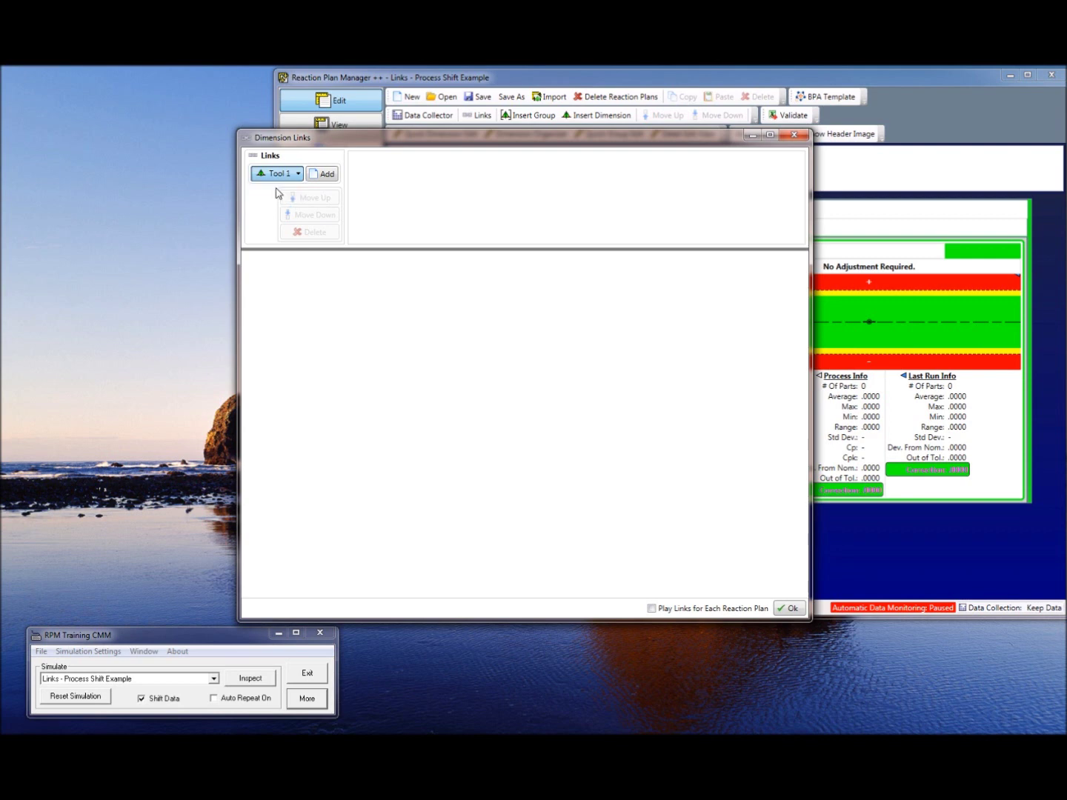
pyautogui.click(324, 173)
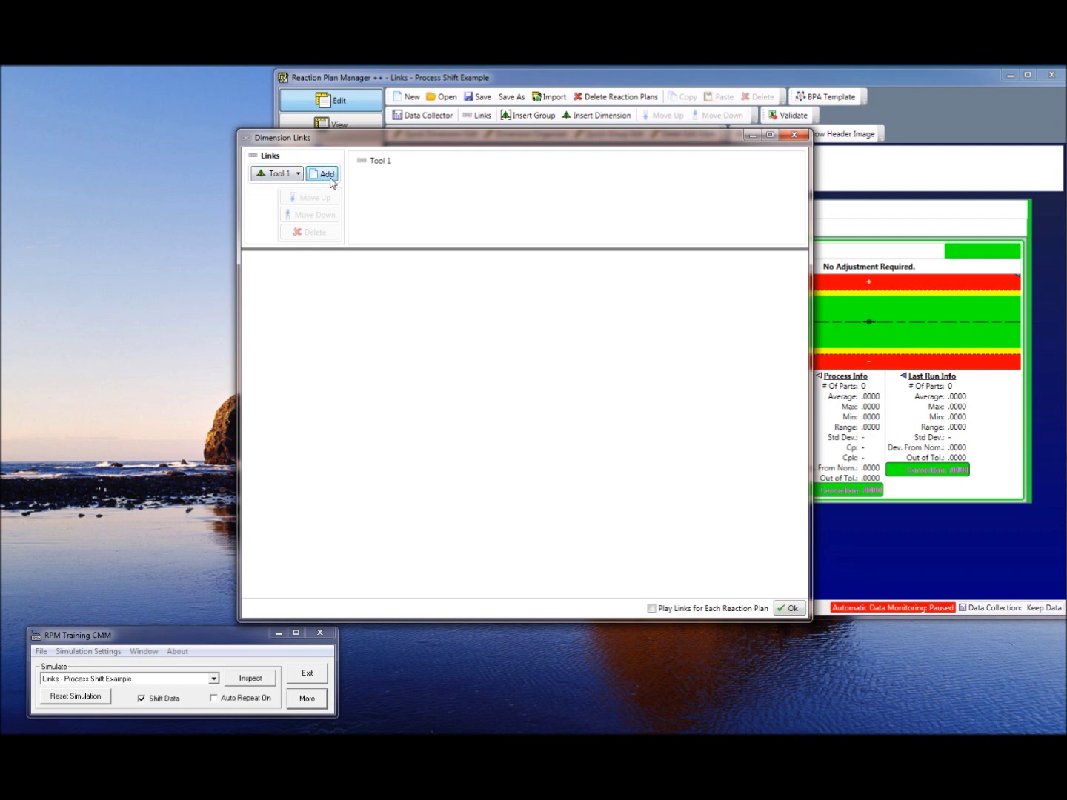
# - Set the Tool 1 link to trigger on Percent of Tolerance and Out of Tolerance rule violations
pyautogui.click(383, 164)
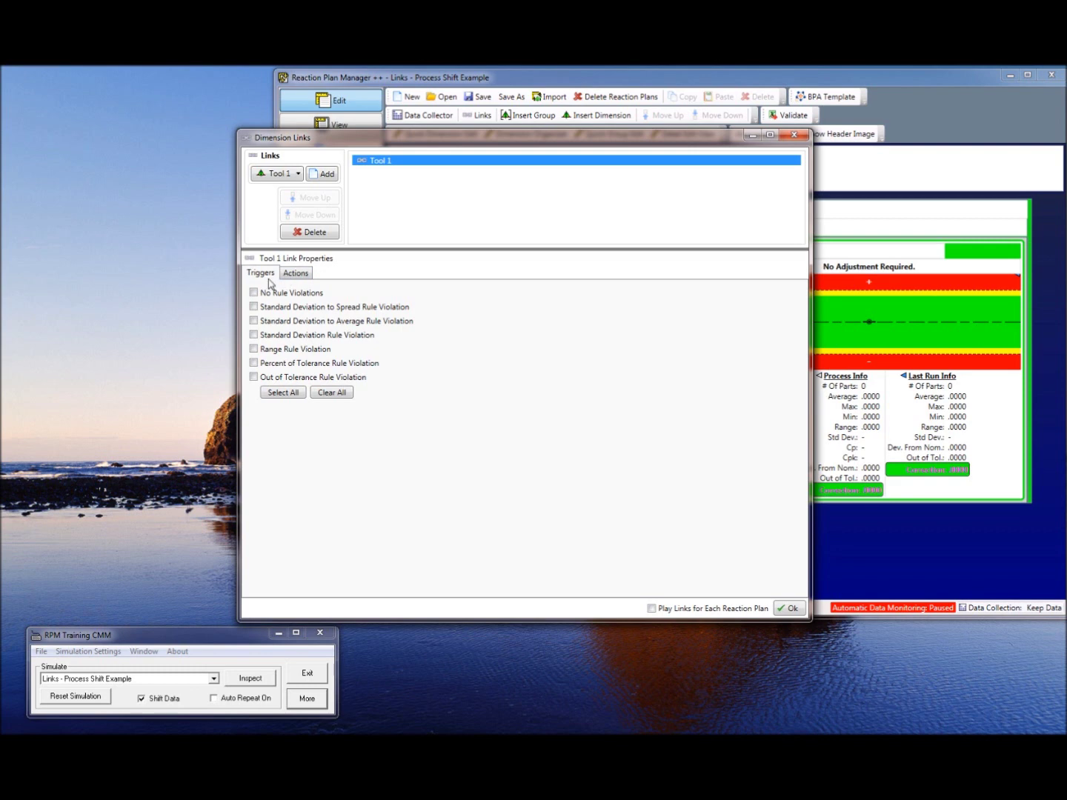
pyautogui.click(144, 373)
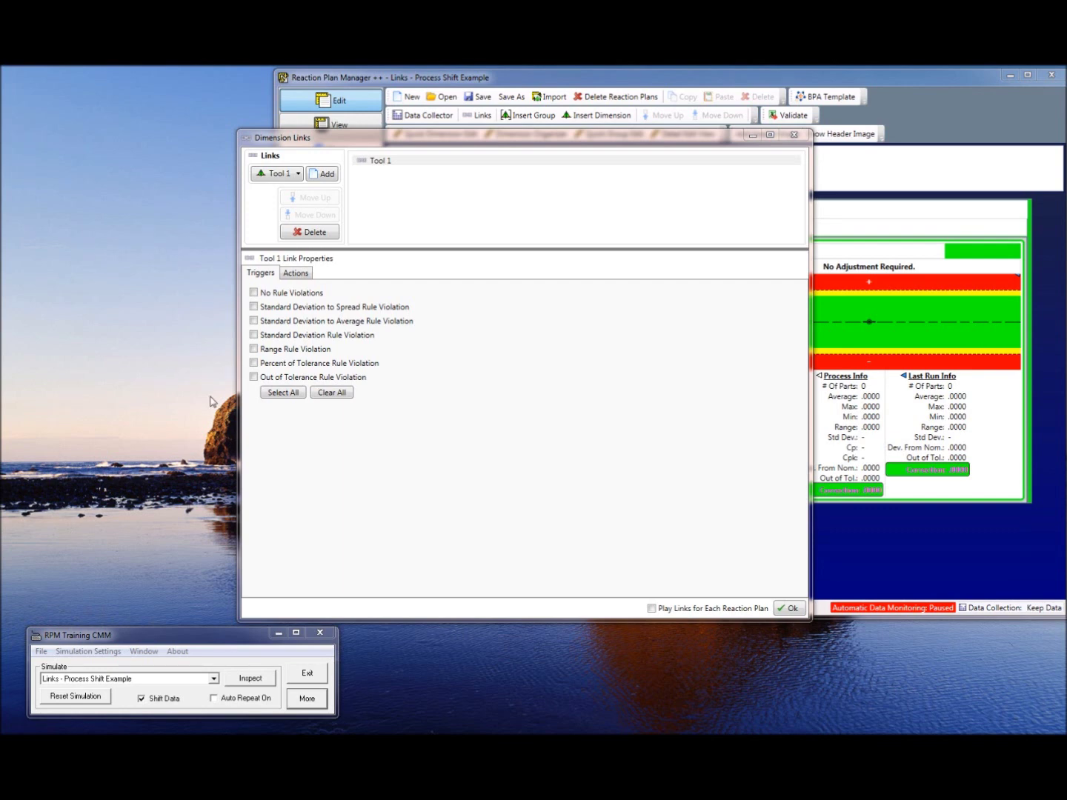
pyautogui.click(253, 363)
pyautogui.click(253, 377)
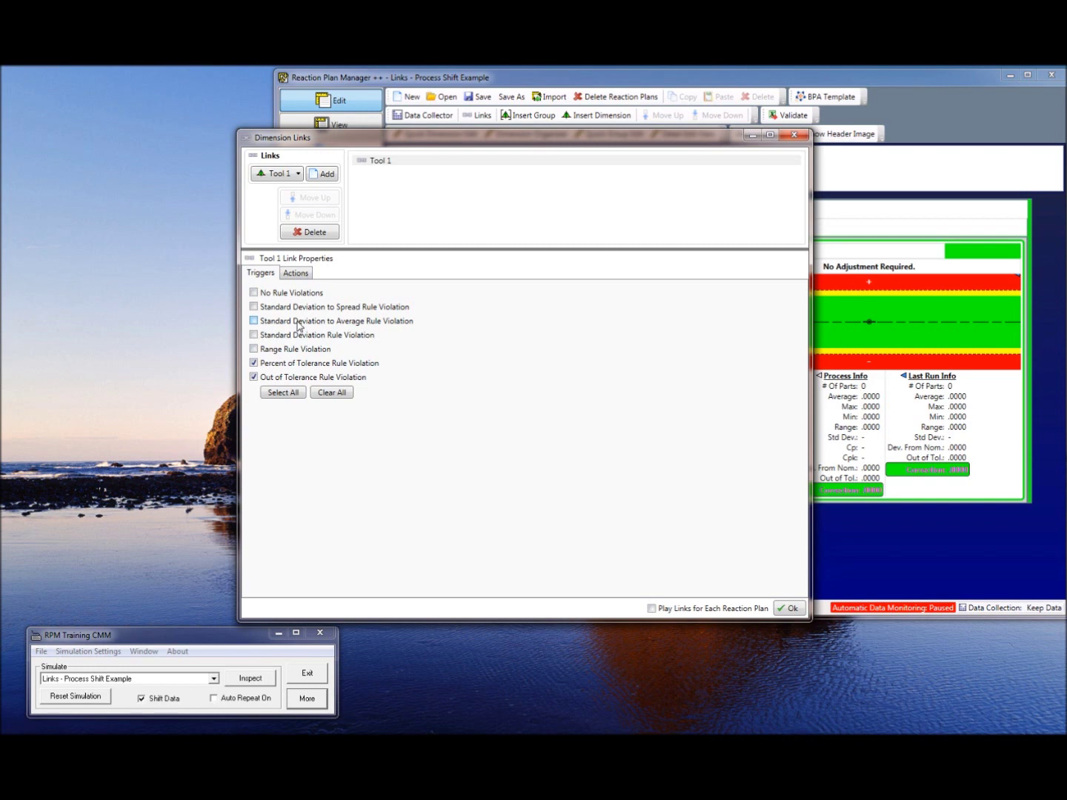
# - Review the equation types offered for the Tool 1 link's actions and choose Assignment
pyautogui.click(297, 274)
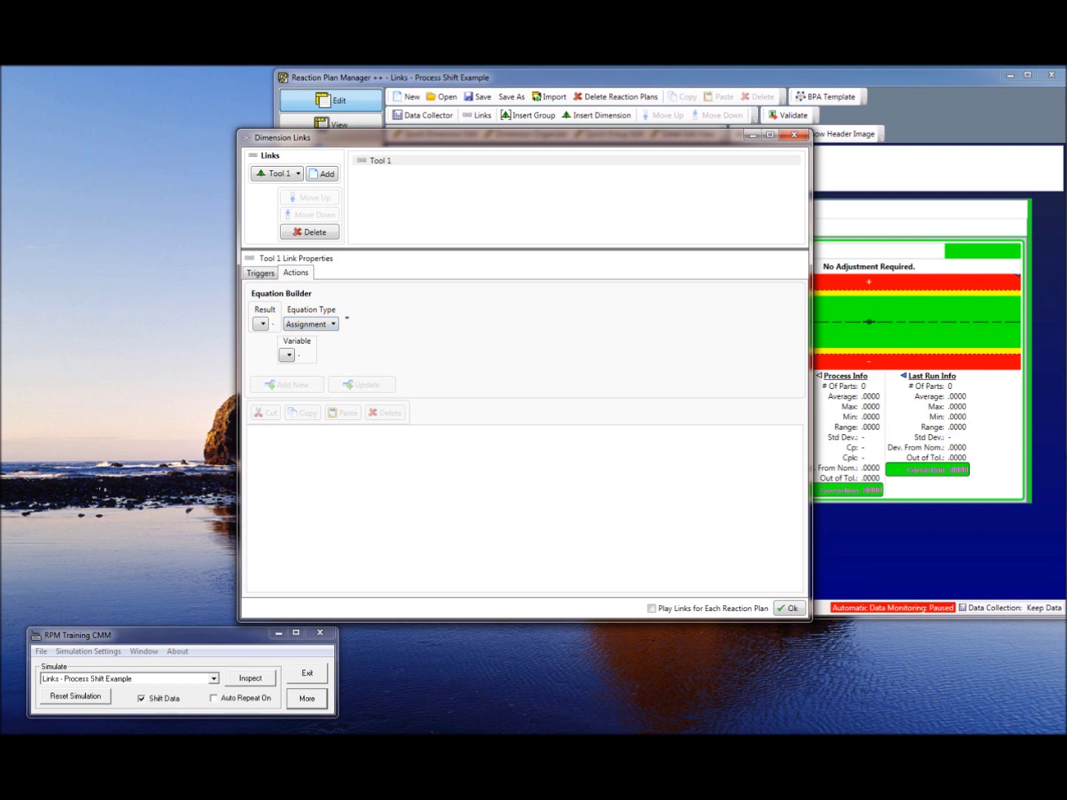
pyautogui.click(131, 320)
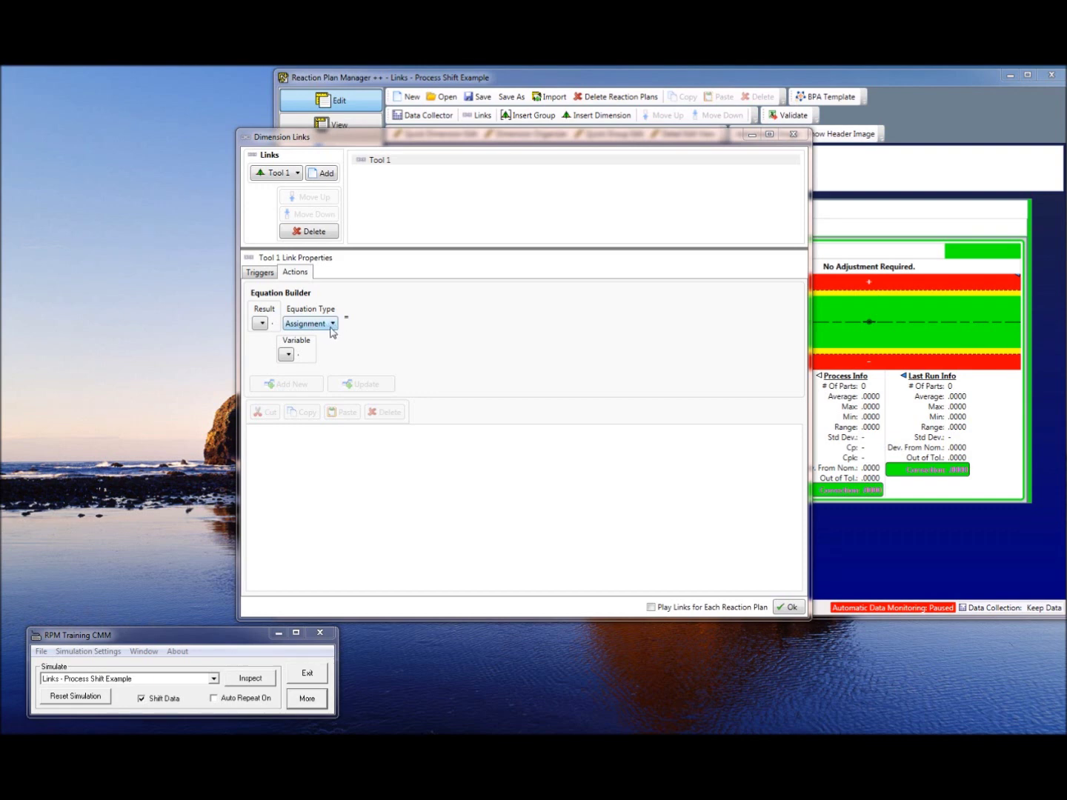
pyautogui.click(329, 326)
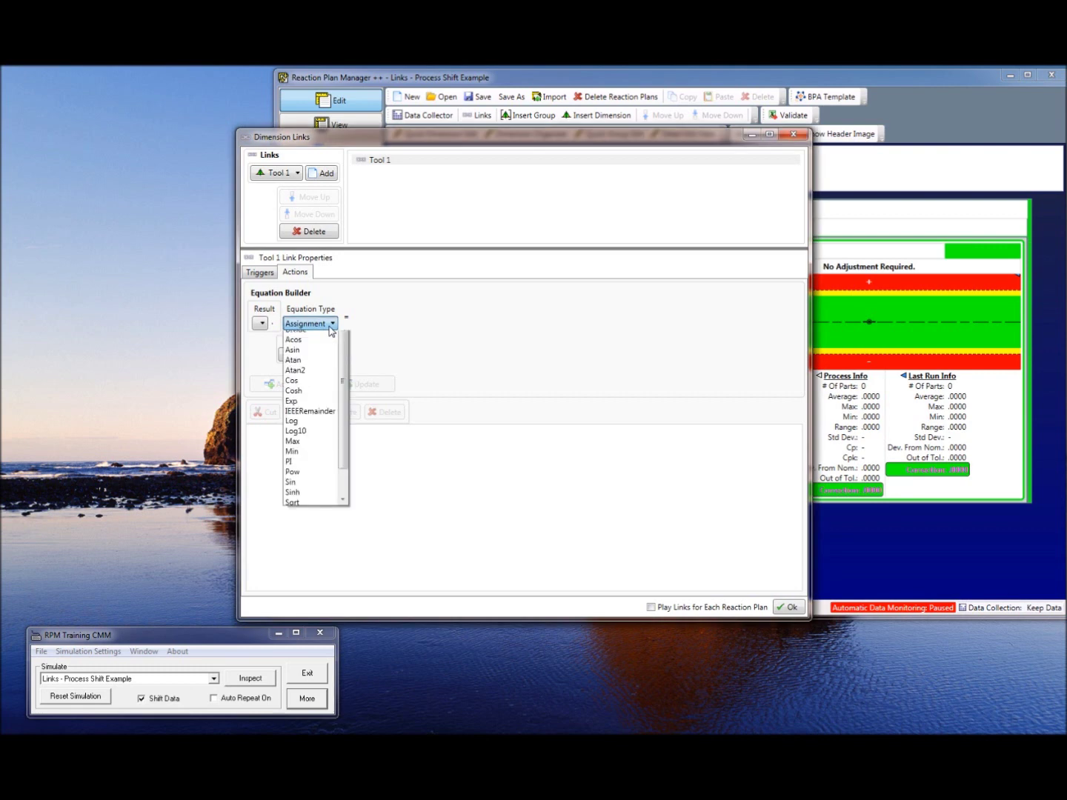
pyautogui.moveTo(342, 358)
pyautogui.mouseDown()
pyautogui.moveTo(345, 414)
pyautogui.moveTo(353, 363)
pyautogui.mouseUp()
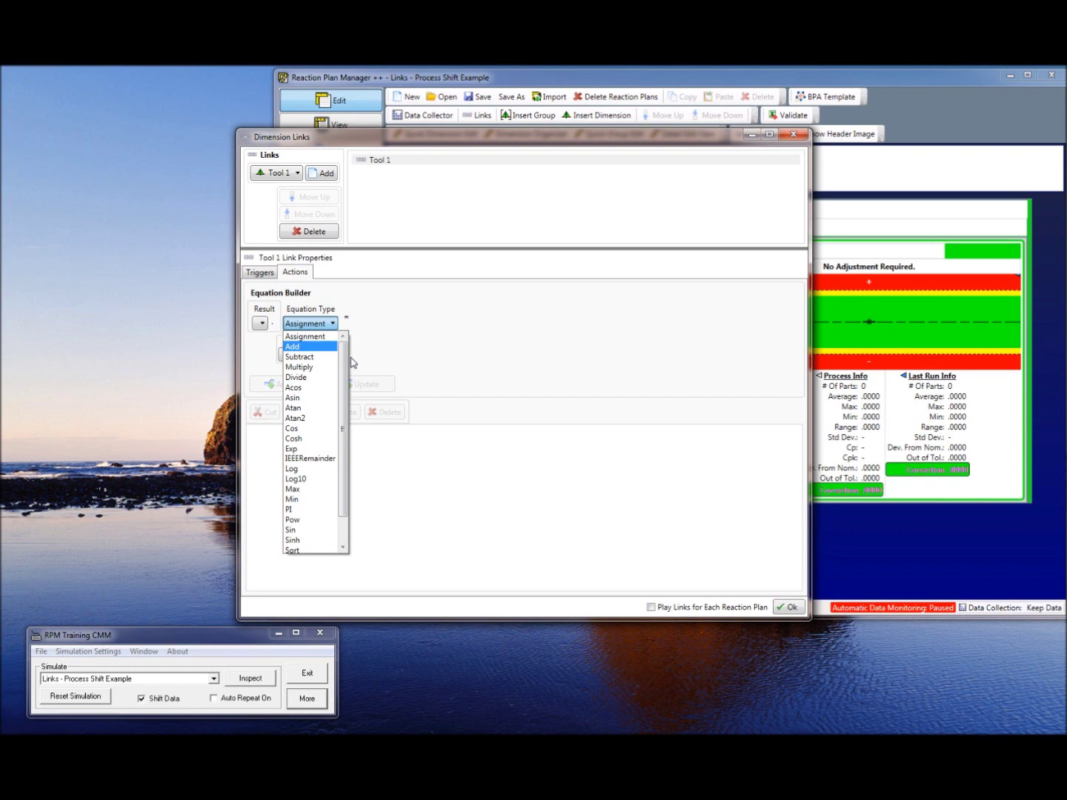
pyautogui.scroll(-2, 344, 380)
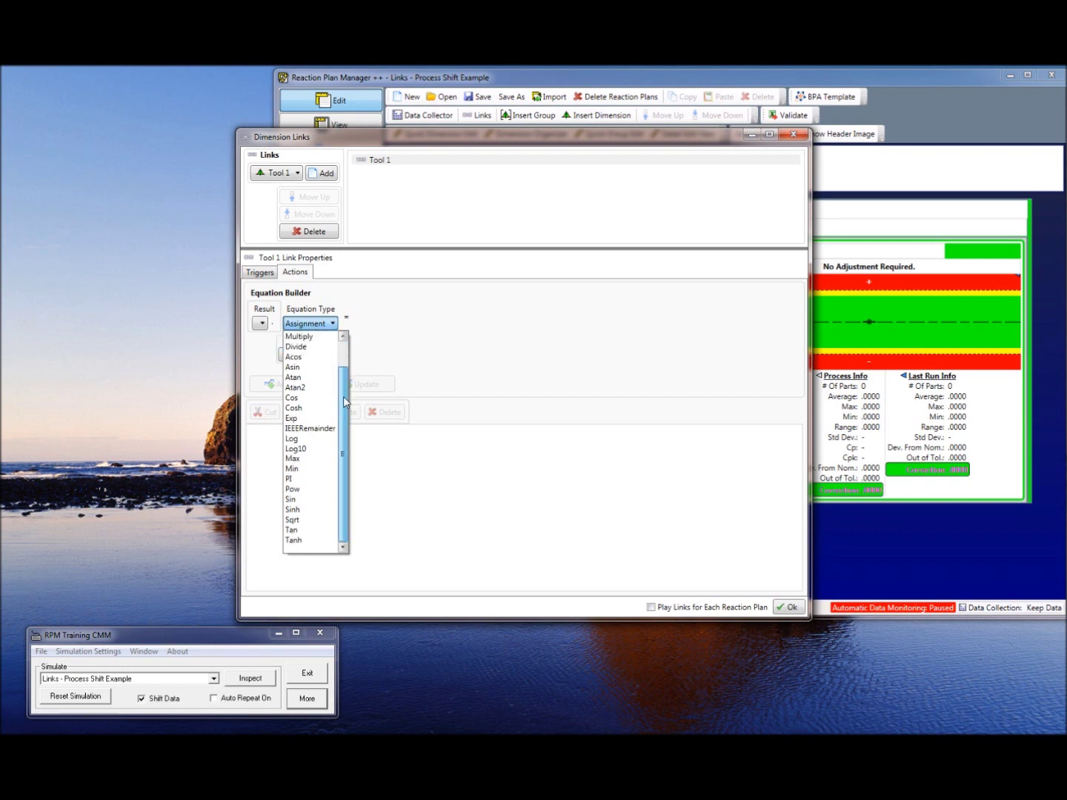
pyautogui.scroll(2, 349, 383)
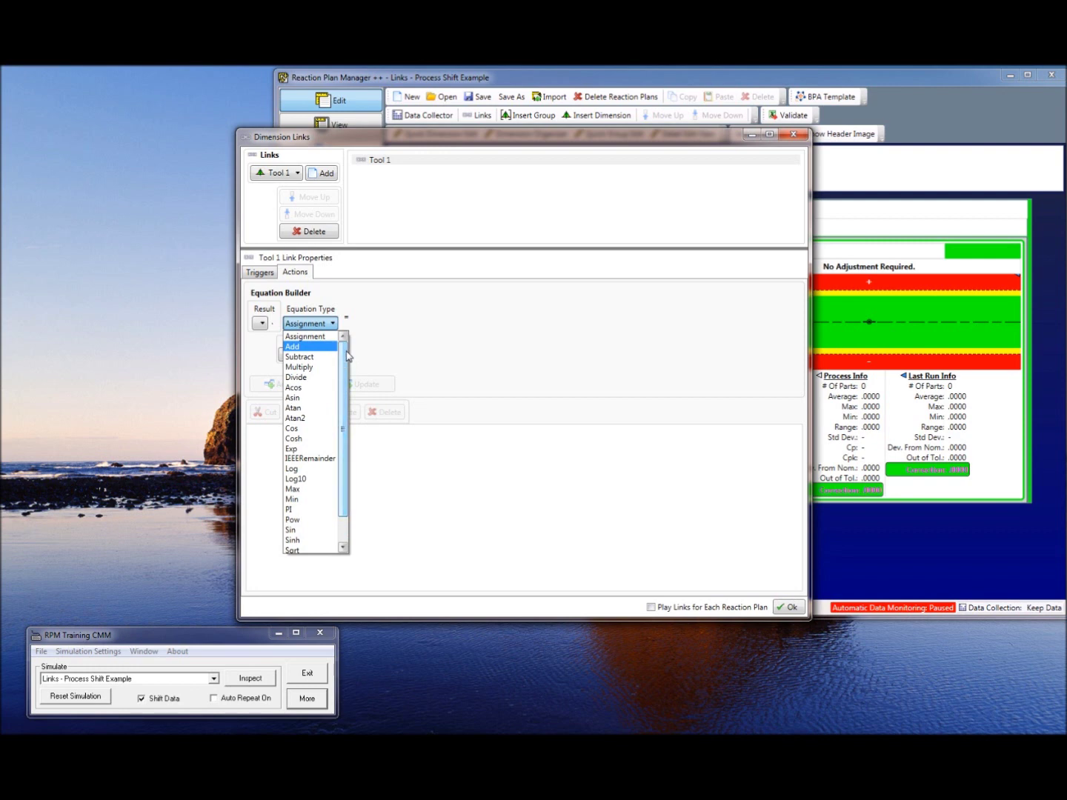
pyautogui.click(326, 337)
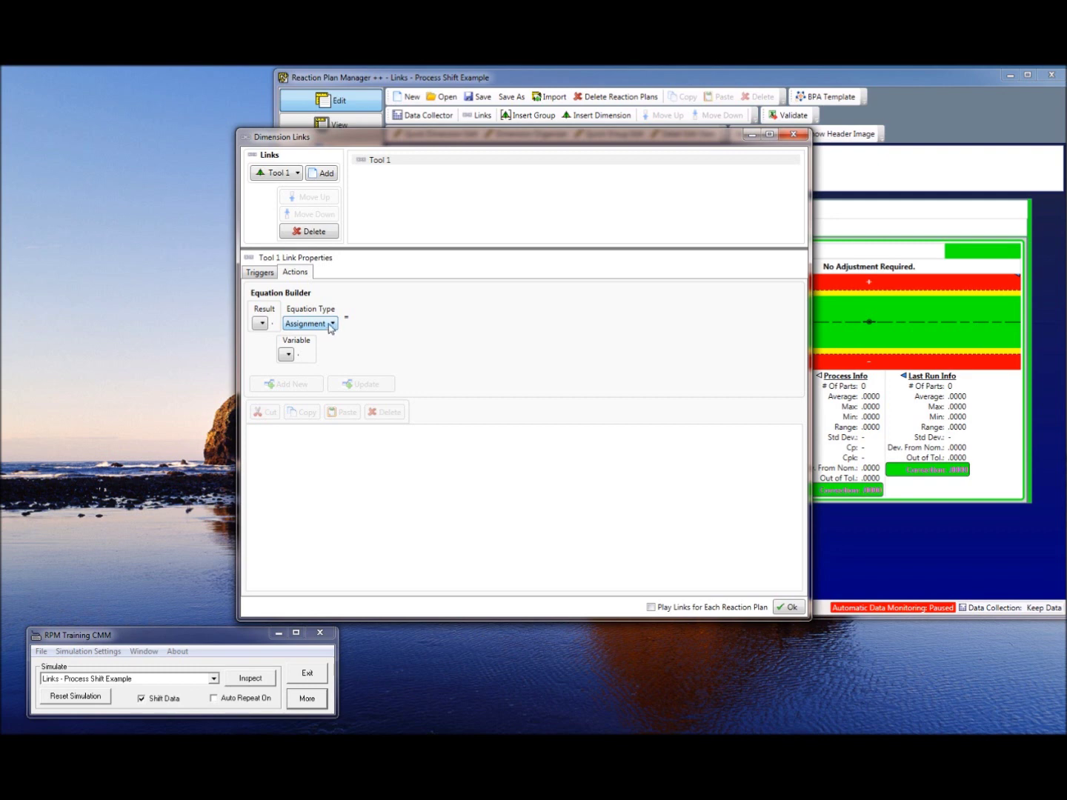
# - Set the equation's result to the ProcessShift of dimension Tool 2
pyautogui.click(262, 324)
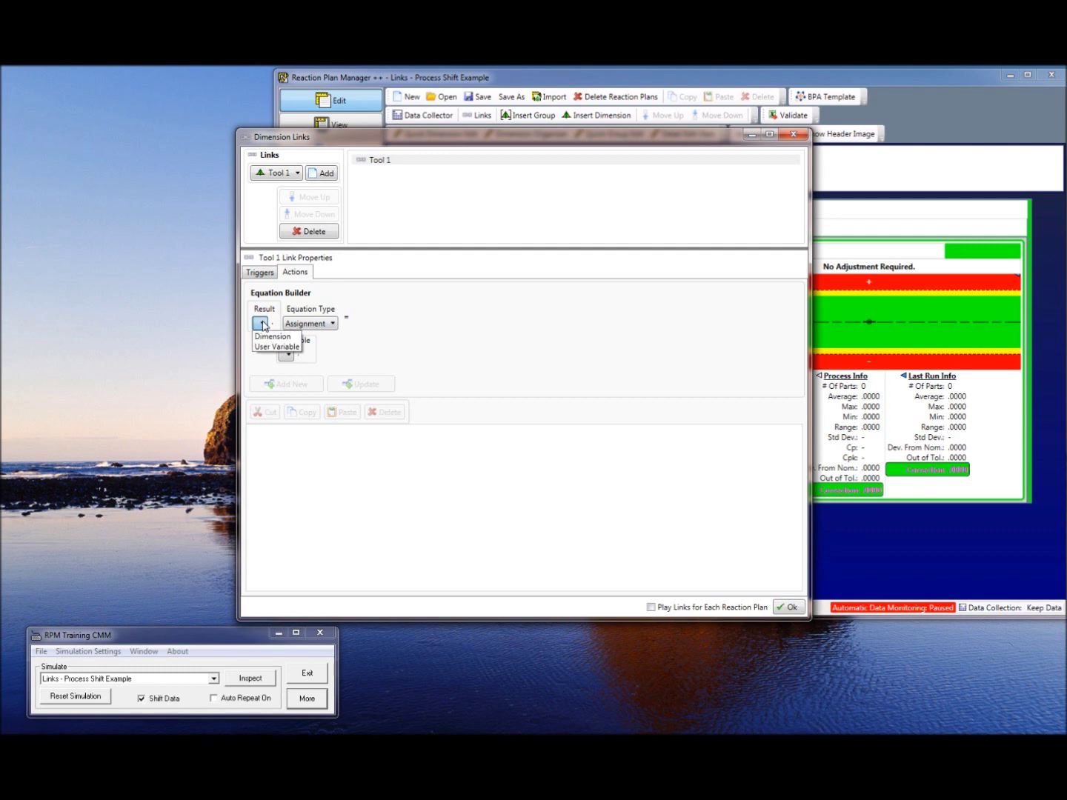
pyautogui.click(265, 337)
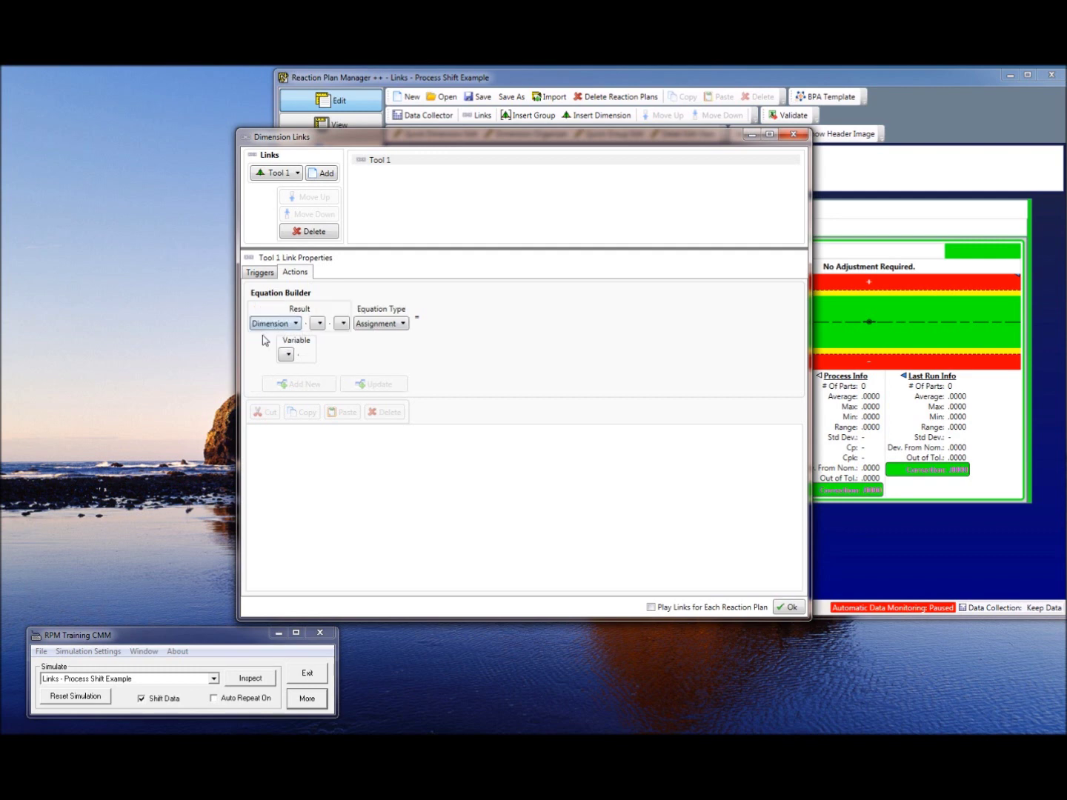
pyautogui.click(318, 323)
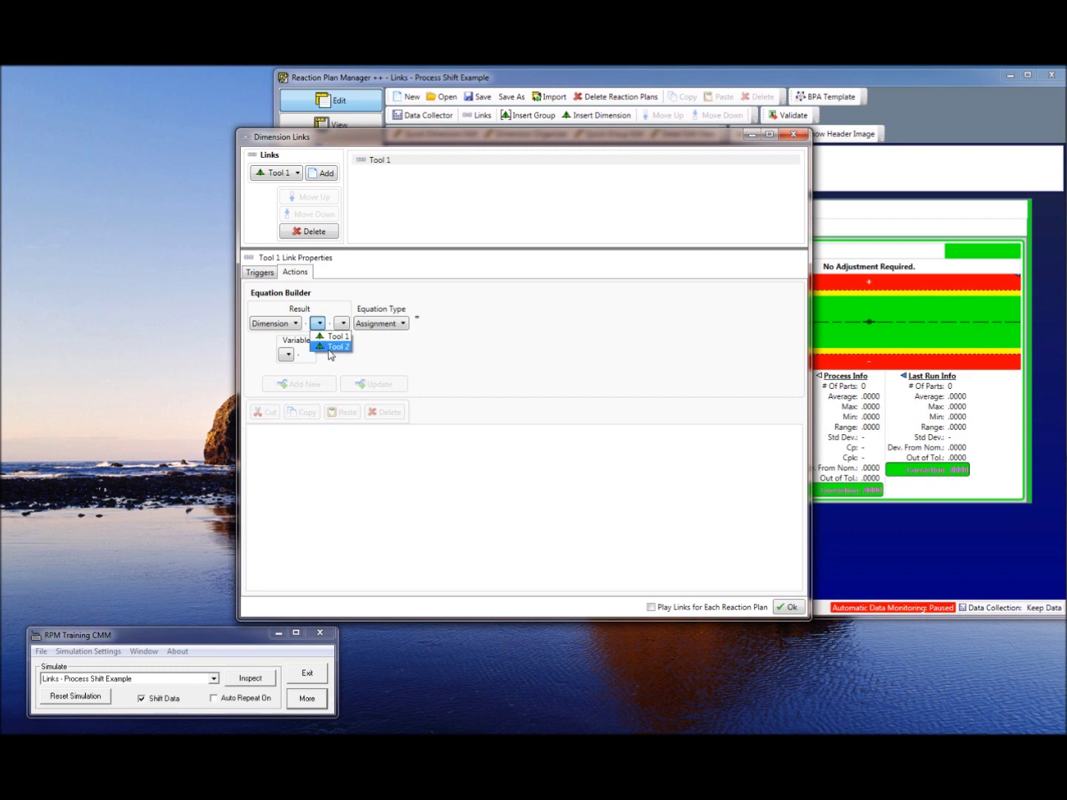
pyautogui.click(330, 348)
pyautogui.click(381, 323)
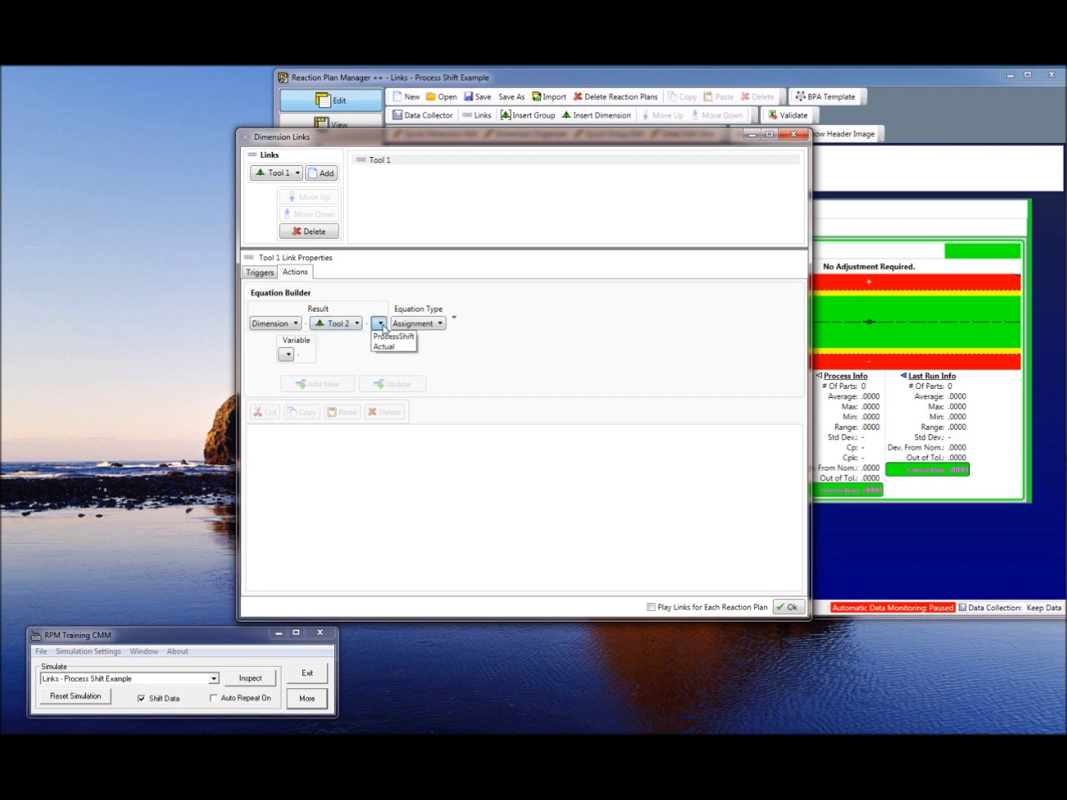
pyautogui.click(385, 337)
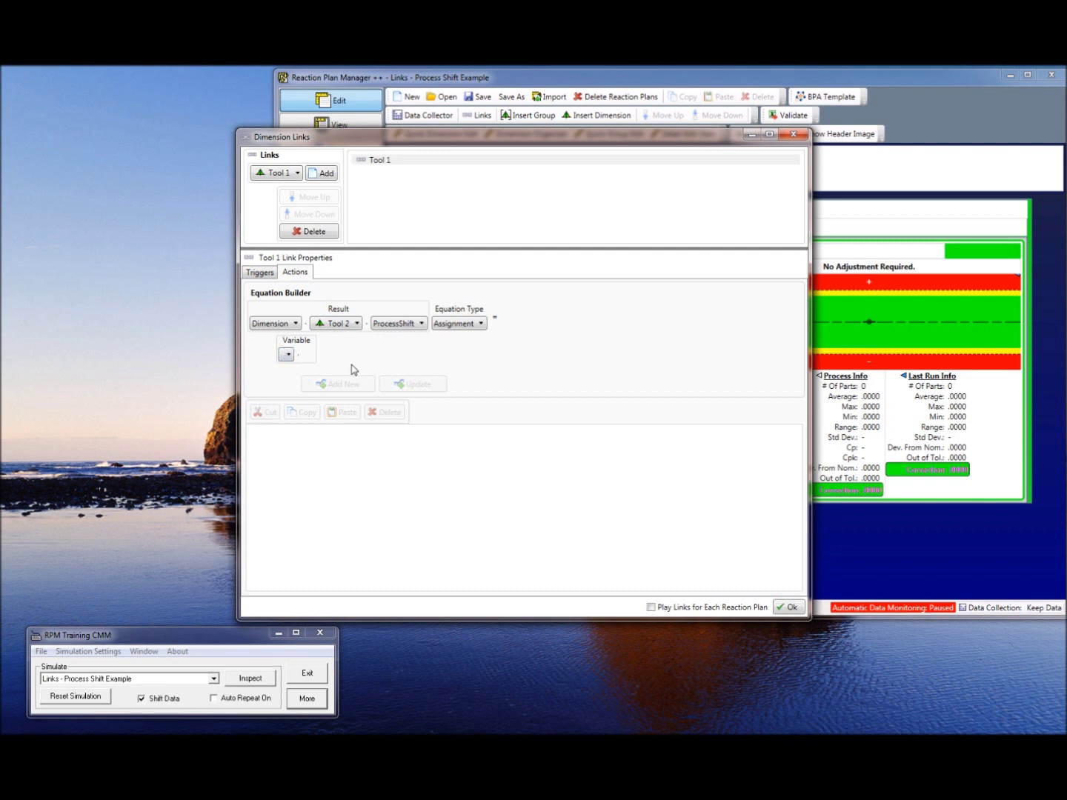
# - Set the equation's variable to the Last Run Correction of dimension Tool 1 and add the equation to the link
pyautogui.click(288, 354)
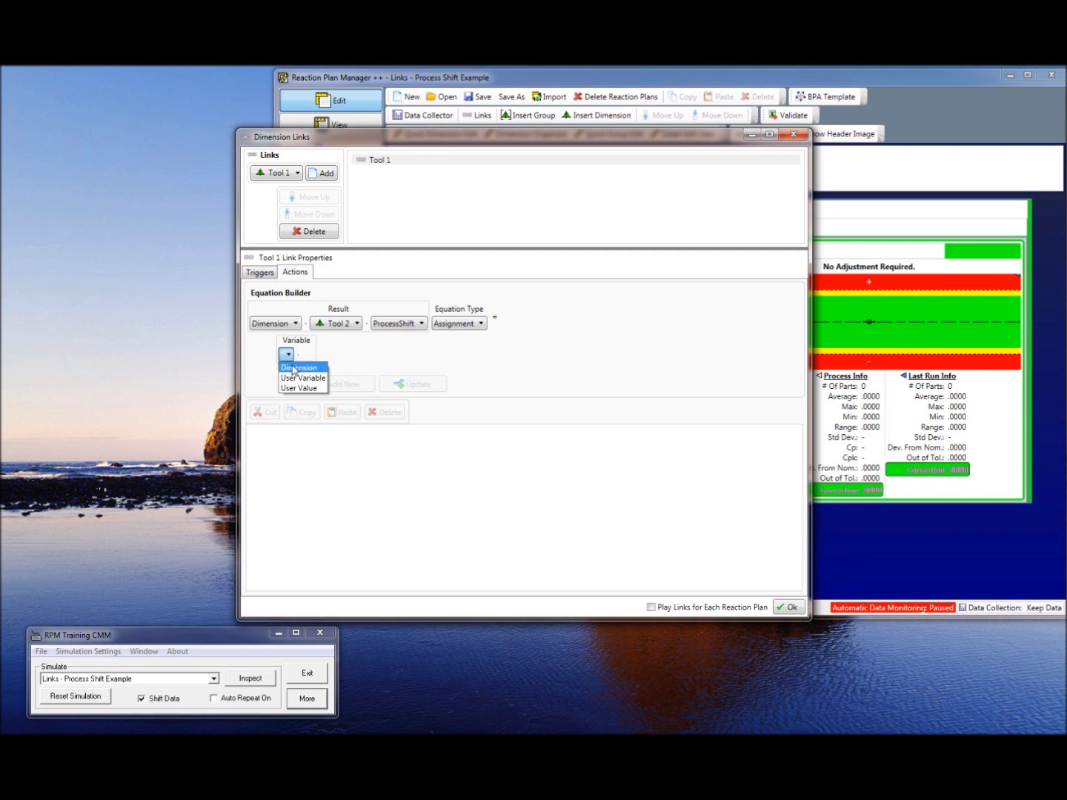
pyautogui.click(297, 367)
pyautogui.click(348, 354)
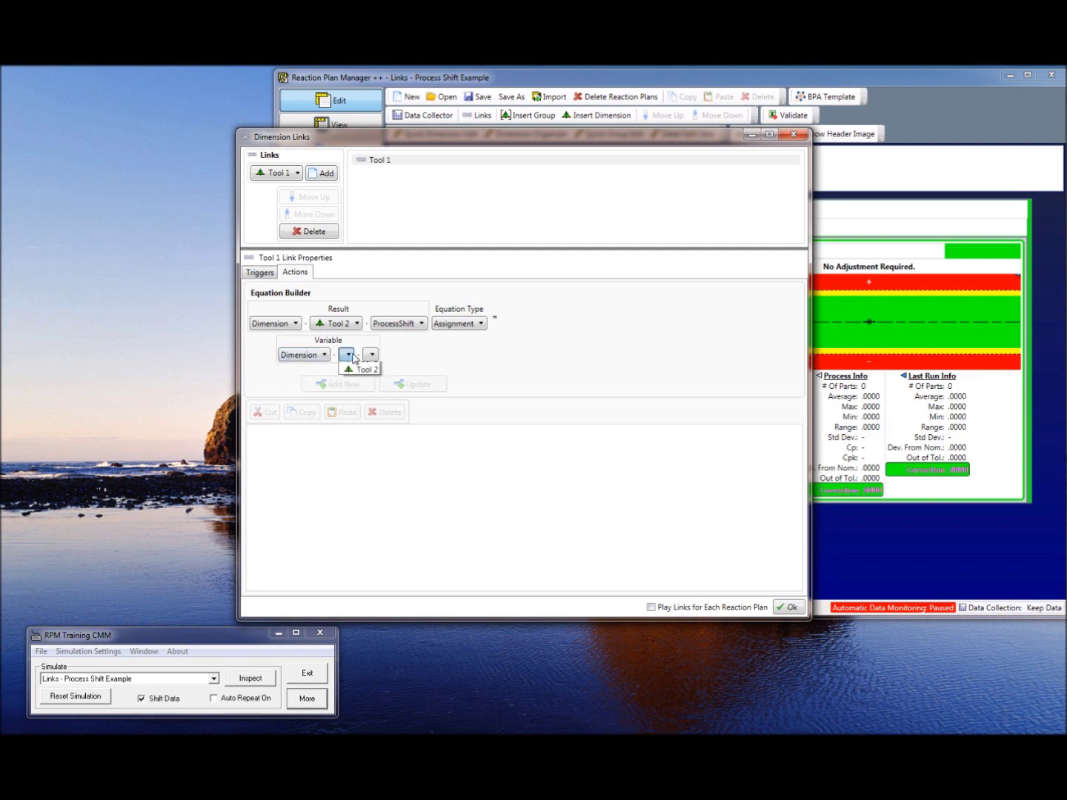
pyautogui.click(358, 368)
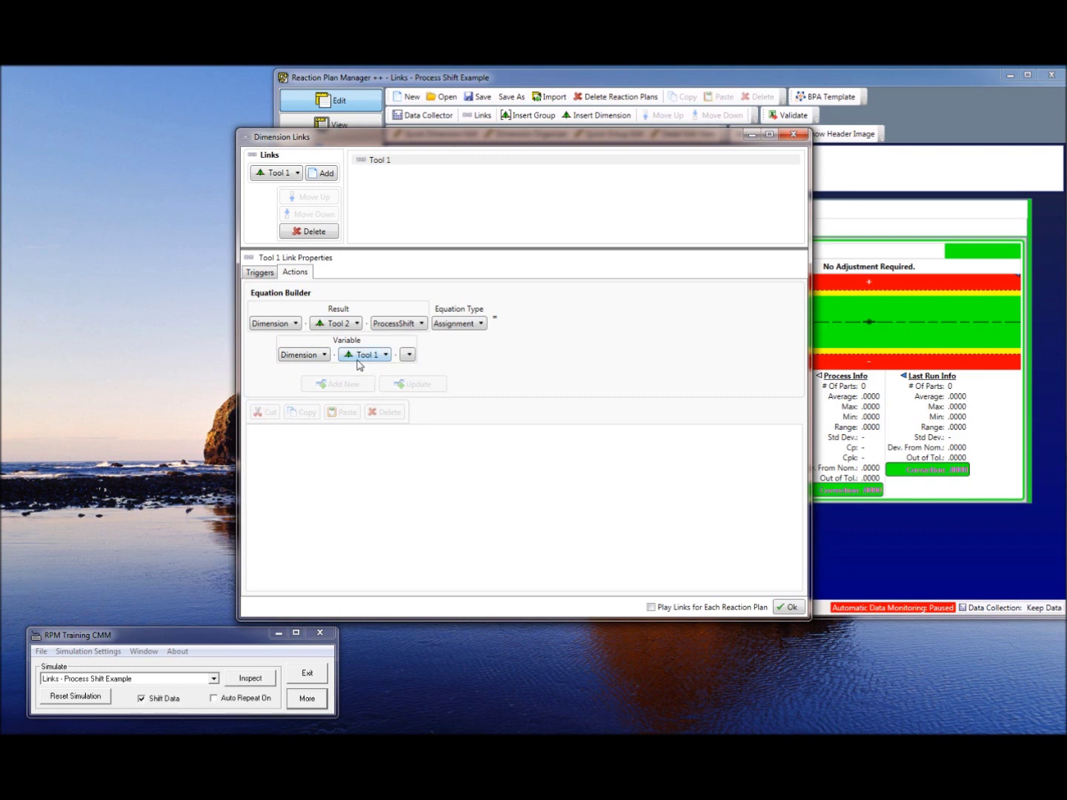
pyautogui.click(408, 355)
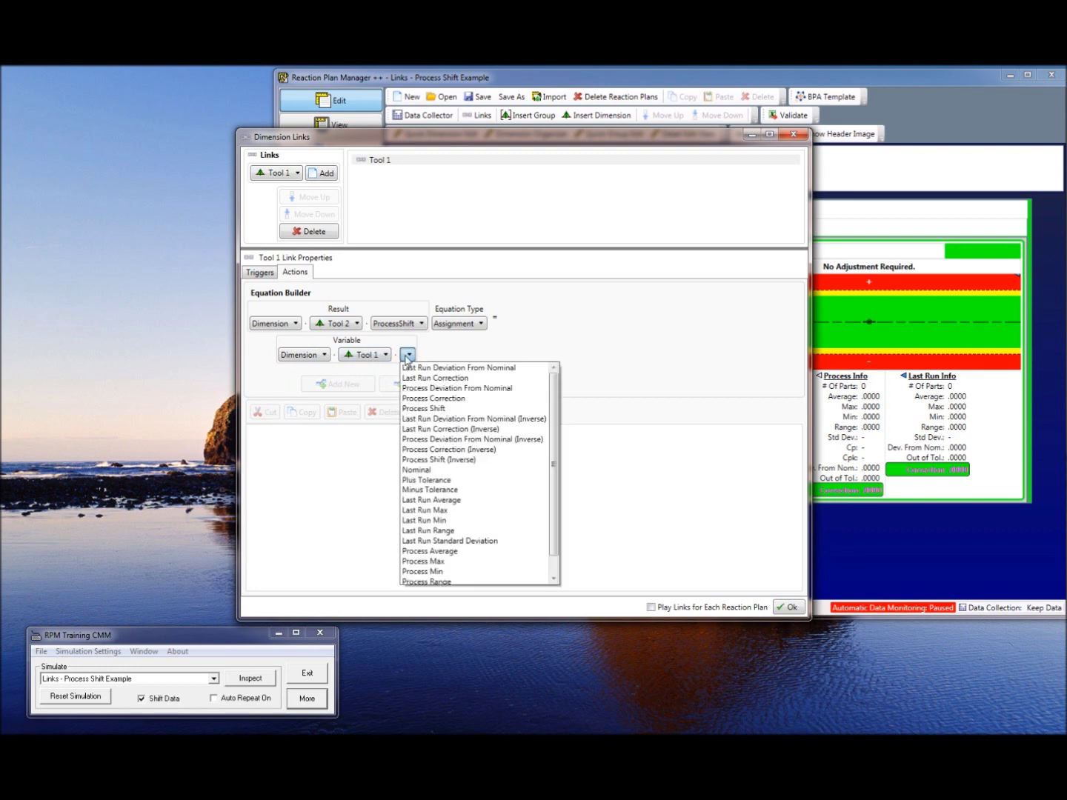
pyautogui.click(478, 380)
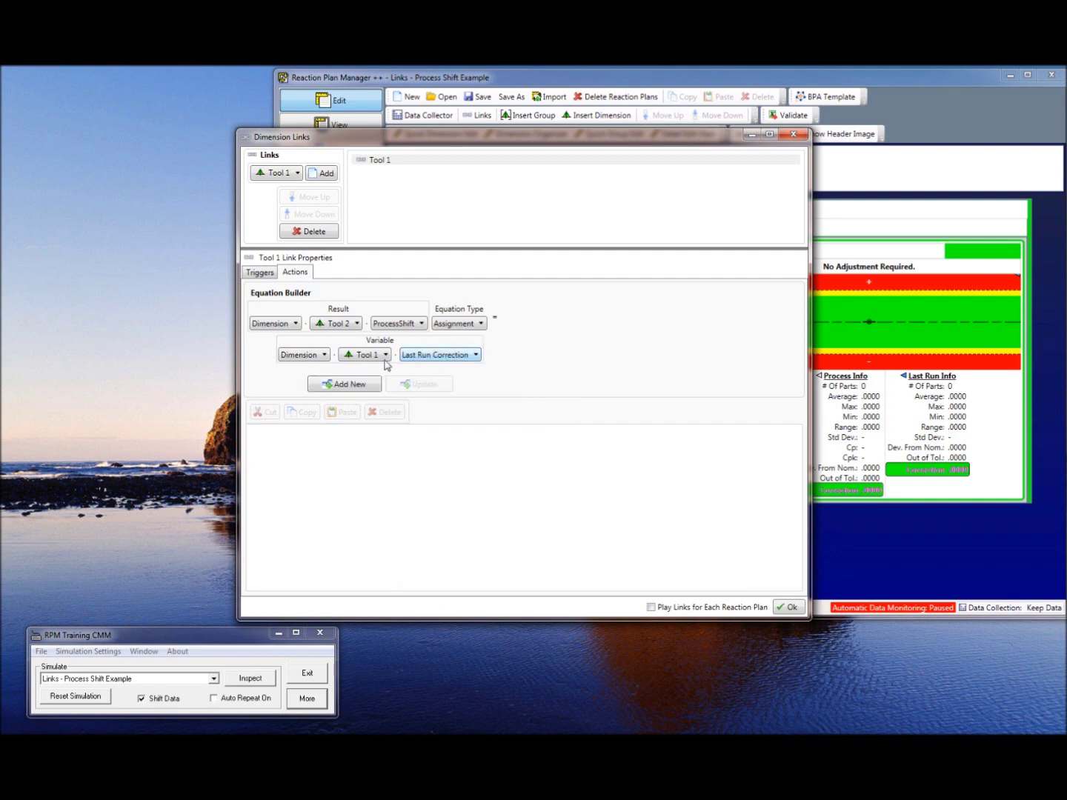
pyautogui.click(337, 385)
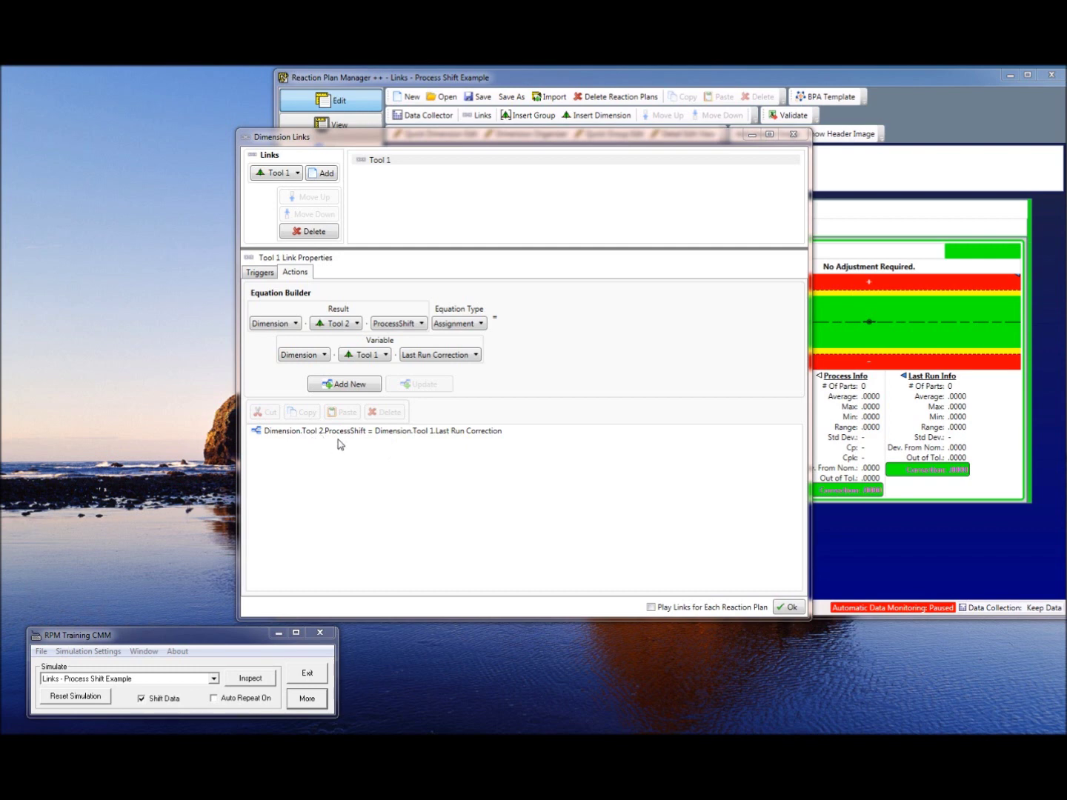
# - Recheck and accept the Tool 1 link, and switch to View mode, overwriting the existing solution files
pyautogui.click(258, 273)
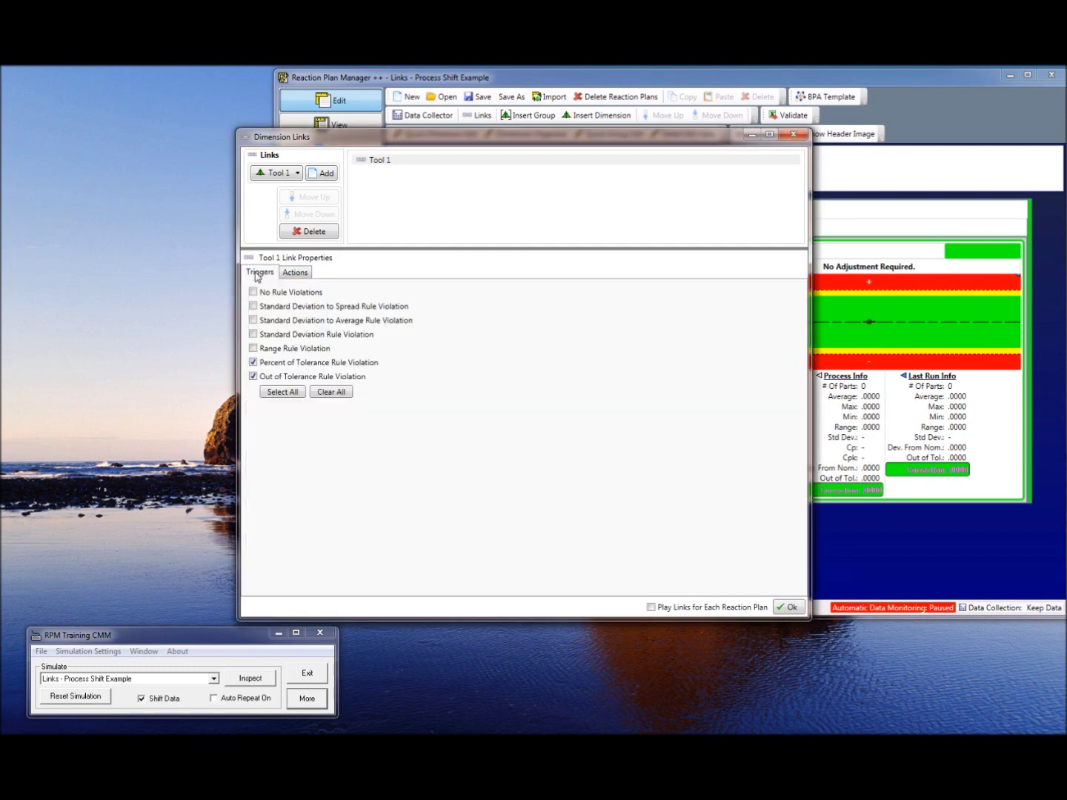
pyautogui.click(295, 275)
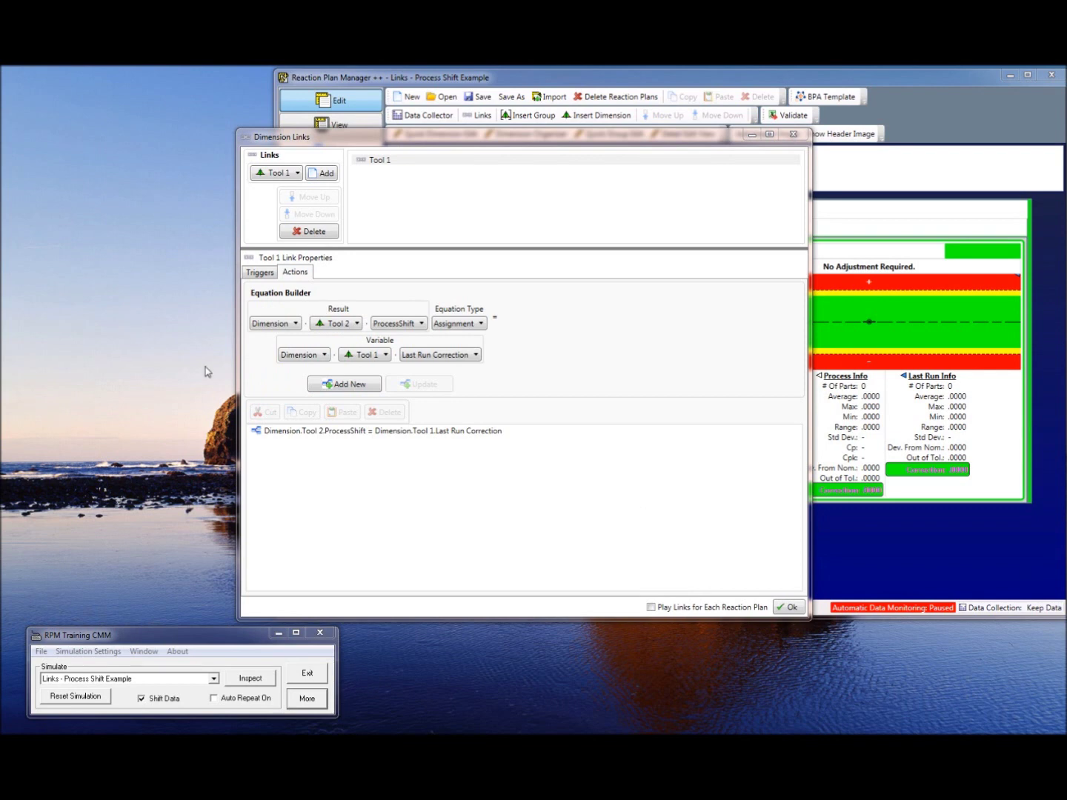
pyautogui.click(791, 609)
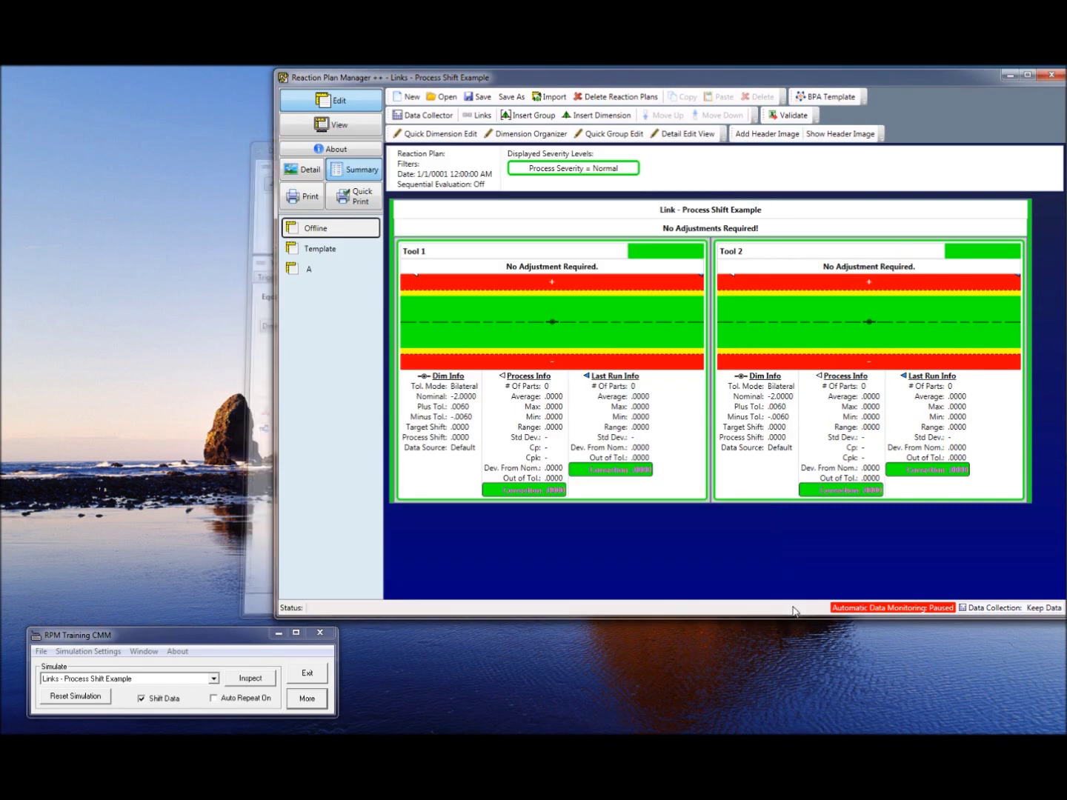
pyautogui.click(347, 124)
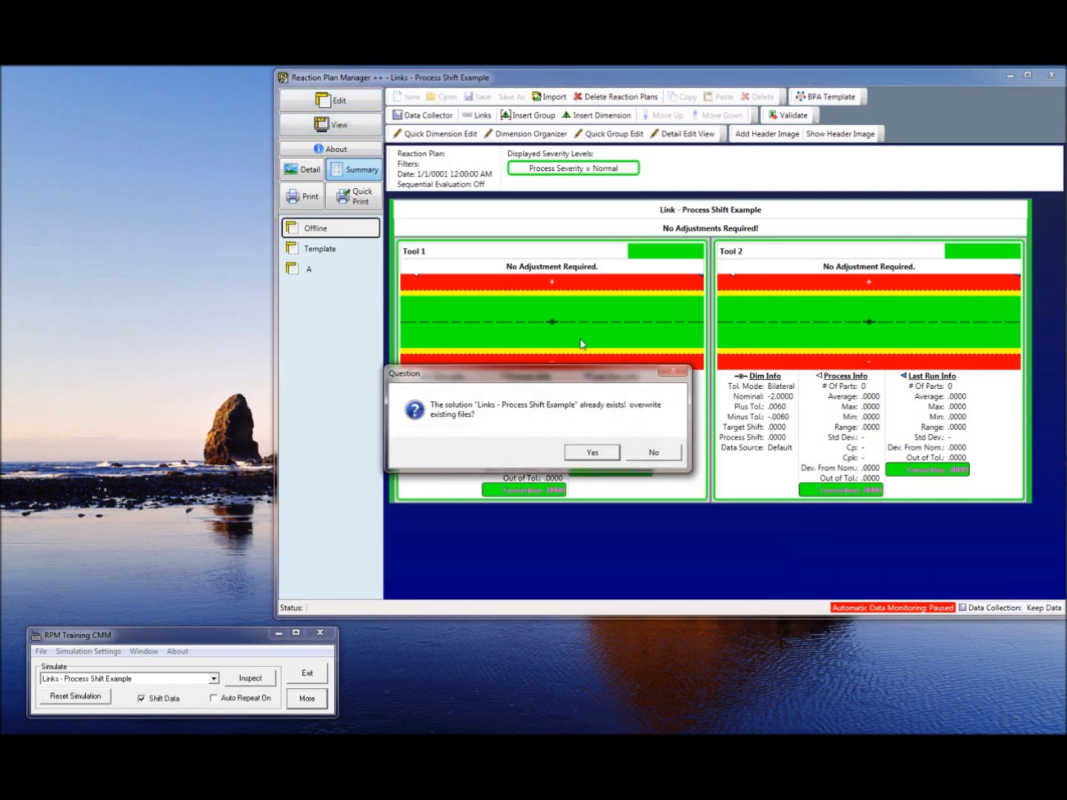
pyautogui.click(590, 456)
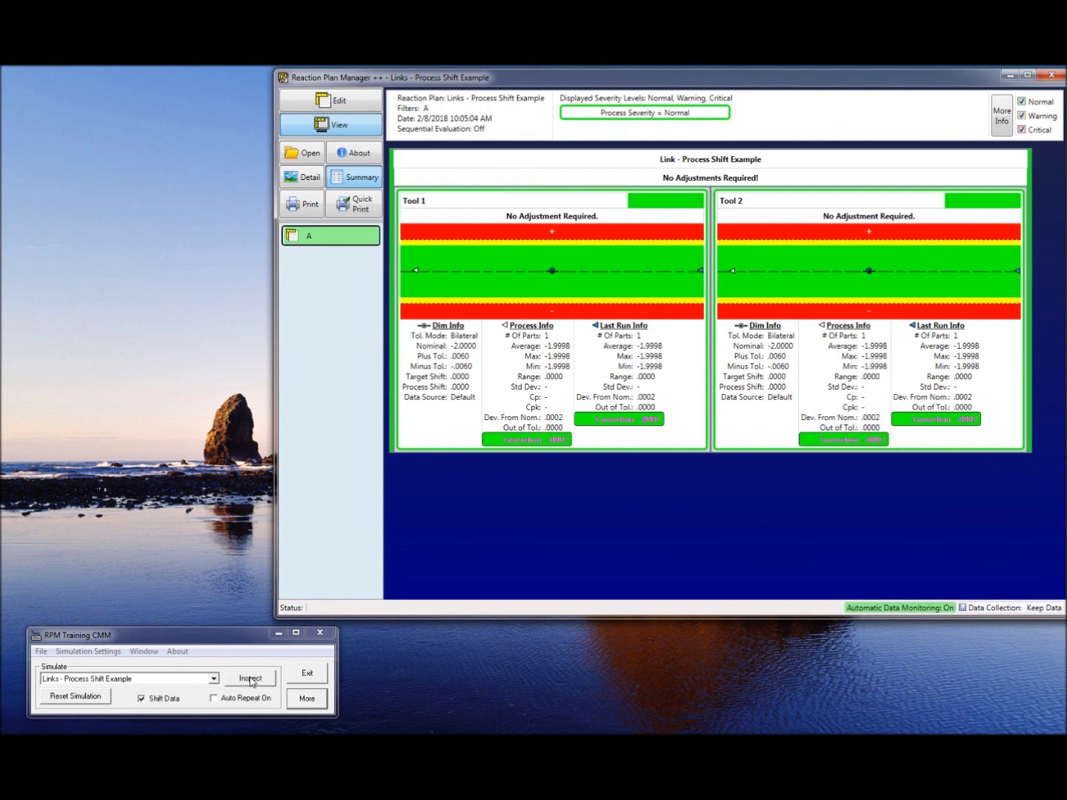
# - Simulate several part inspections for Links - Process Shift Example in RPM Training CMM
pyautogui.click(250, 678)
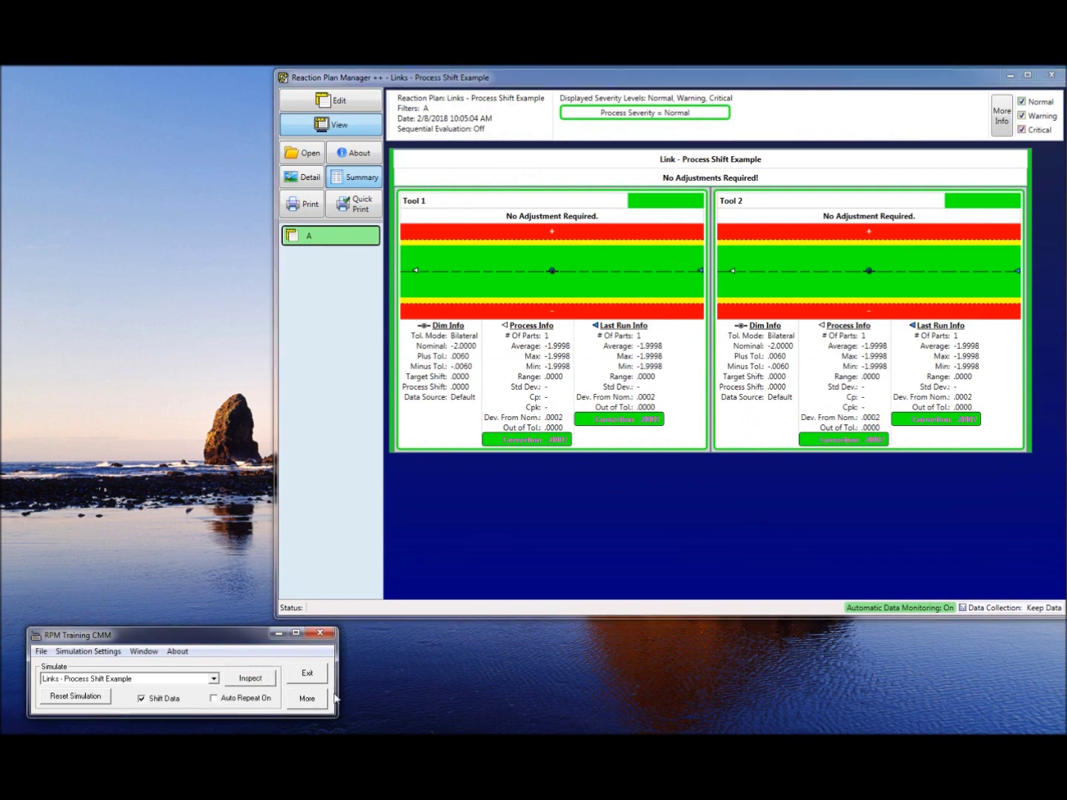
pyautogui.click(241, 682)
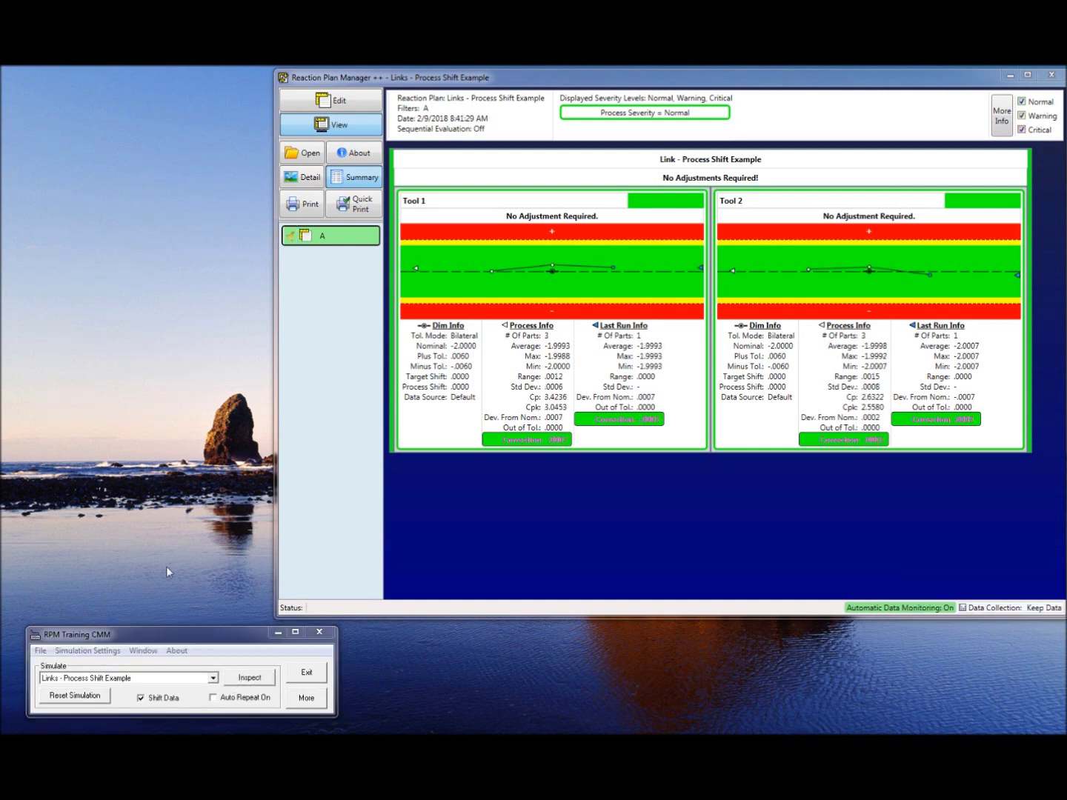
pyautogui.click(241, 680)
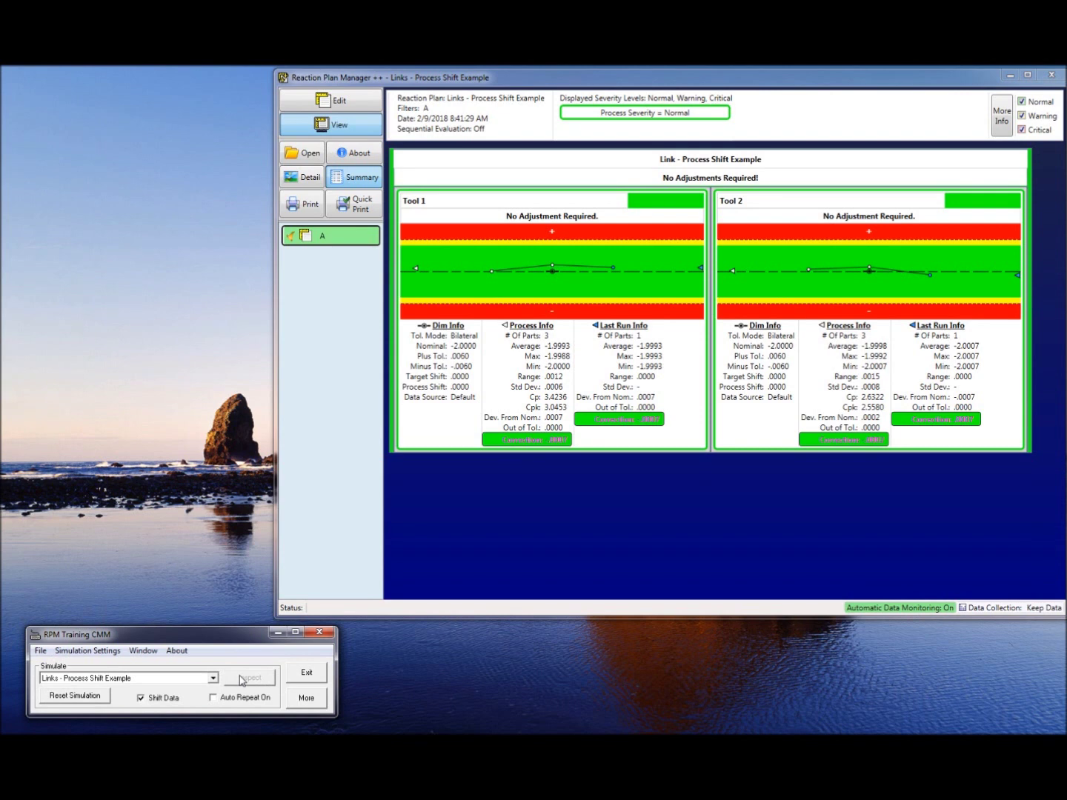
pyautogui.click(241, 680)
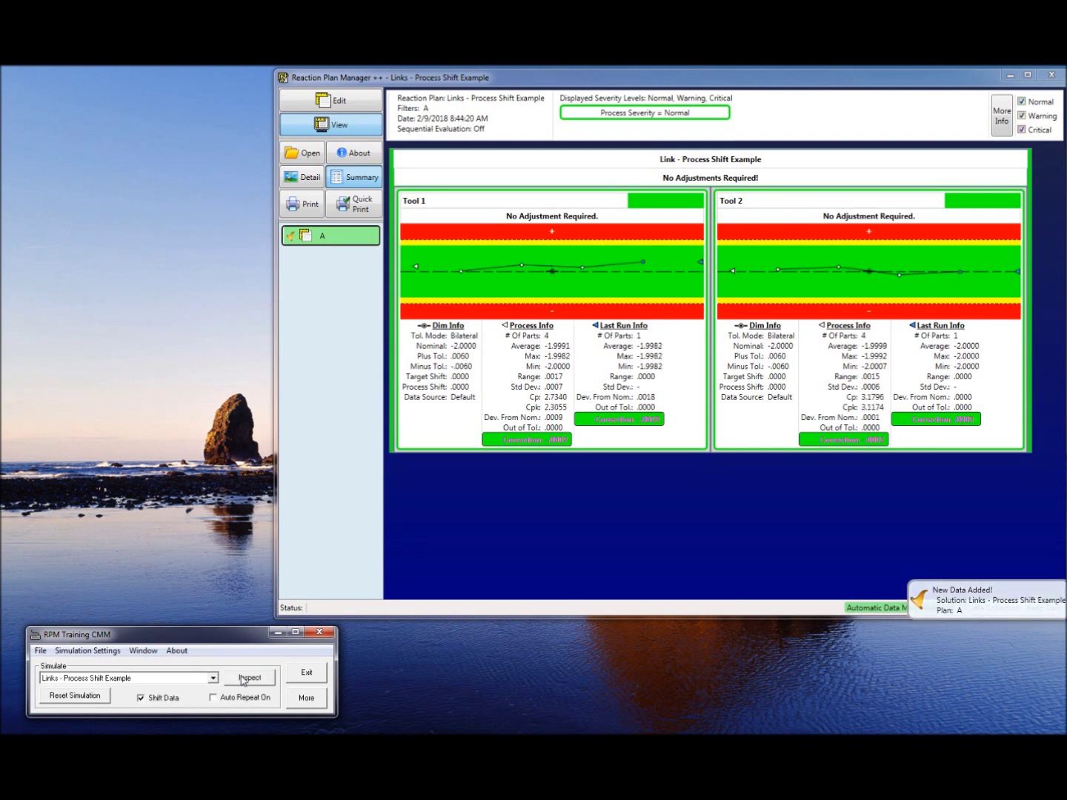
# - Run five more simulated inspections of Links - Process Shift Example to push Tool 1 past its percent-of-tolerance limit
pyautogui.click(243, 677)
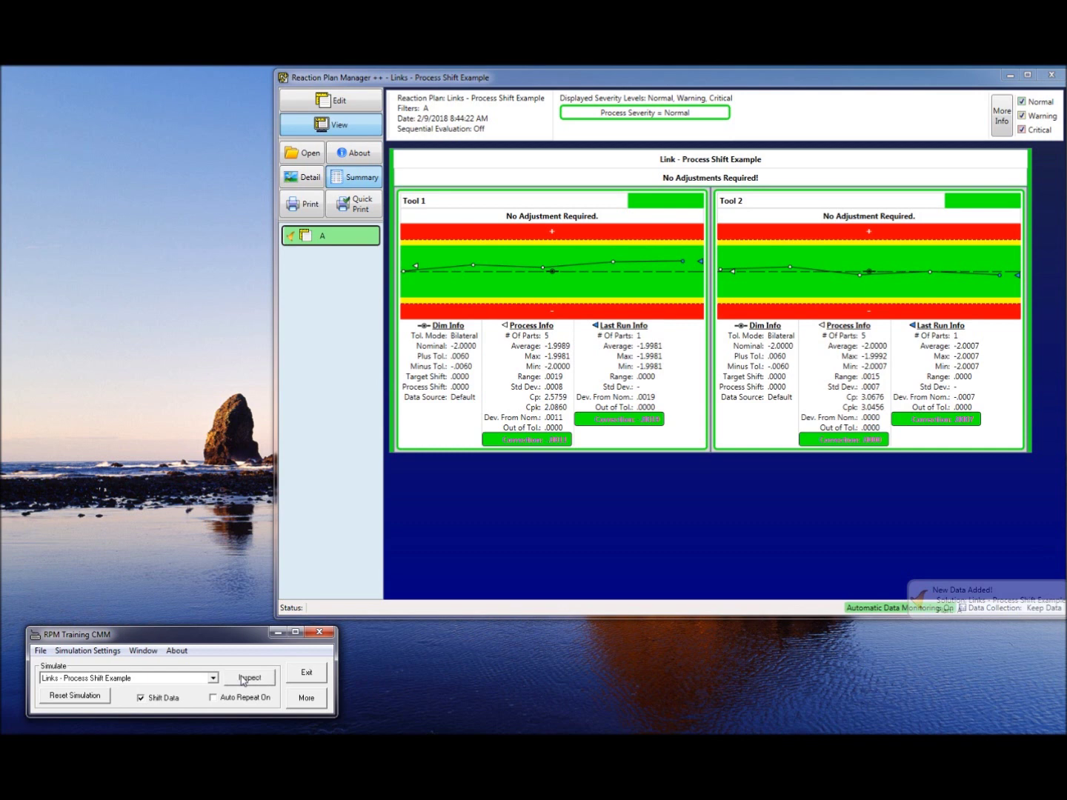
pyautogui.click(242, 677)
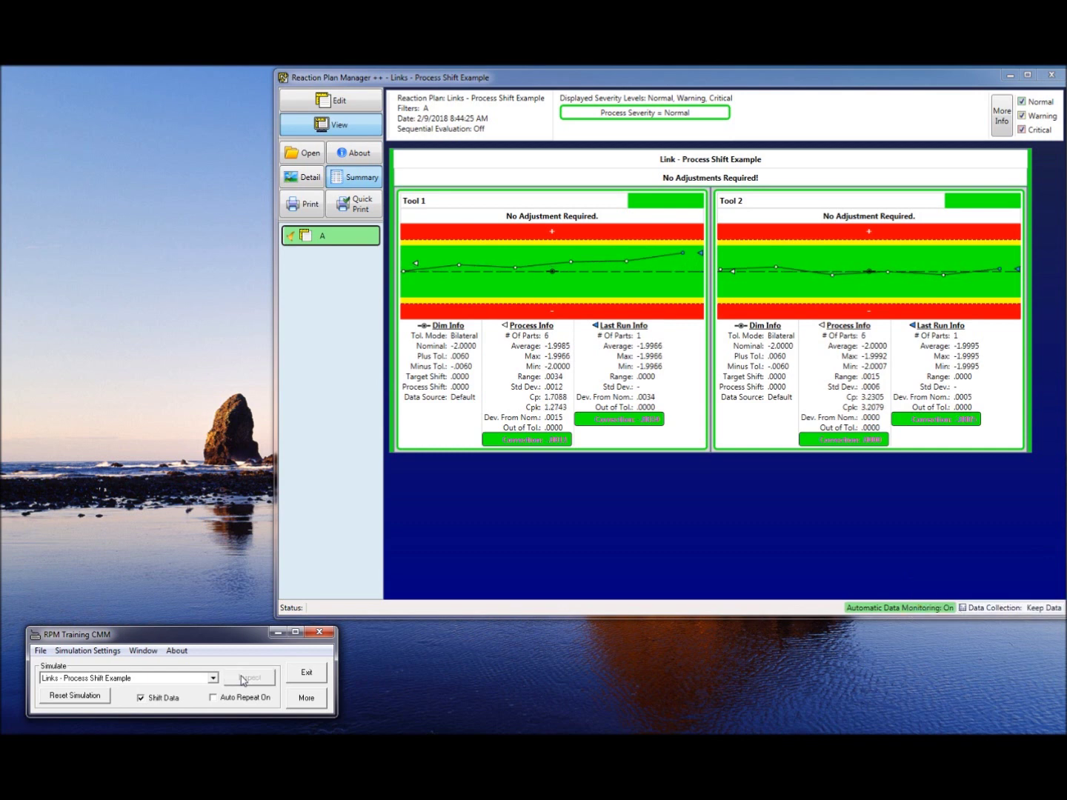
pyautogui.click(243, 677)
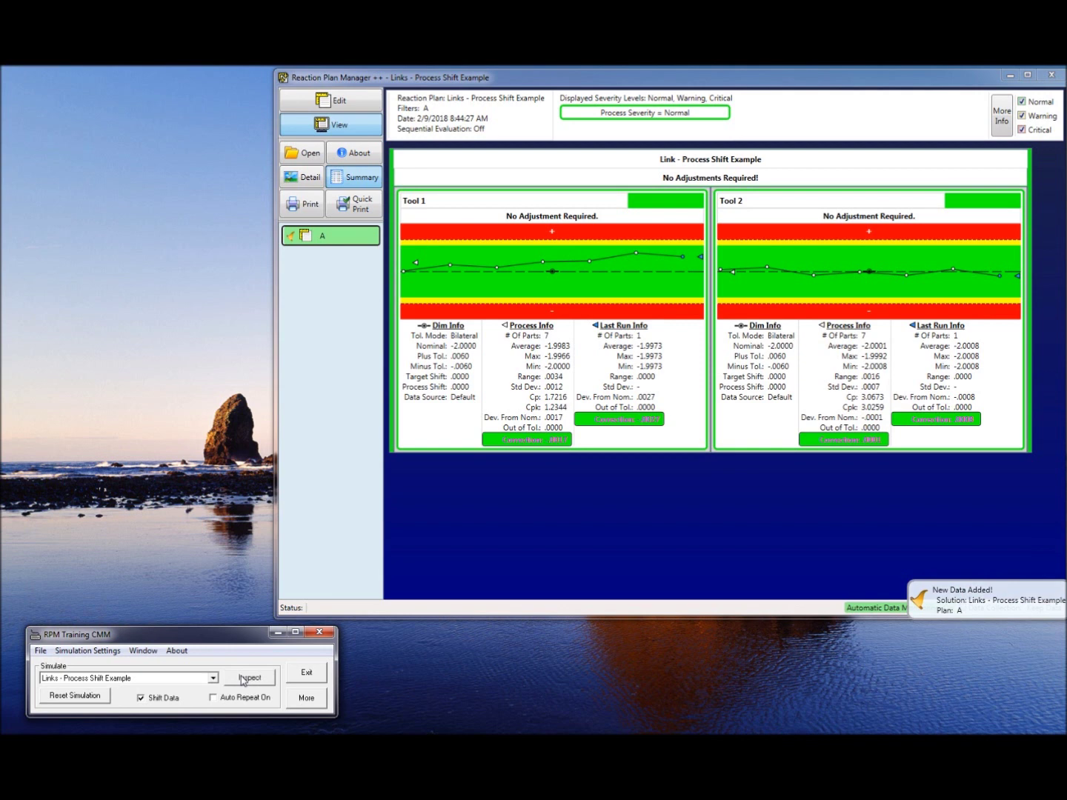
pyautogui.click(242, 677)
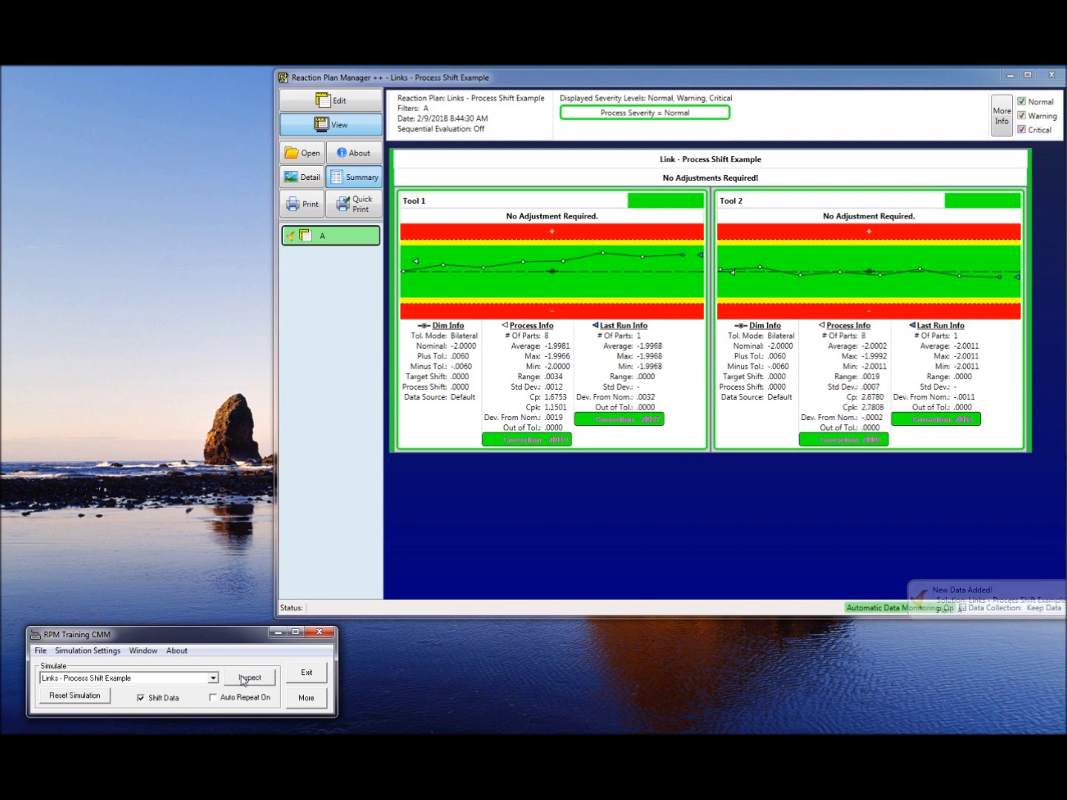
pyautogui.click(242, 677)
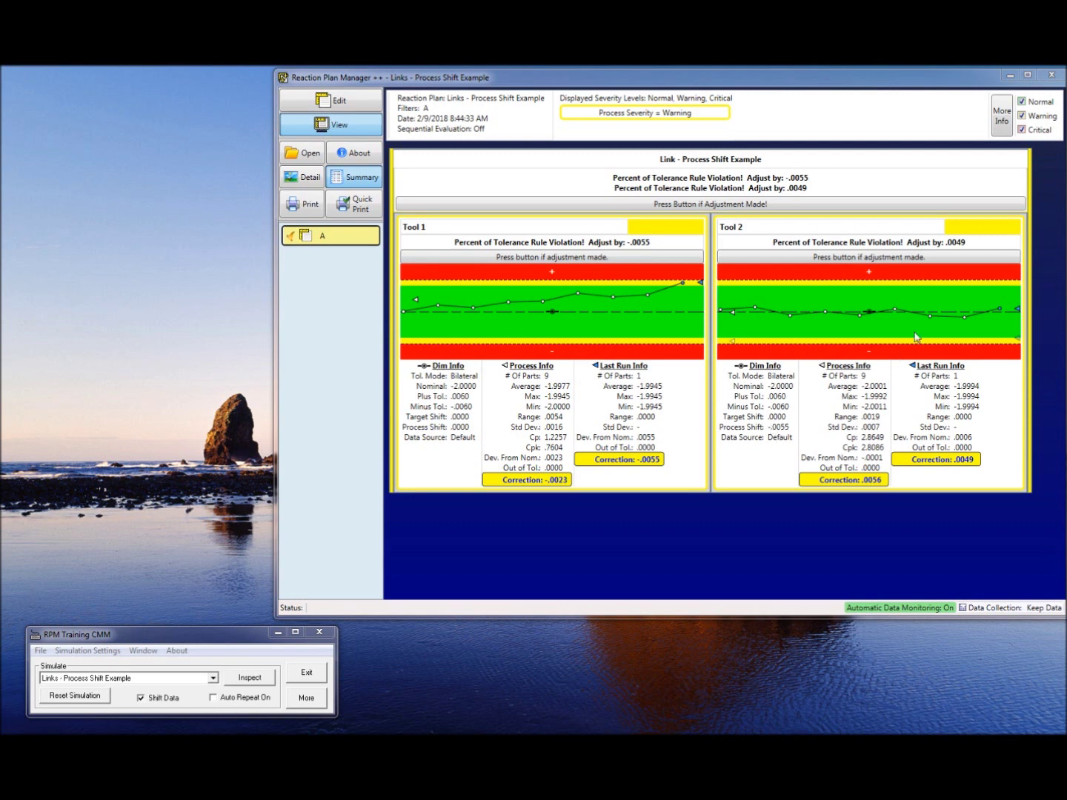
pyautogui.moveTo(1019, 343)
# - Return to Edit mode and insert a new dimension named Tool 3 with the no-violation message "No Adjustments Required!"
pyautogui.click(330, 104)
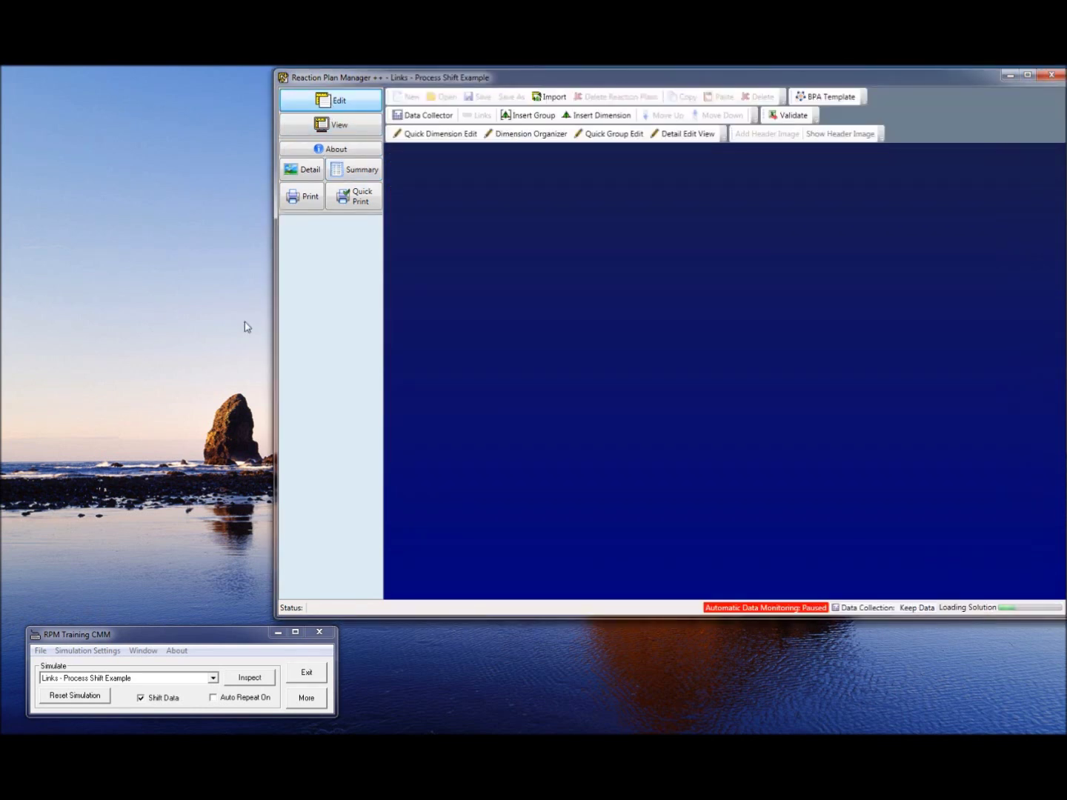
pyautogui.click(597, 117)
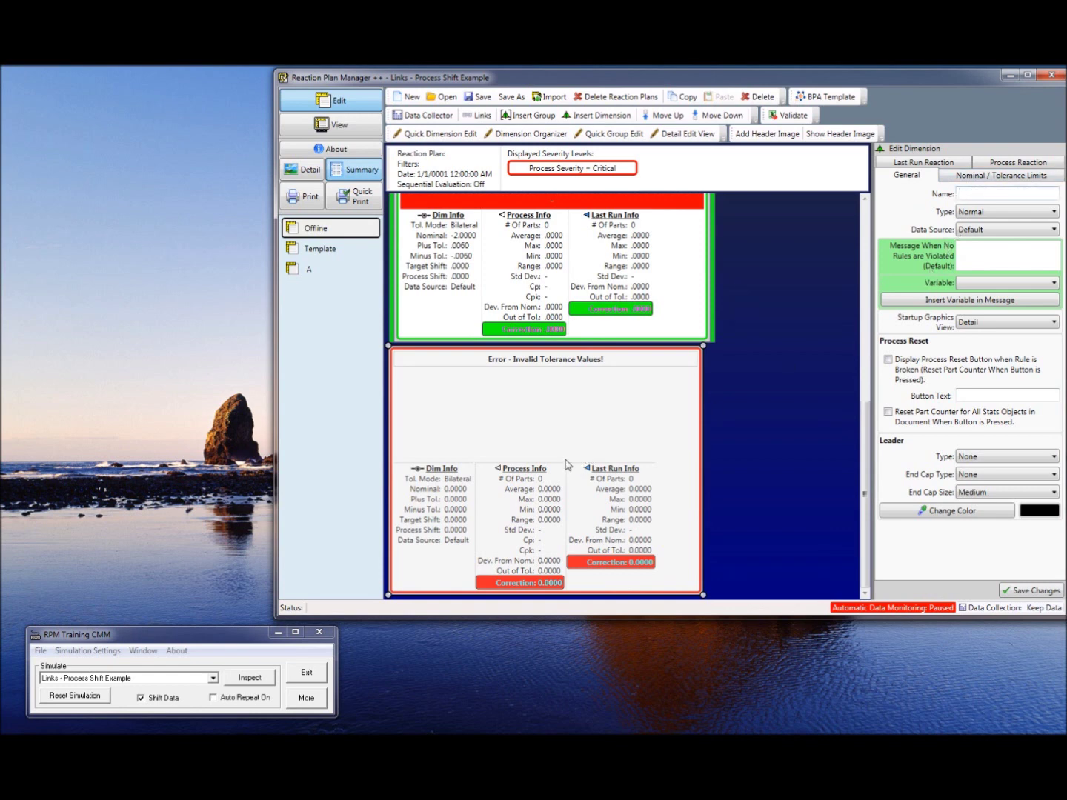
pyautogui.click(988, 190)
pyautogui.write('Tool 3')
pyautogui.click(1013, 256)
pyautogui.write('No Adjustment')
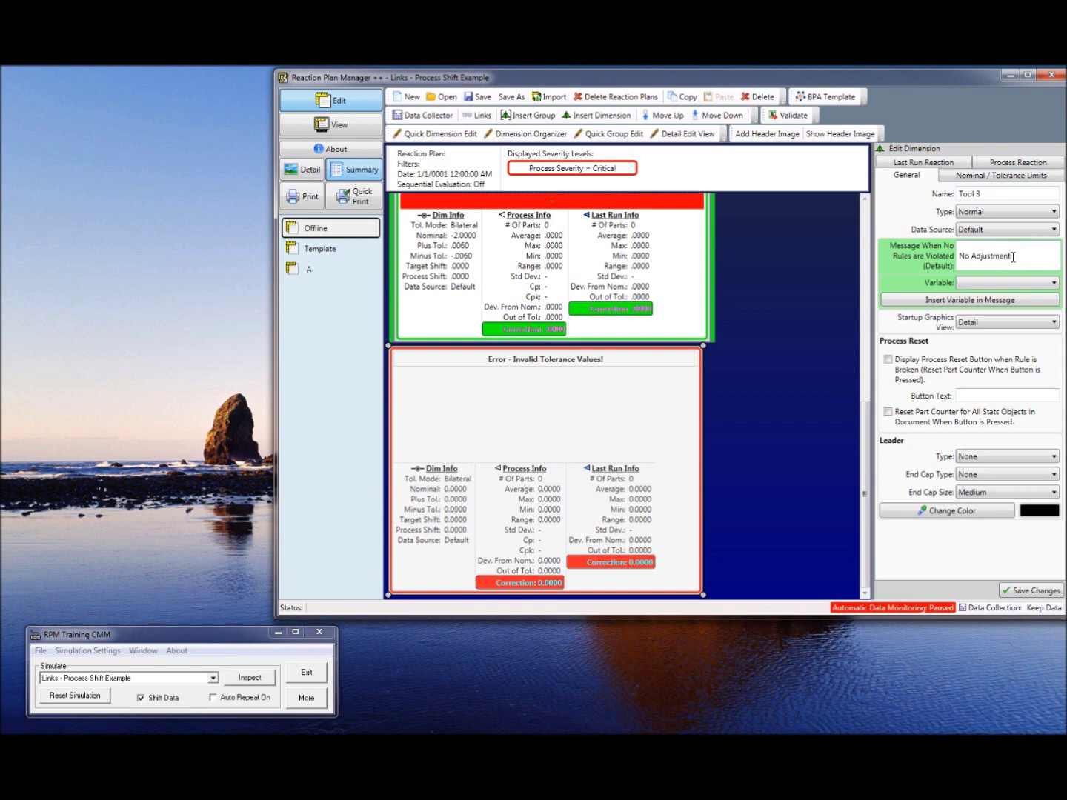
pyautogui.write(' Required!')
# - Assign column K (4X) of the imported data to Tool 3 as its data, nominal and tolerance source
pyautogui.click(985, 177)
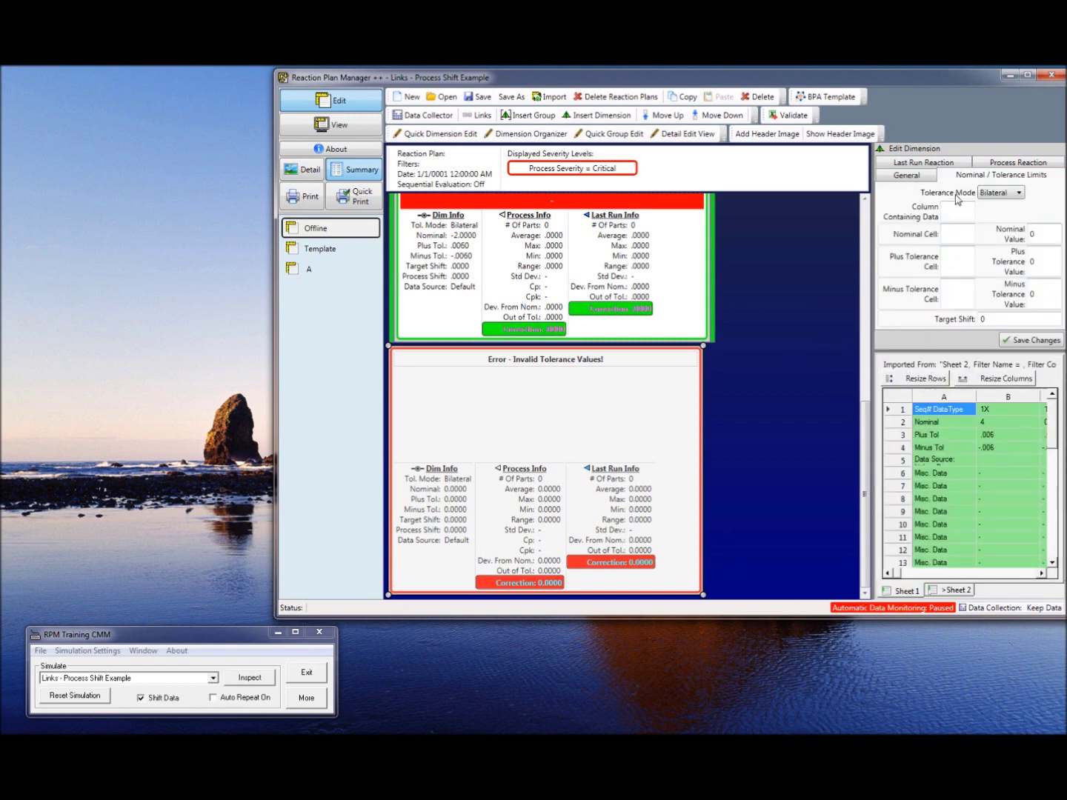
pyautogui.click(1016, 575)
pyautogui.click(1015, 574)
pyautogui.click(919, 379)
pyautogui.click(989, 378)
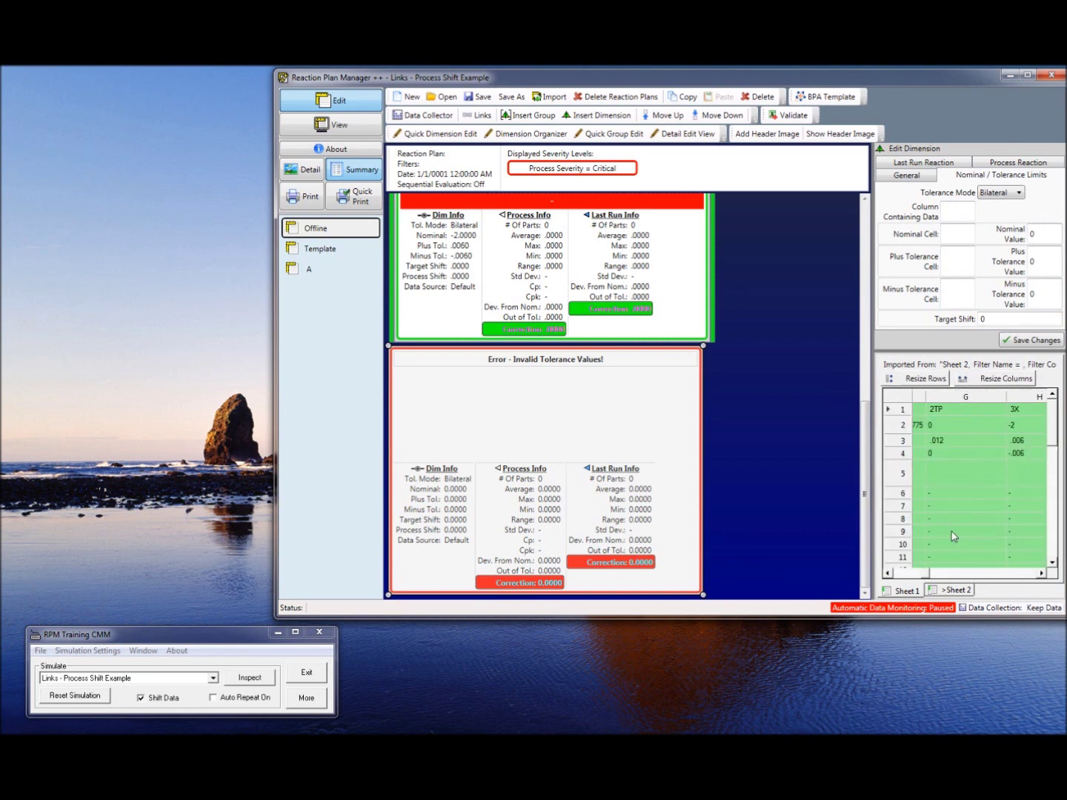
pyautogui.click(1022, 574)
pyautogui.click(1023, 575)
pyautogui.click(1024, 575)
pyautogui.click(888, 573)
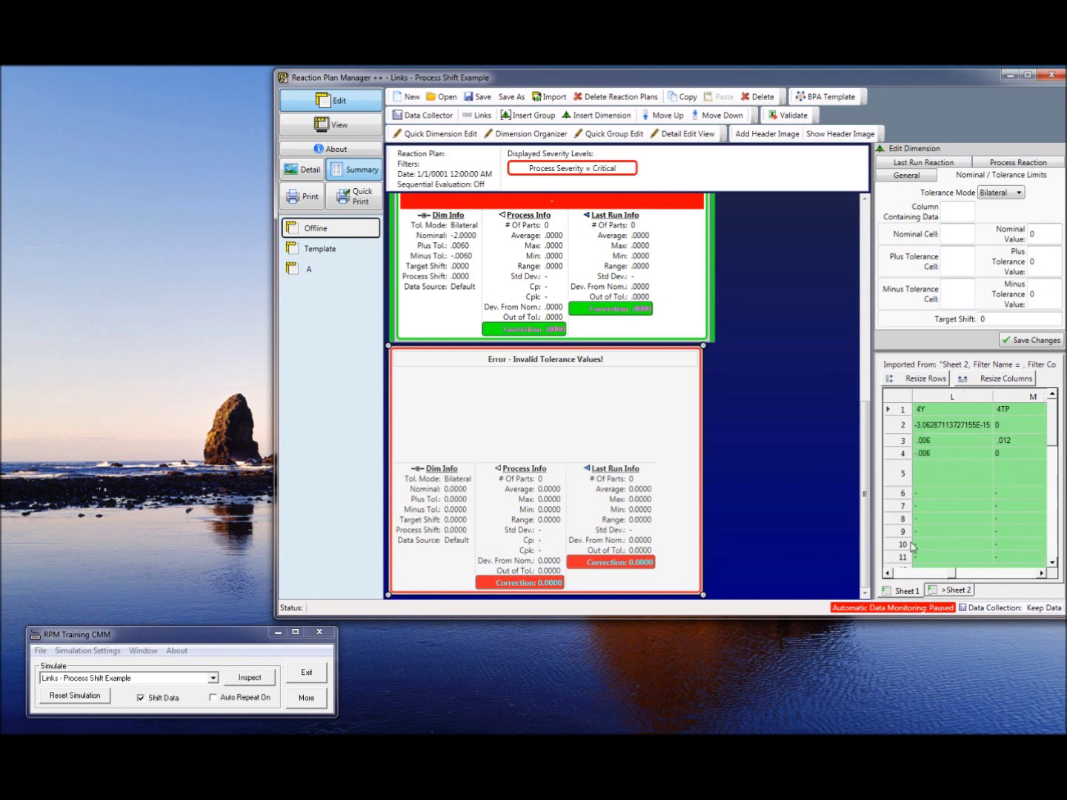
pyautogui.click(888, 573)
pyautogui.click(937, 480)
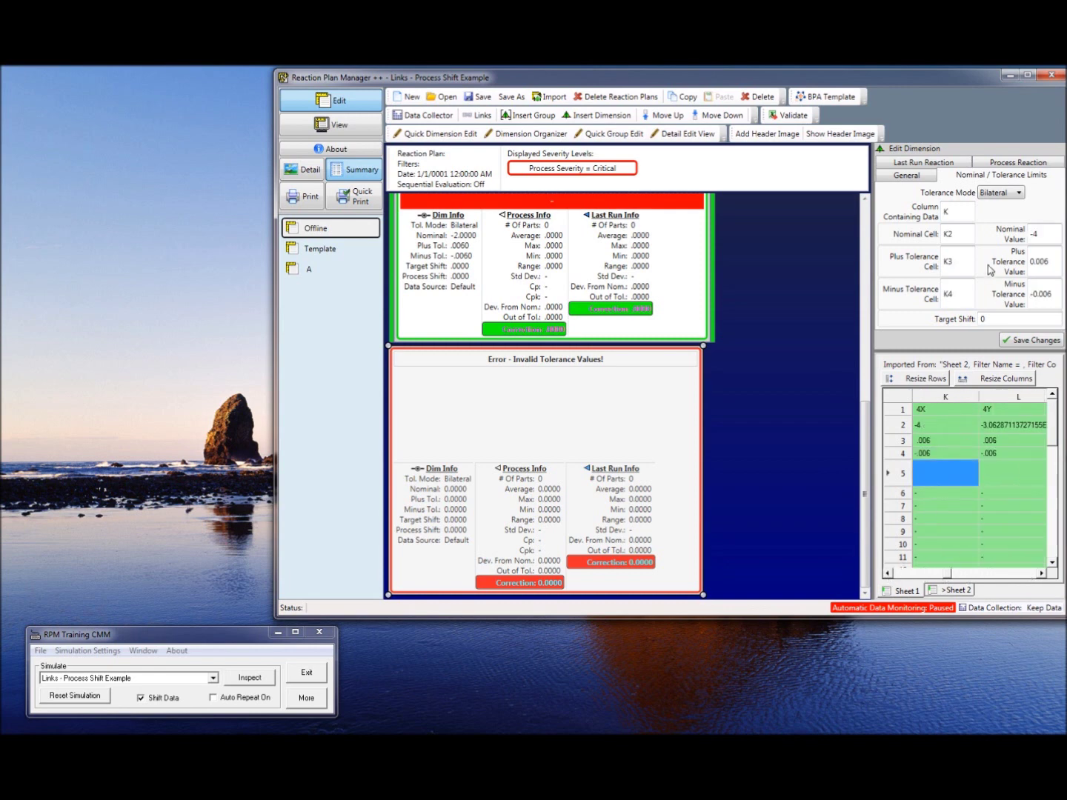
# - Set Tool 3's upper and lower Percent of Tolerance criteria to 0.8 with the message "Percent of Tolerance Rule Violation Adjust By: <#LastRunCorrection#>"
pyautogui.click(943, 165)
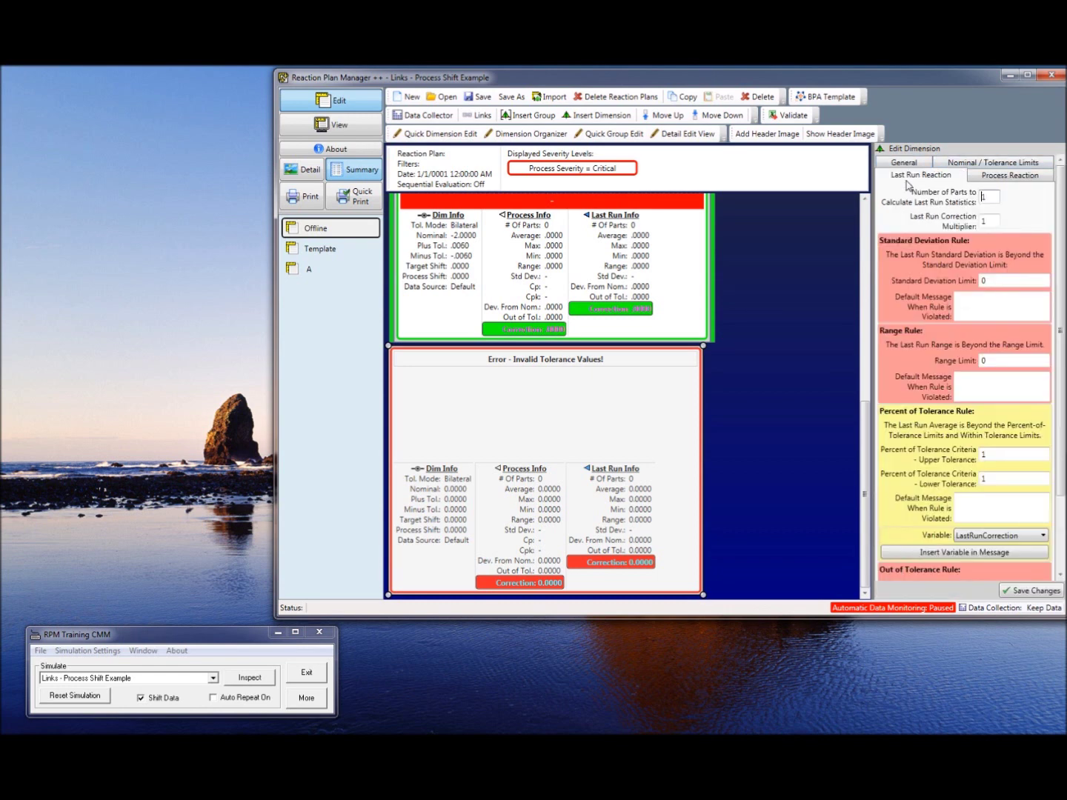
pyautogui.doubleClick(993, 453)
pyautogui.write('0.8')
pyautogui.press('Tab')
pyautogui.press('BackSpace')
pyautogui.click(977, 507)
pyautogui.write('Percent of Tolerance TRule Violat')
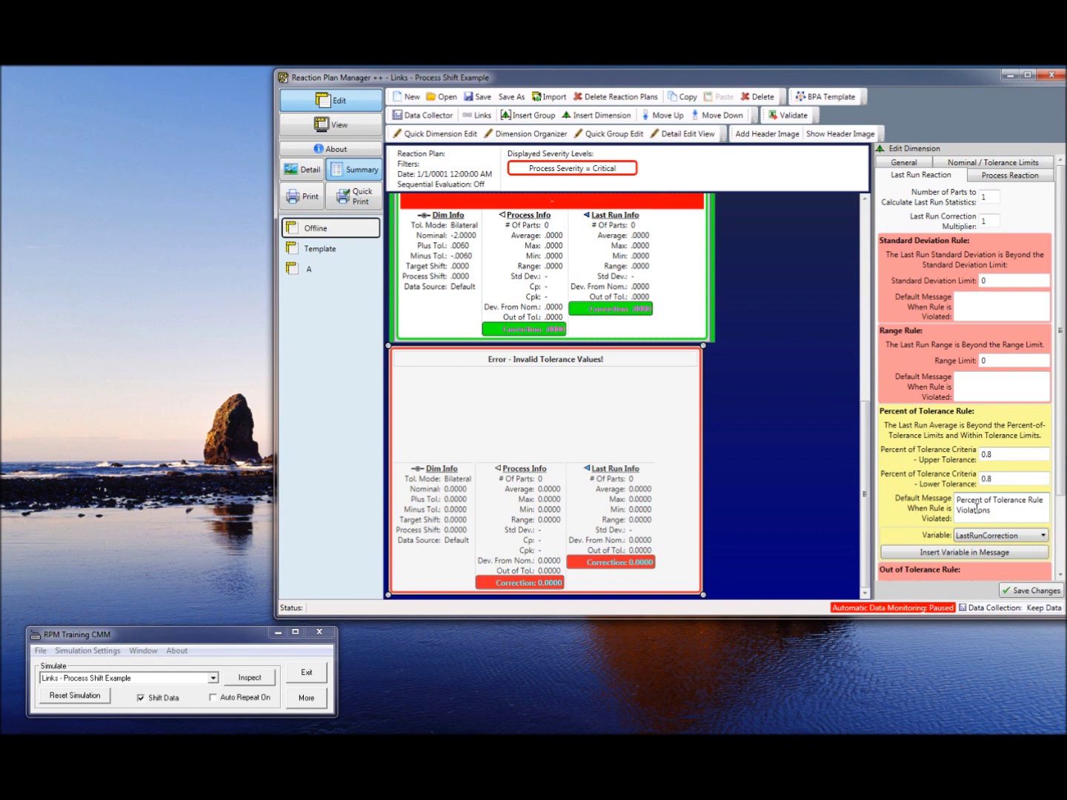
pyautogui.write('ion Adju')
pyautogui.click(992, 552)
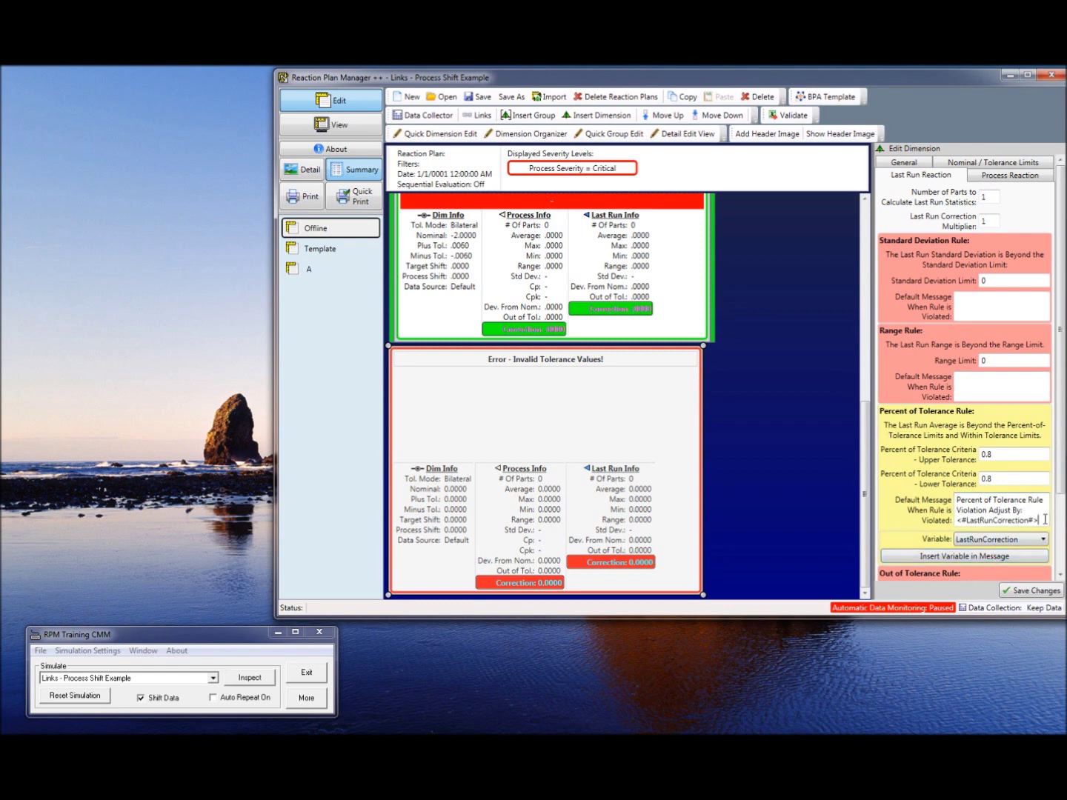
# - Copy the Percent of Tolerance message to Tool 3's Out of Tolerance Rule, replacing "Percent" with "Out"
pyautogui.moveTo(1044, 519); pyautogui.dragTo(950, 502)
pyautogui.rightClick(977, 506)
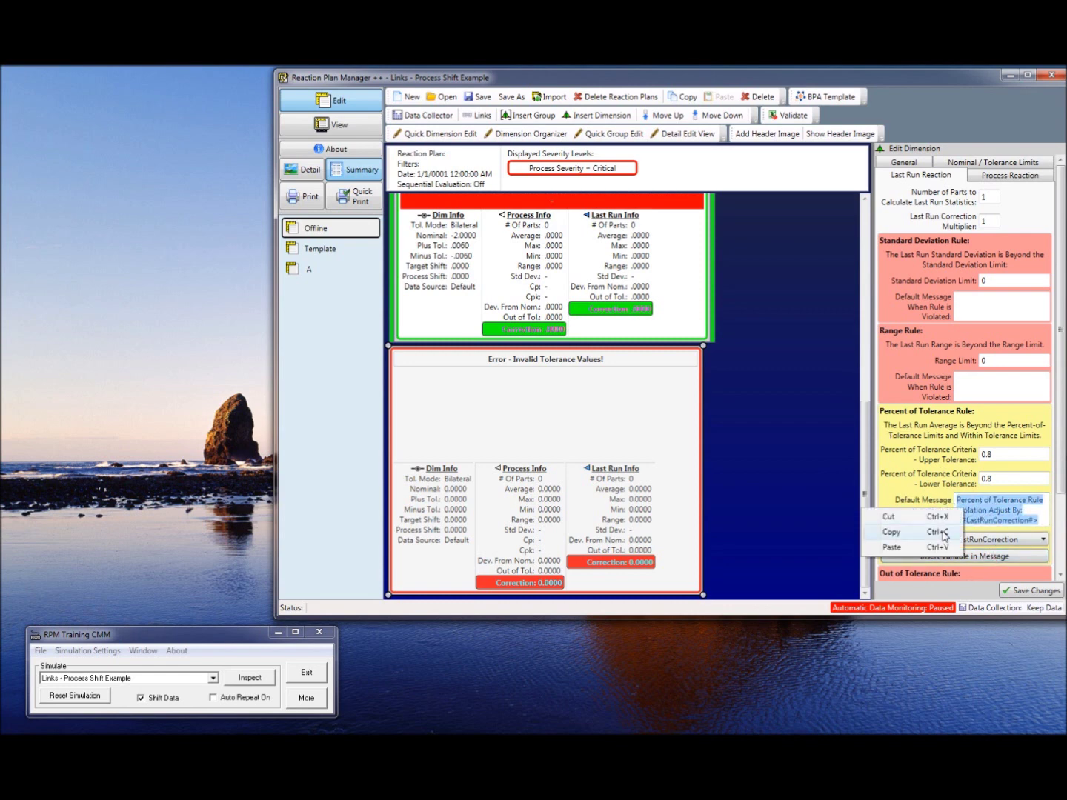
pyautogui.click(952, 533)
pyautogui.scroll(-3, 949, 488)
pyautogui.click(998, 528)
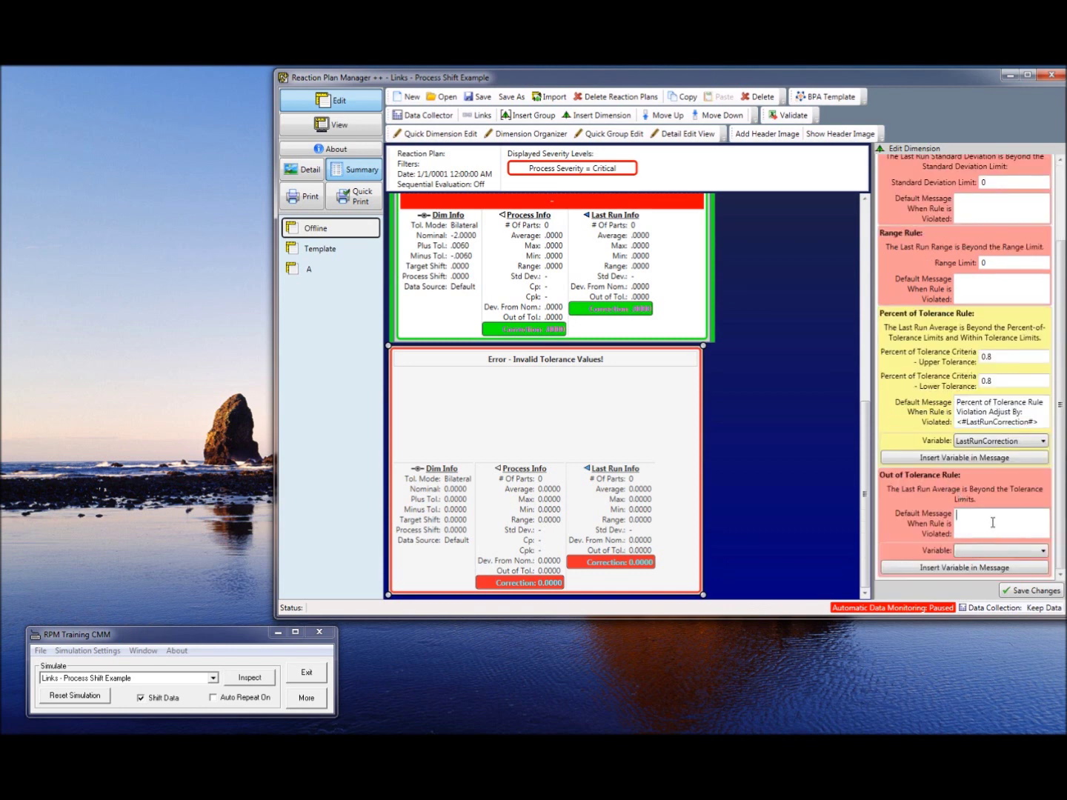
pyautogui.rightClick(995, 524)
pyautogui.click(956, 563)
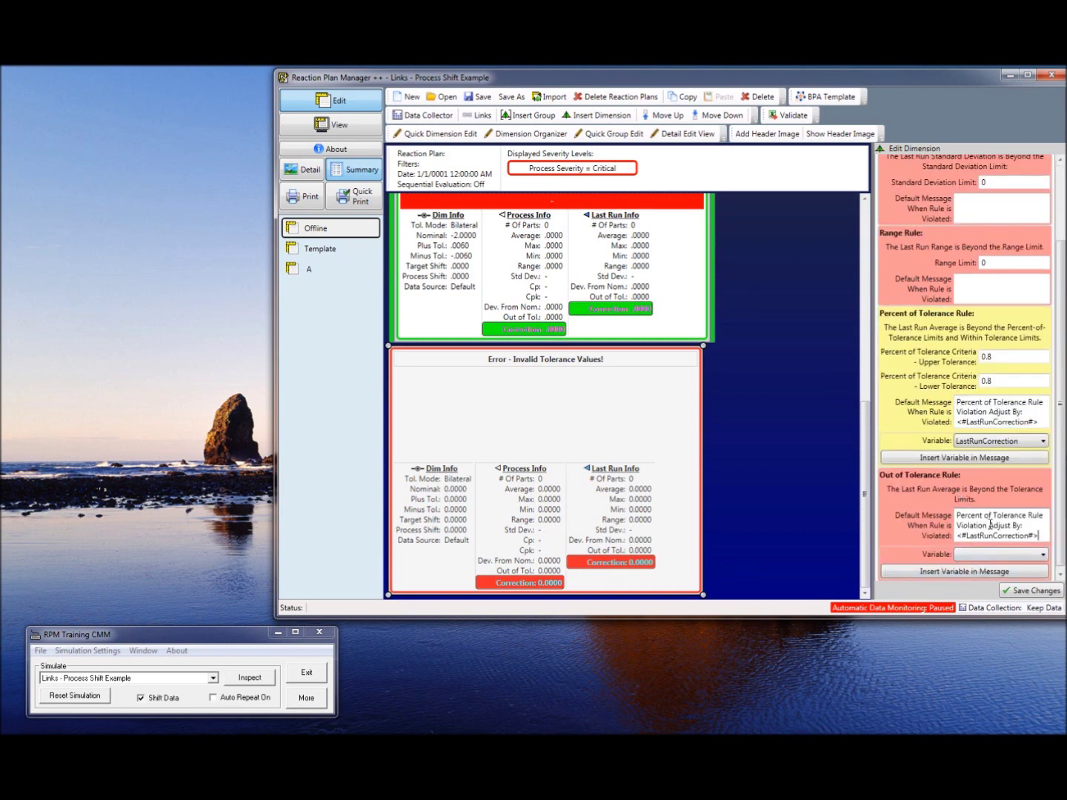
pyautogui.moveTo(983, 516); pyautogui.dragTo(921, 516)
pyautogui.write('Out')
# - Set Tool 3's maximum number of parts for process statistics to 30 and save the dimension changes
pyautogui.scroll(3, 1025, 384)
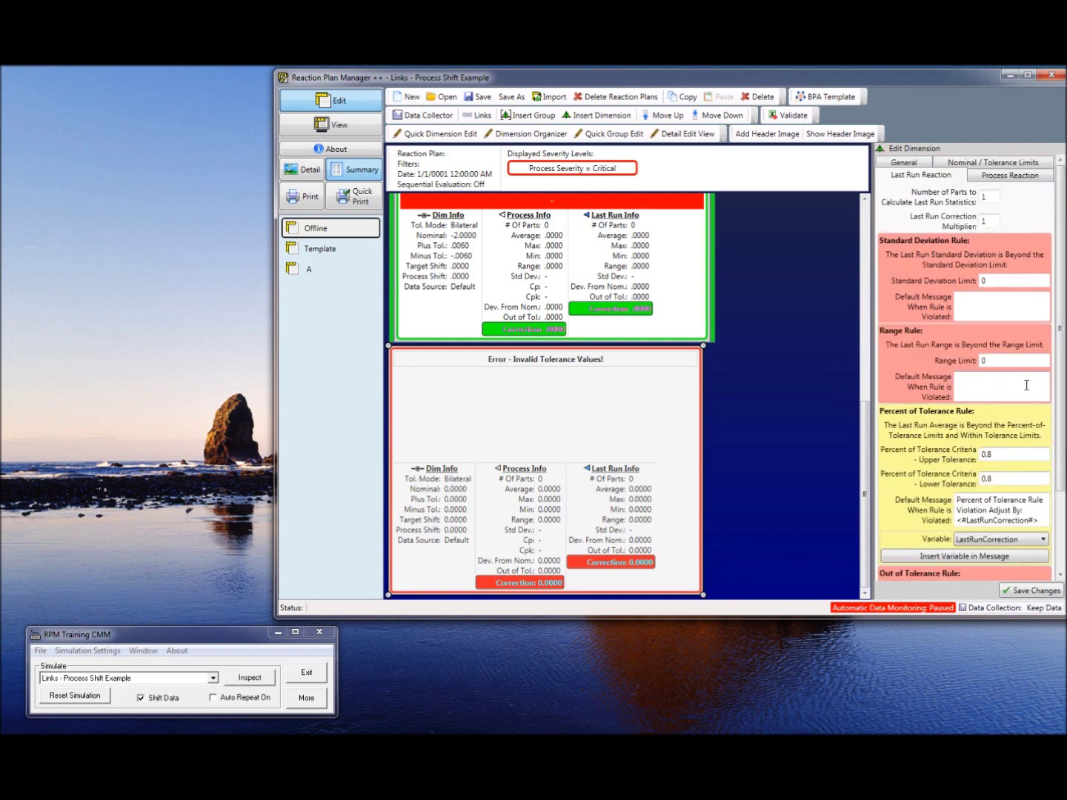
pyautogui.scroll(-1, 1026, 386)
pyautogui.scroll(1, 1040, 343)
pyautogui.click(1020, 176)
pyautogui.moveTo(1005, 202); pyautogui.dragTo(875, 206)
pyautogui.write('30')
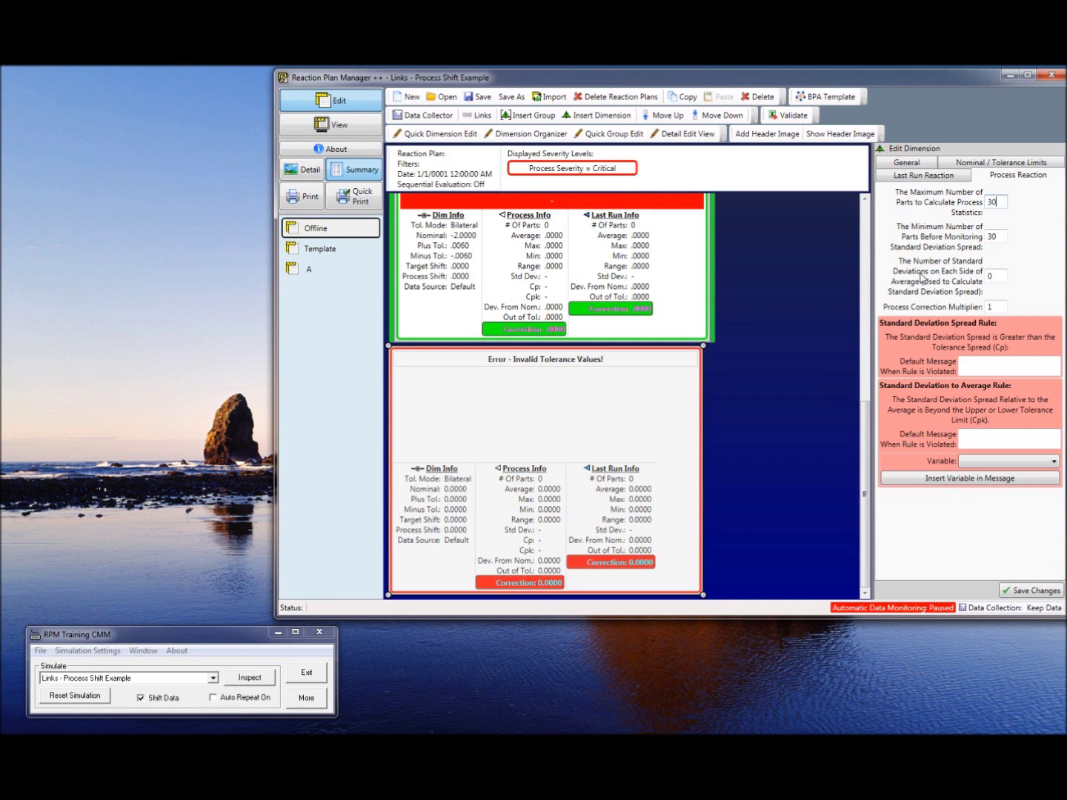
pyautogui.click(1017, 591)
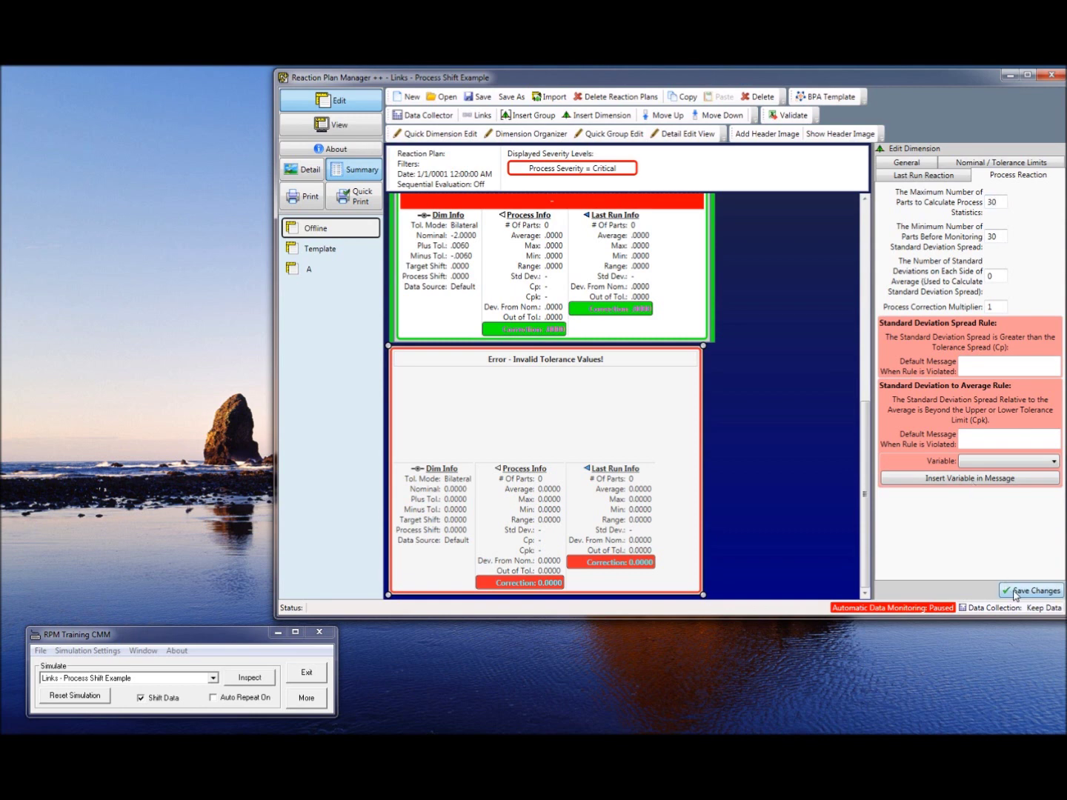
# - Open and enlarge the Dimension Links window, and show the actions of the existing Tool 1 link
pyautogui.scroll(-3, 833, 435)
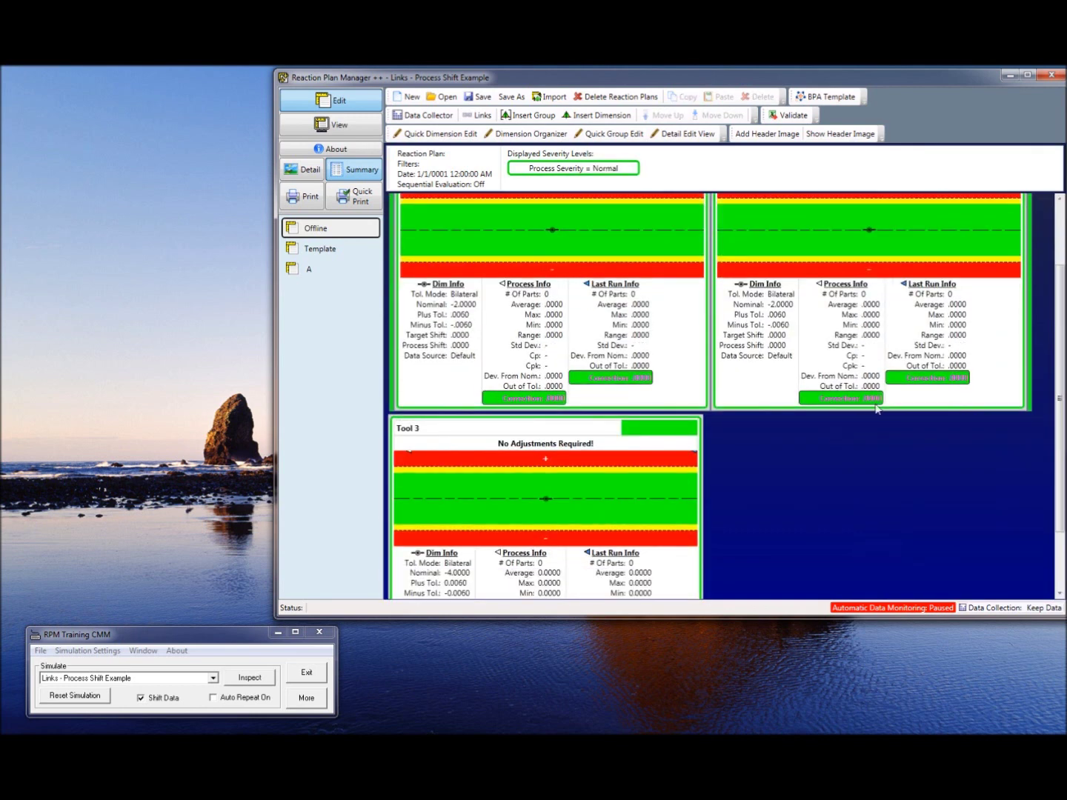
pyautogui.scroll(-1, 497, 470)
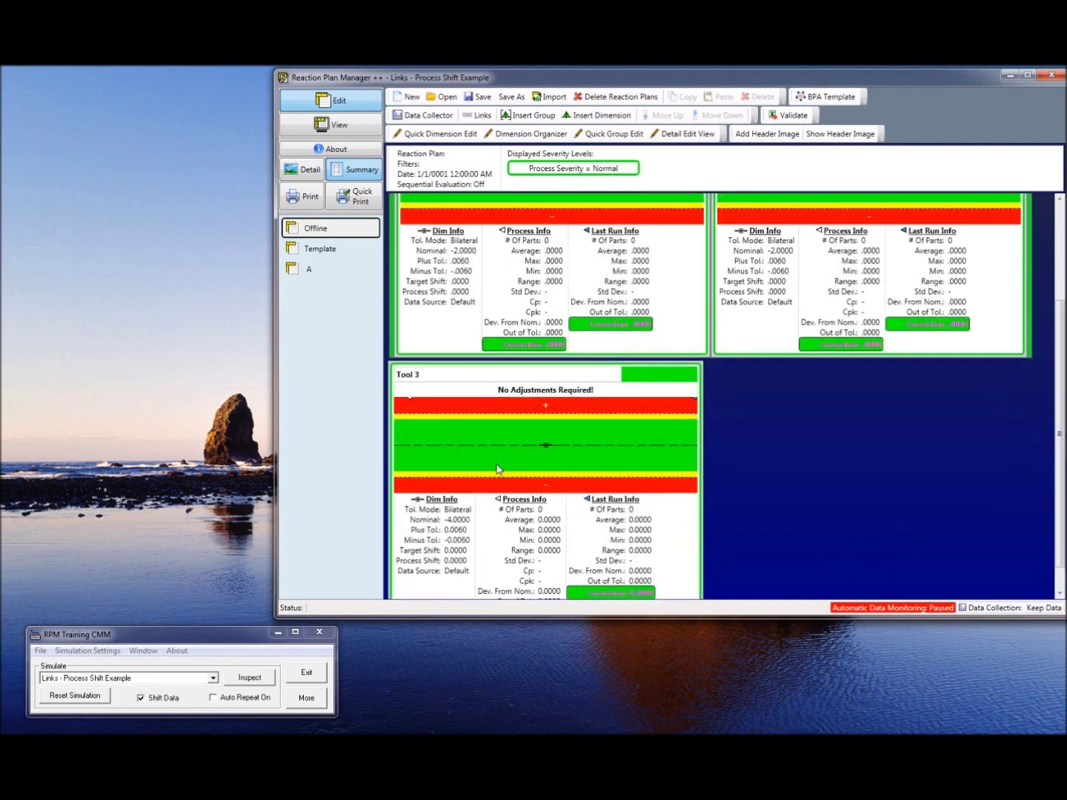
pyautogui.scroll(-2, 498, 469)
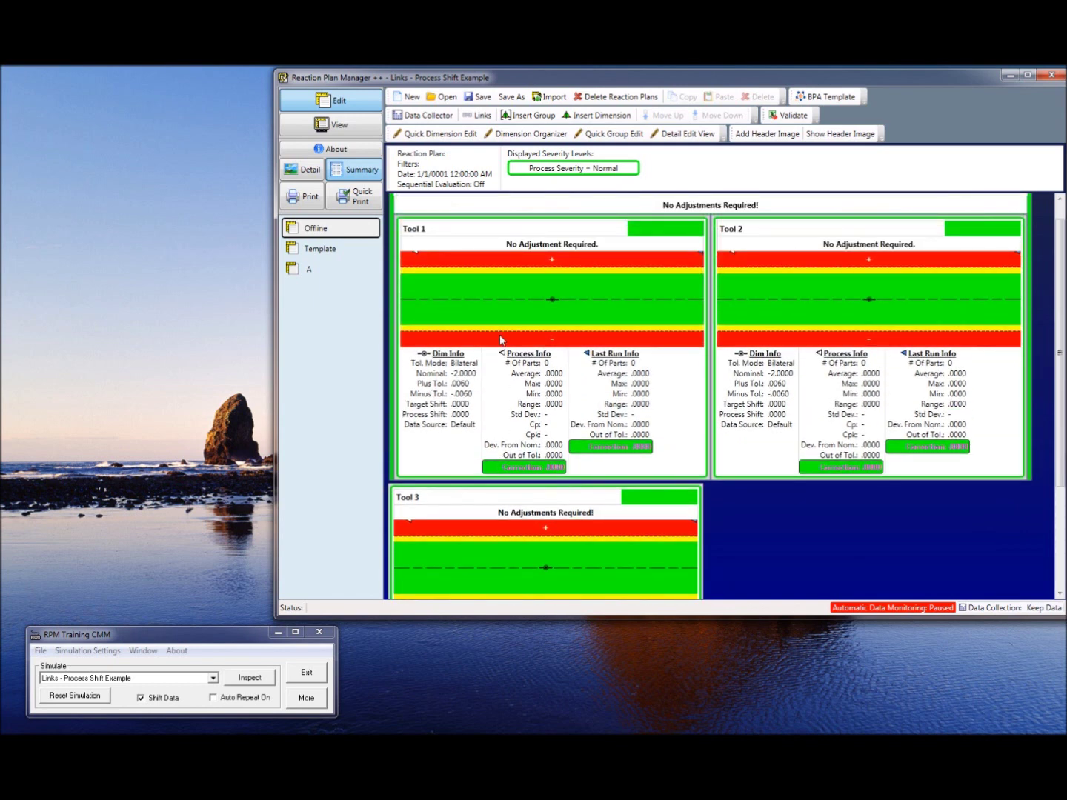
pyautogui.scroll(-3, 509, 363)
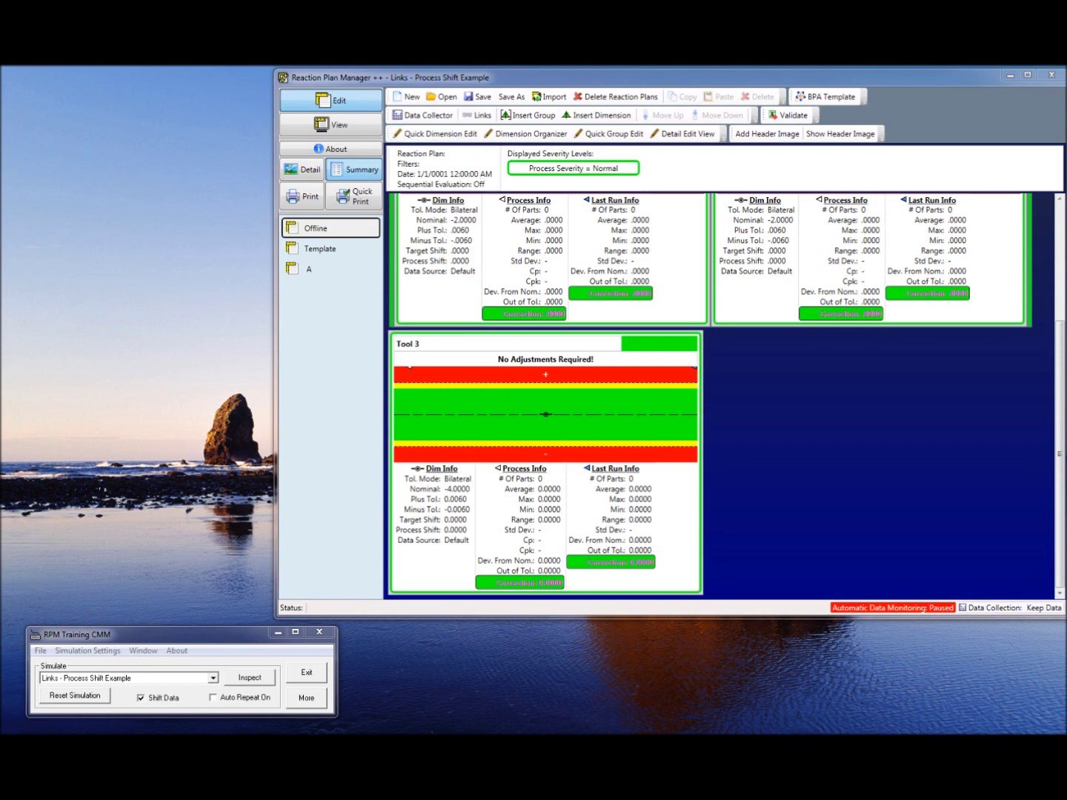
pyautogui.moveTo(131, 187); pyautogui.dragTo(380, 135)
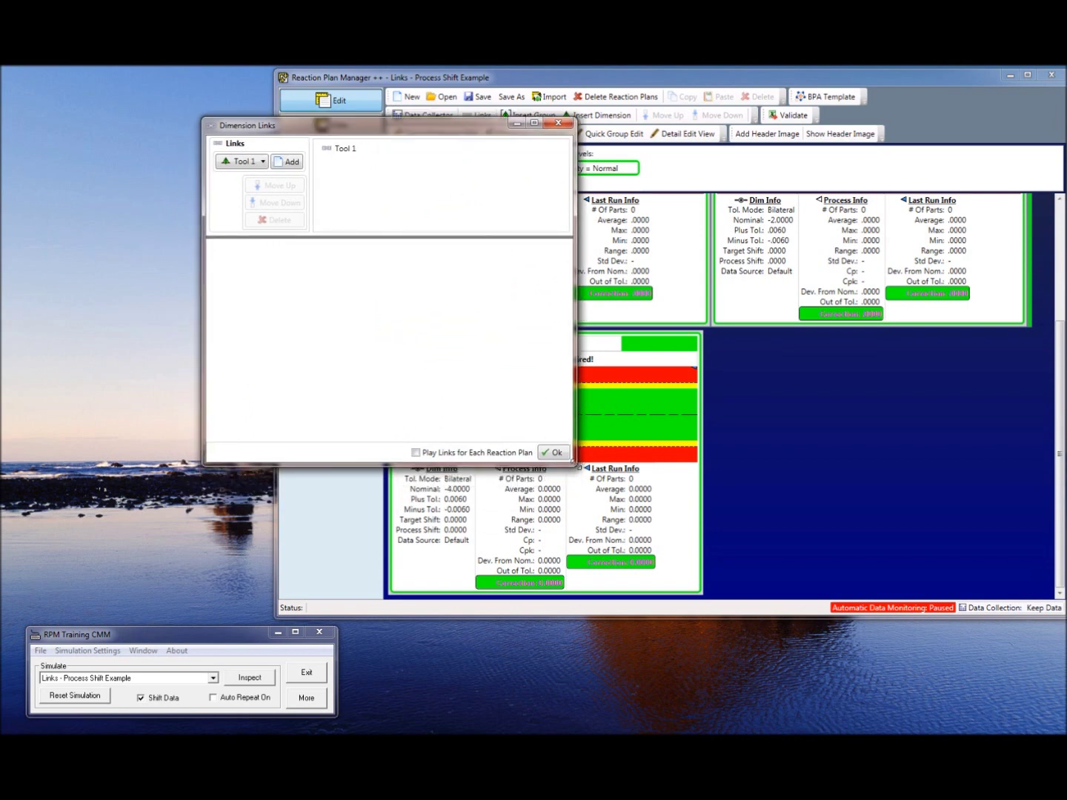
pyautogui.moveTo(574, 465); pyautogui.dragTo(777, 650)
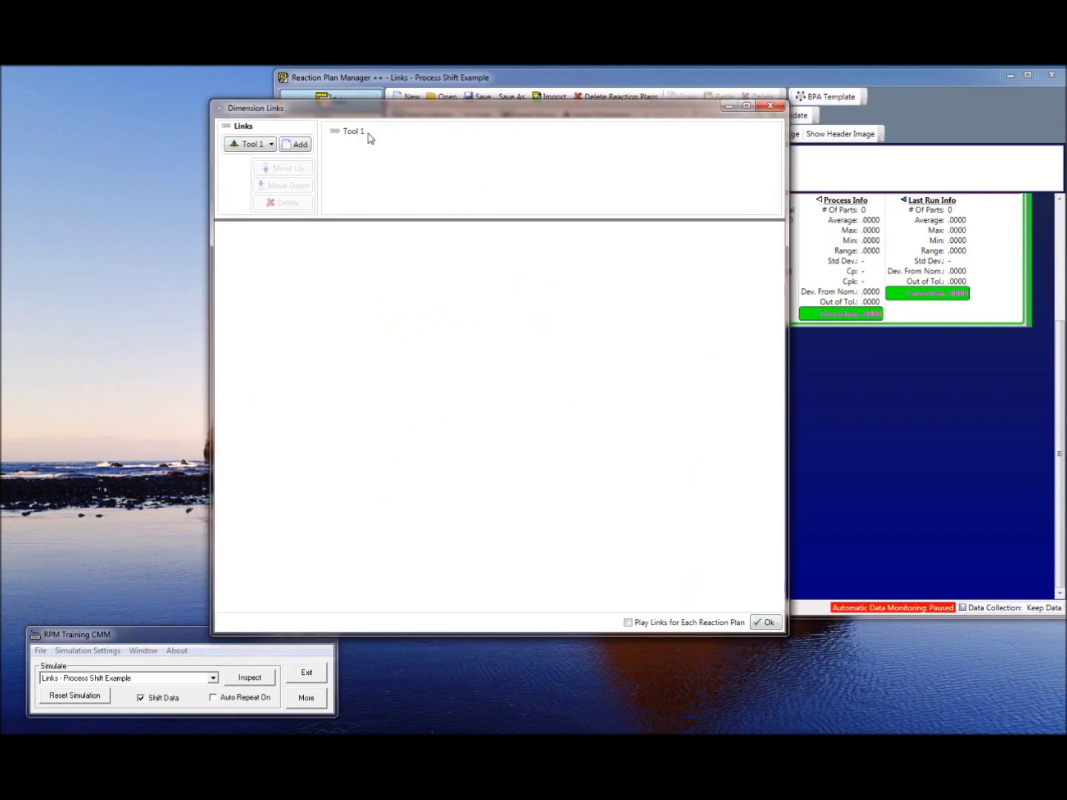
pyautogui.click(369, 138)
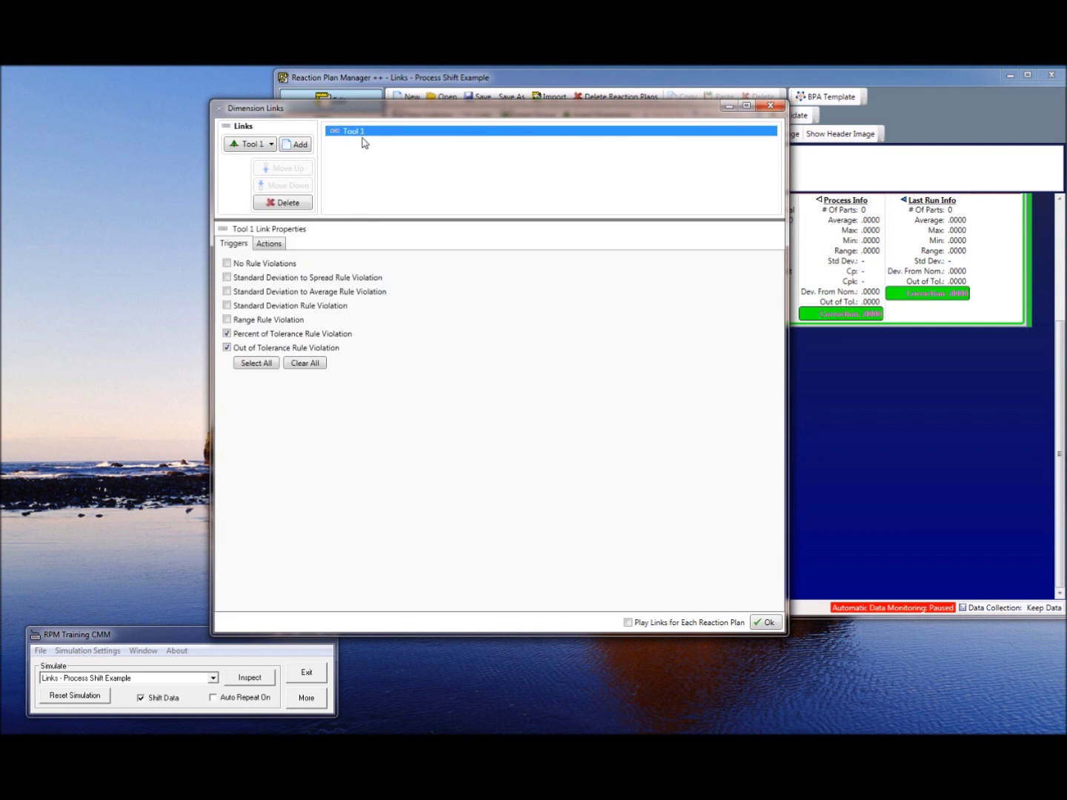
pyautogui.click(269, 244)
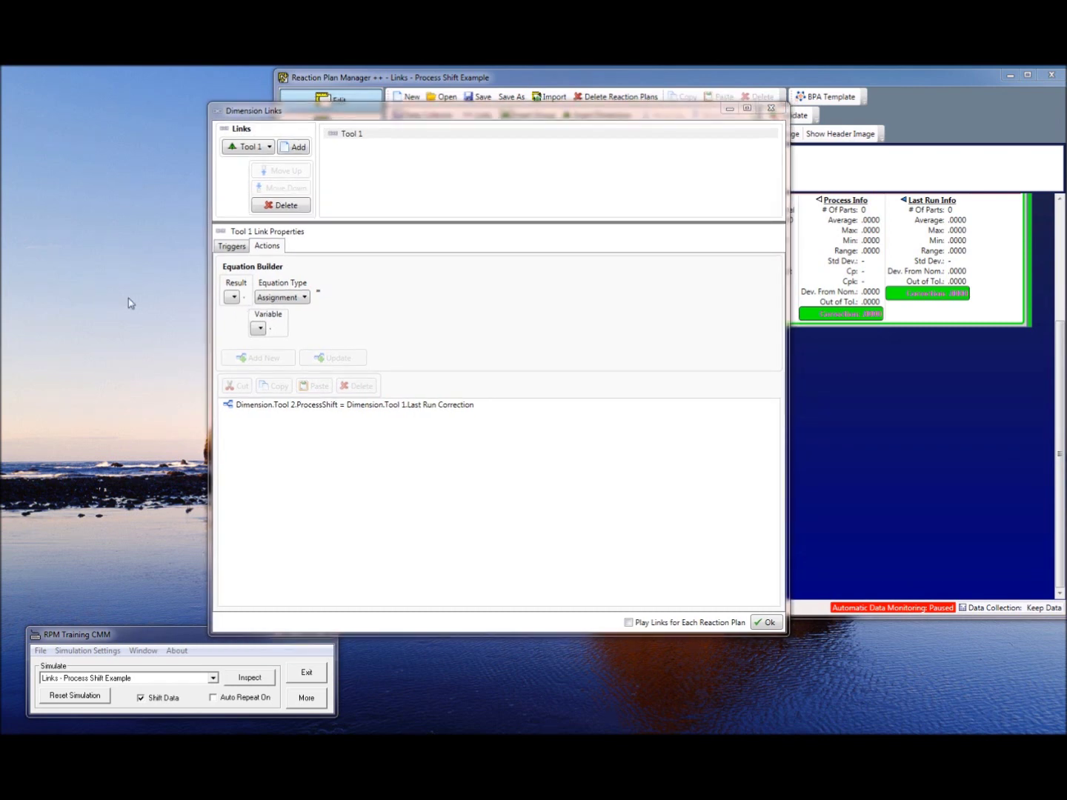
# - Build a Multiply equation in the Tool 1 link using Tool 1's Last Run Correction and a user value of 0.5
pyautogui.click(303, 298)
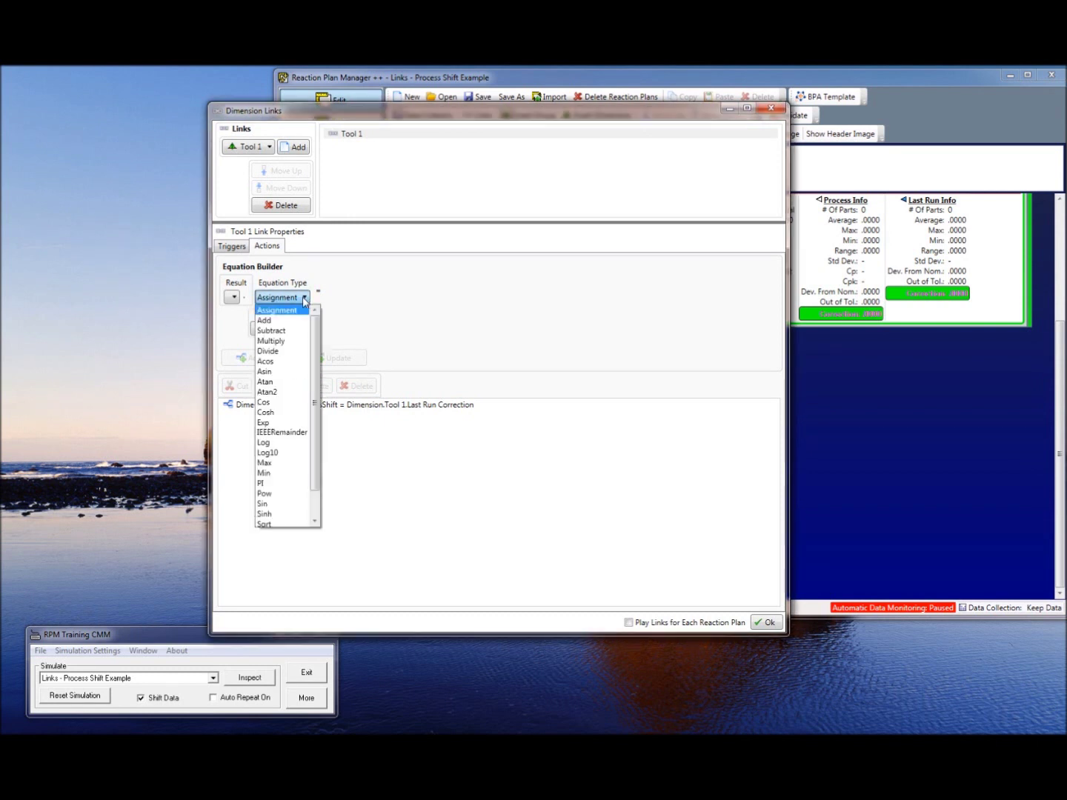
pyautogui.click(285, 340)
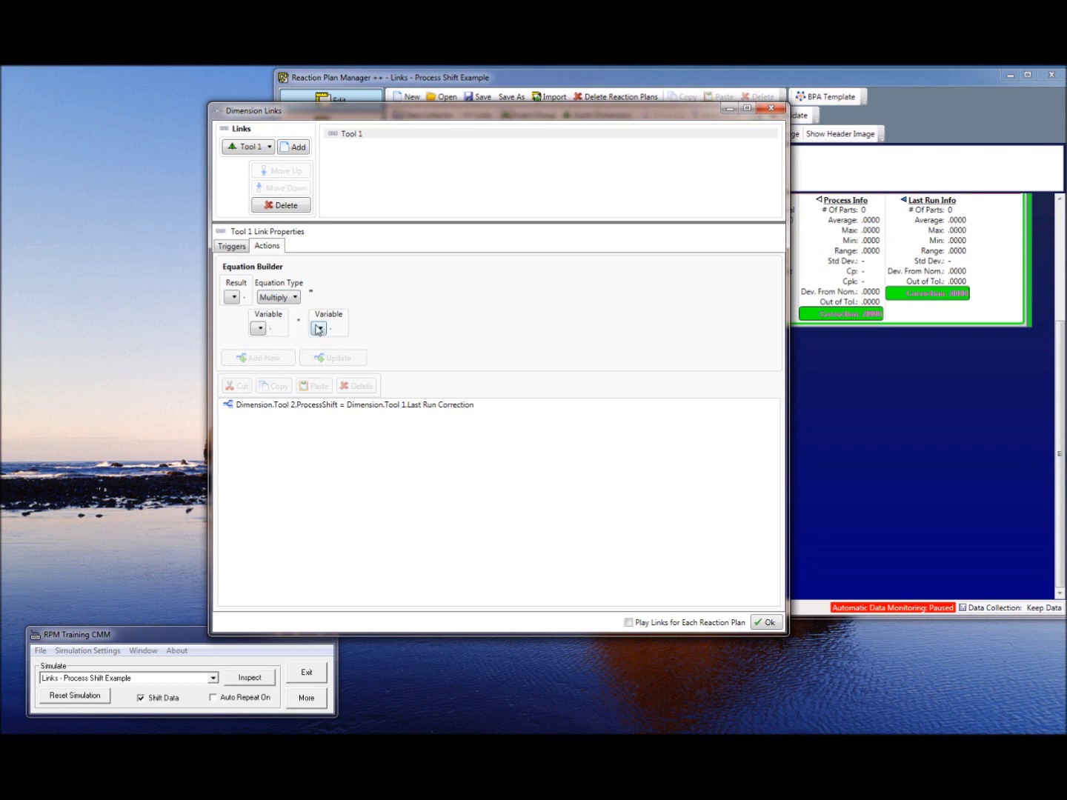
pyautogui.click(261, 328)
pyautogui.click(265, 343)
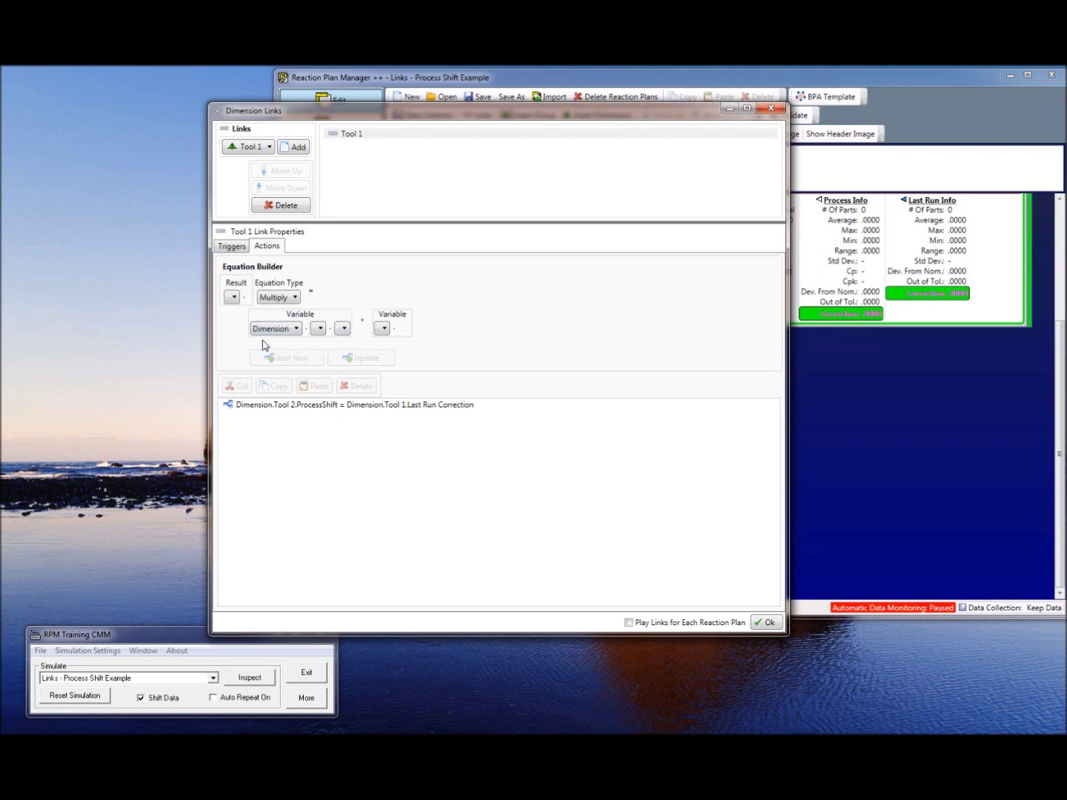
pyautogui.click(318, 328)
pyautogui.click(331, 341)
pyautogui.click(380, 329)
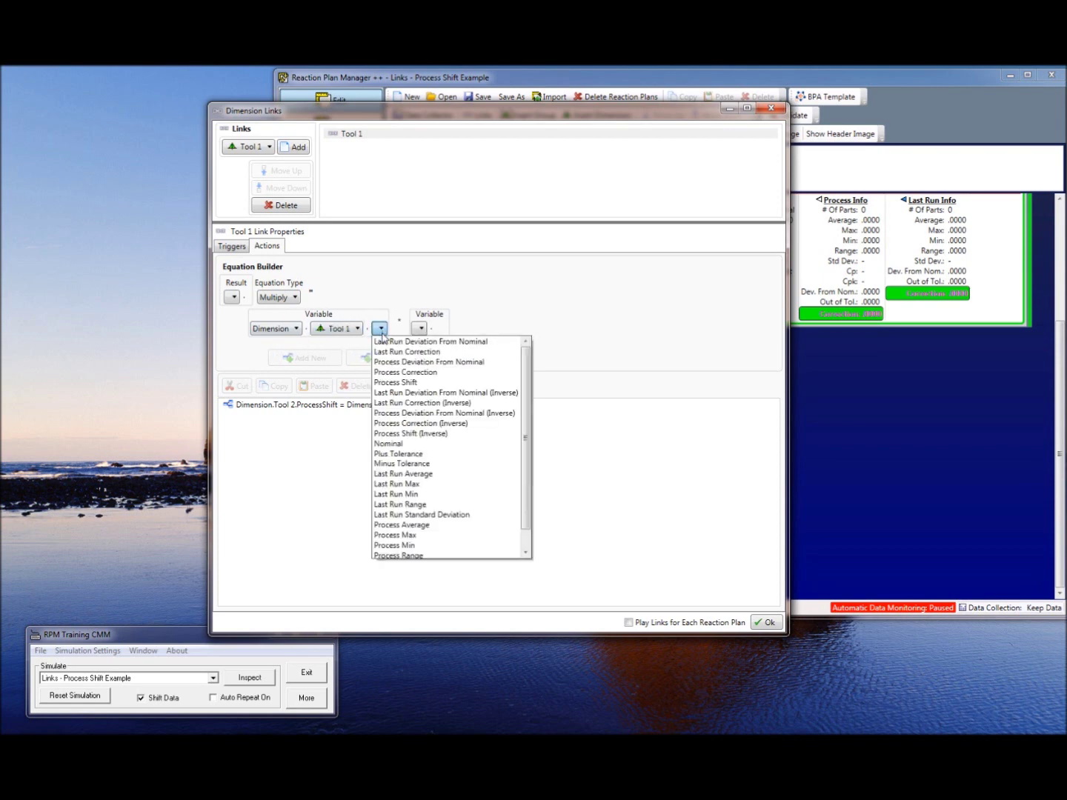
pyautogui.click(392, 353)
pyautogui.click(482, 330)
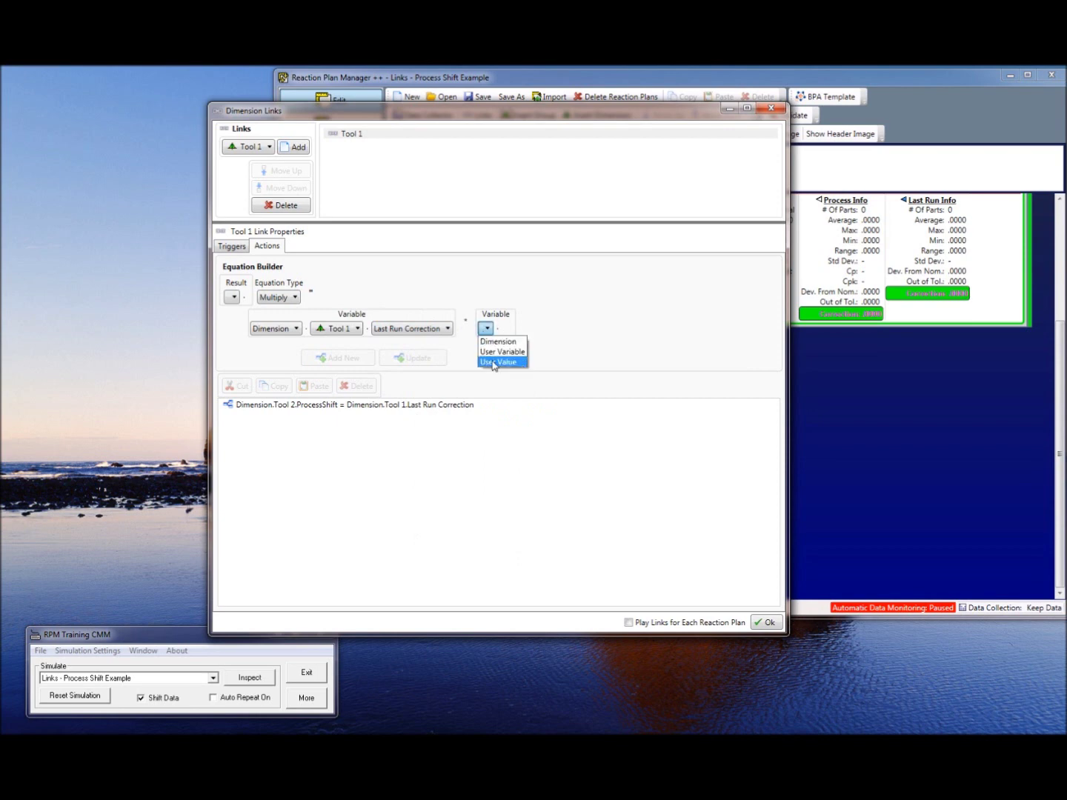
pyautogui.click(494, 363)
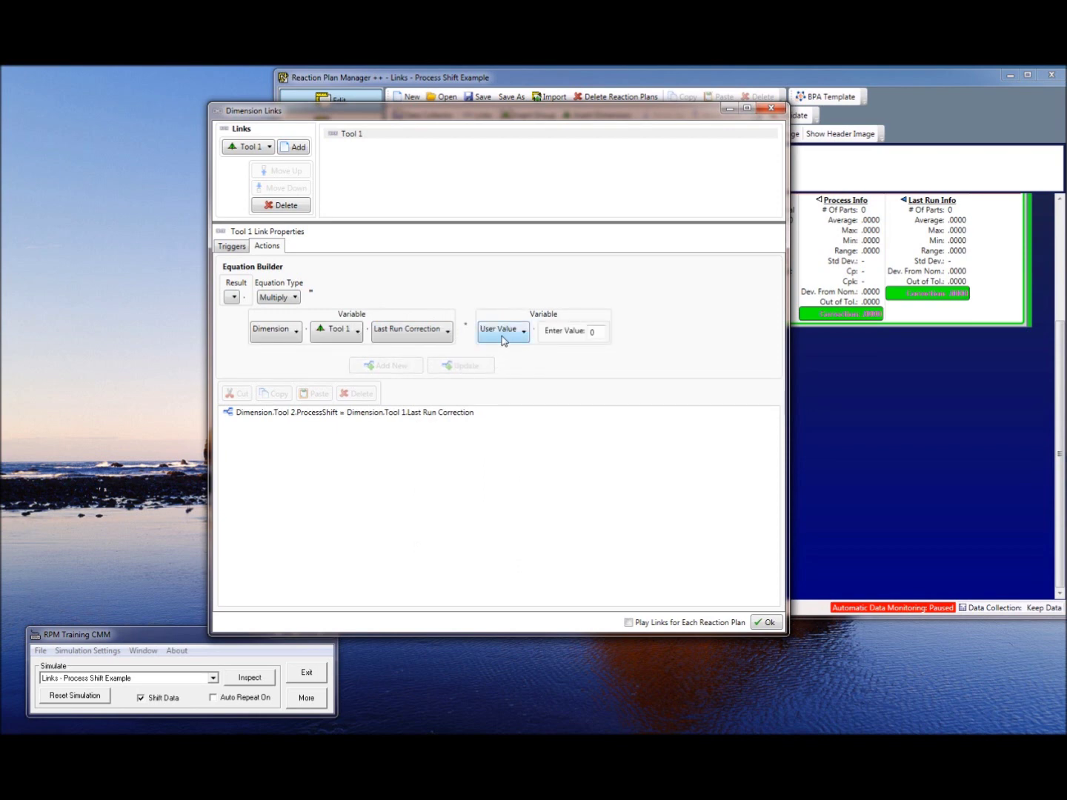
pyautogui.press('Tab')
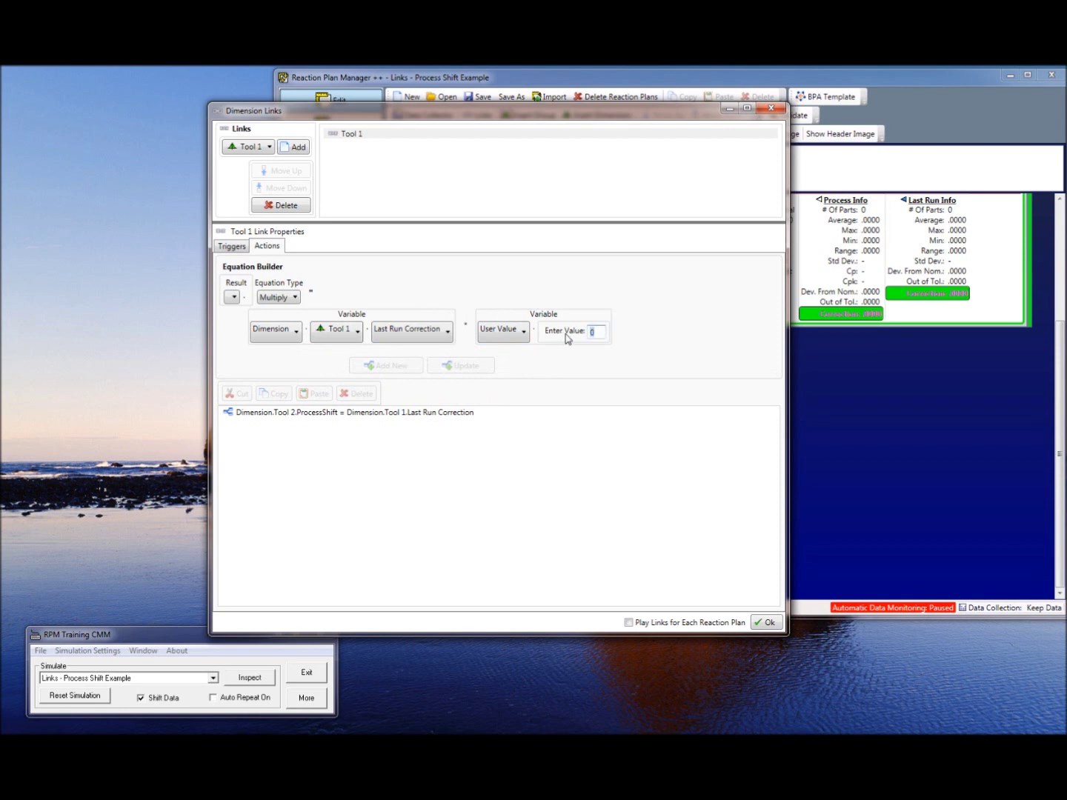
pyautogui.write('0.5')
# - Add the equation to the Tool 1 link's actions with Tool 3's ProcessShift as its result, and accept the links
pyautogui.click(234, 296)
pyautogui.click(248, 310)
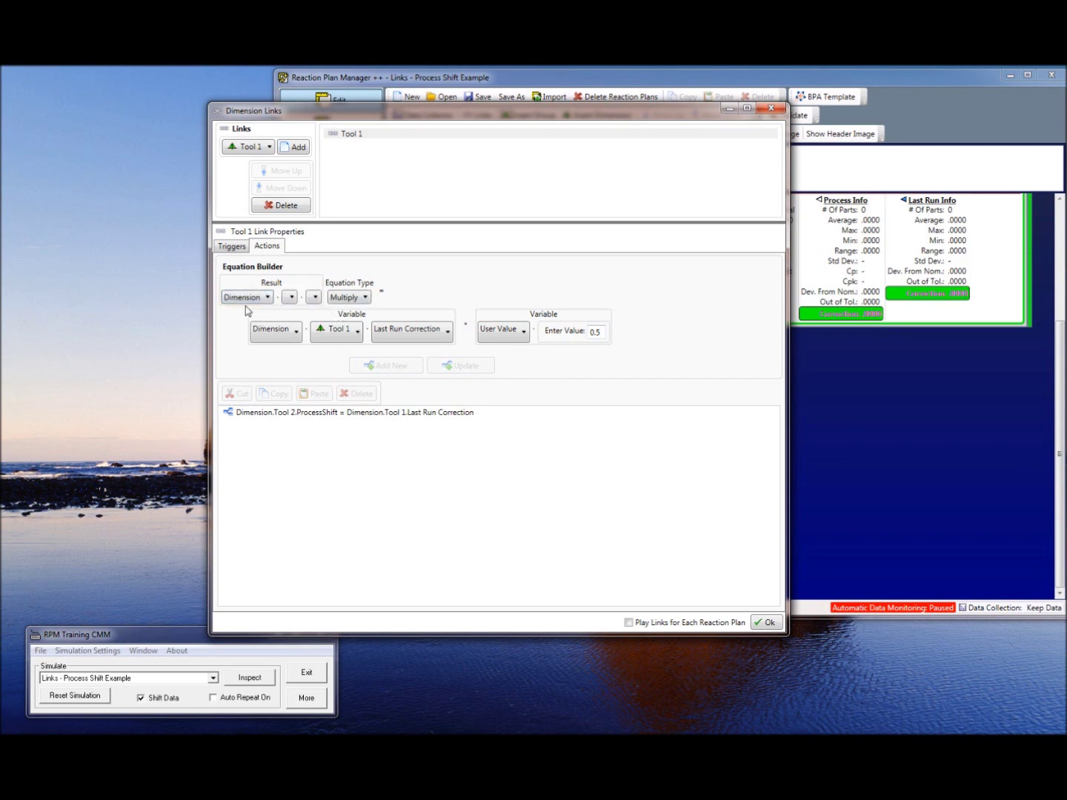
pyautogui.click(290, 297)
pyautogui.click(300, 333)
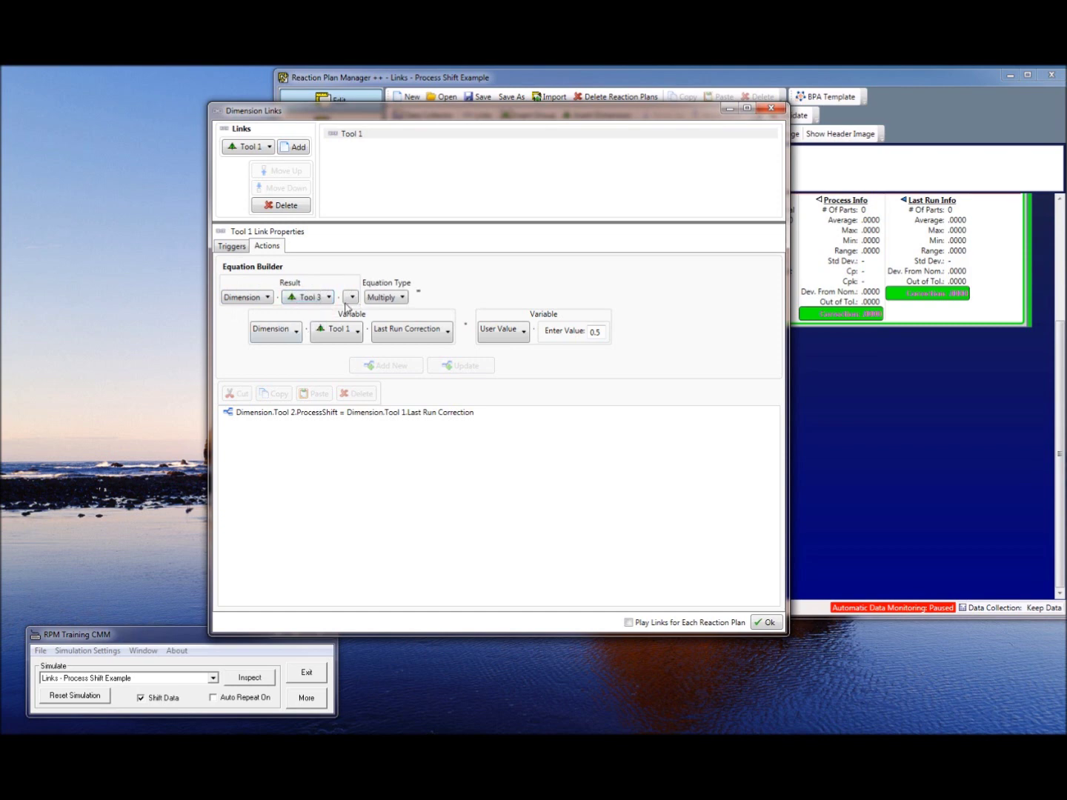
pyautogui.click(351, 297)
pyautogui.click(357, 310)
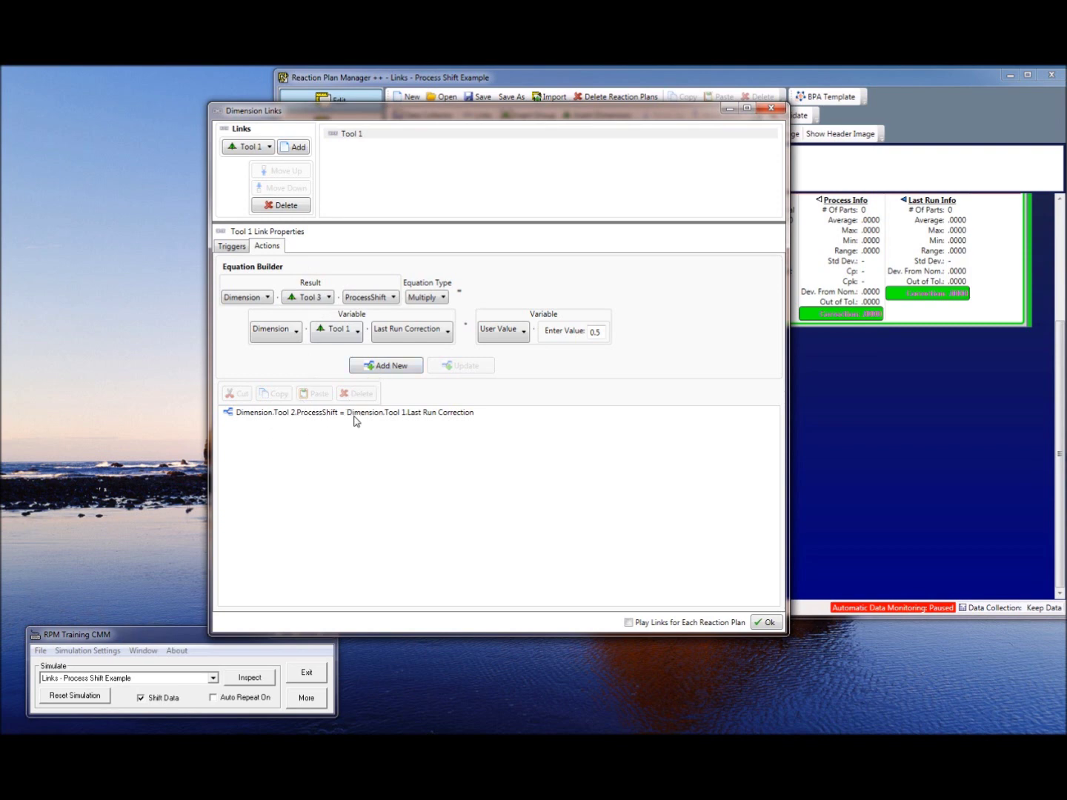
pyautogui.click(381, 365)
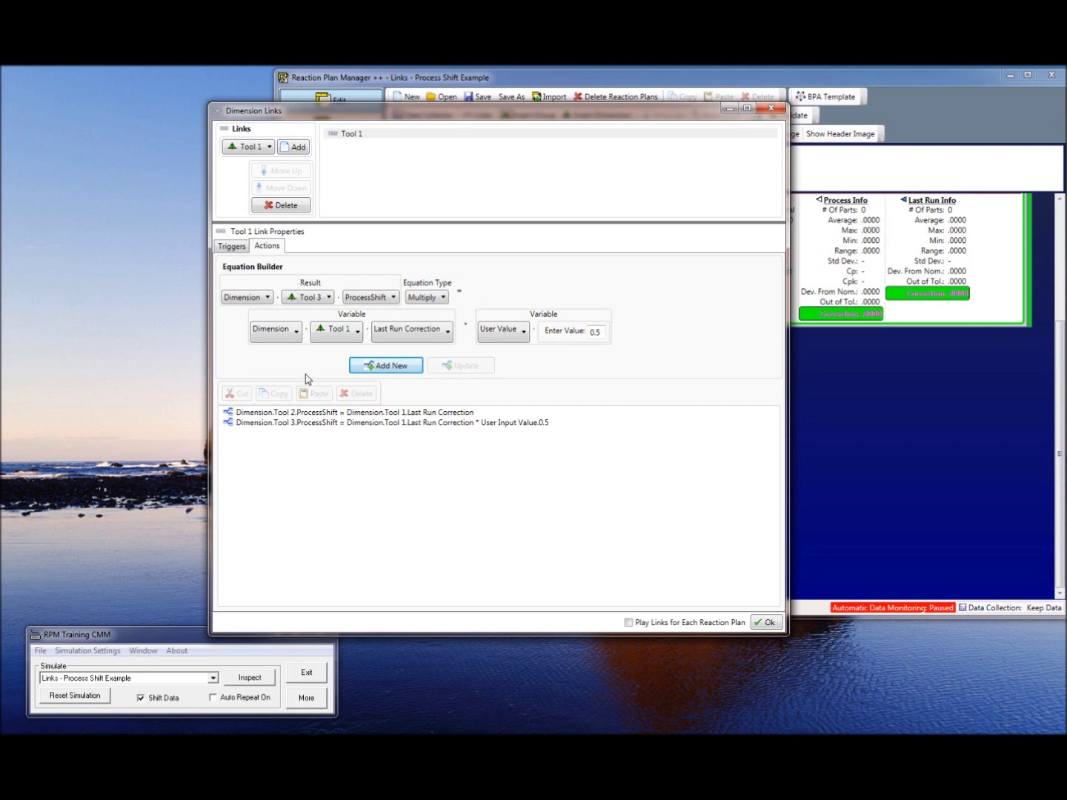
pyautogui.click(767, 623)
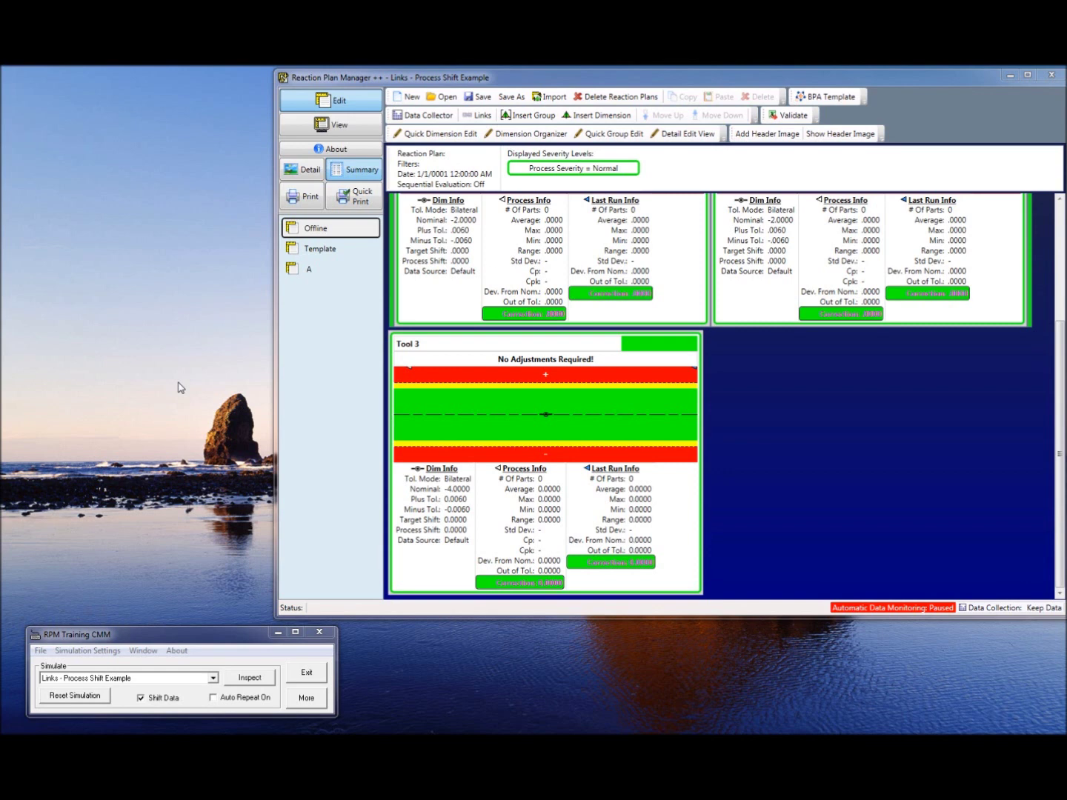
# - Switch the reaction plan to view mode, overwriting the existing solution files, and run one simulated inspection
pyautogui.click(339, 128)
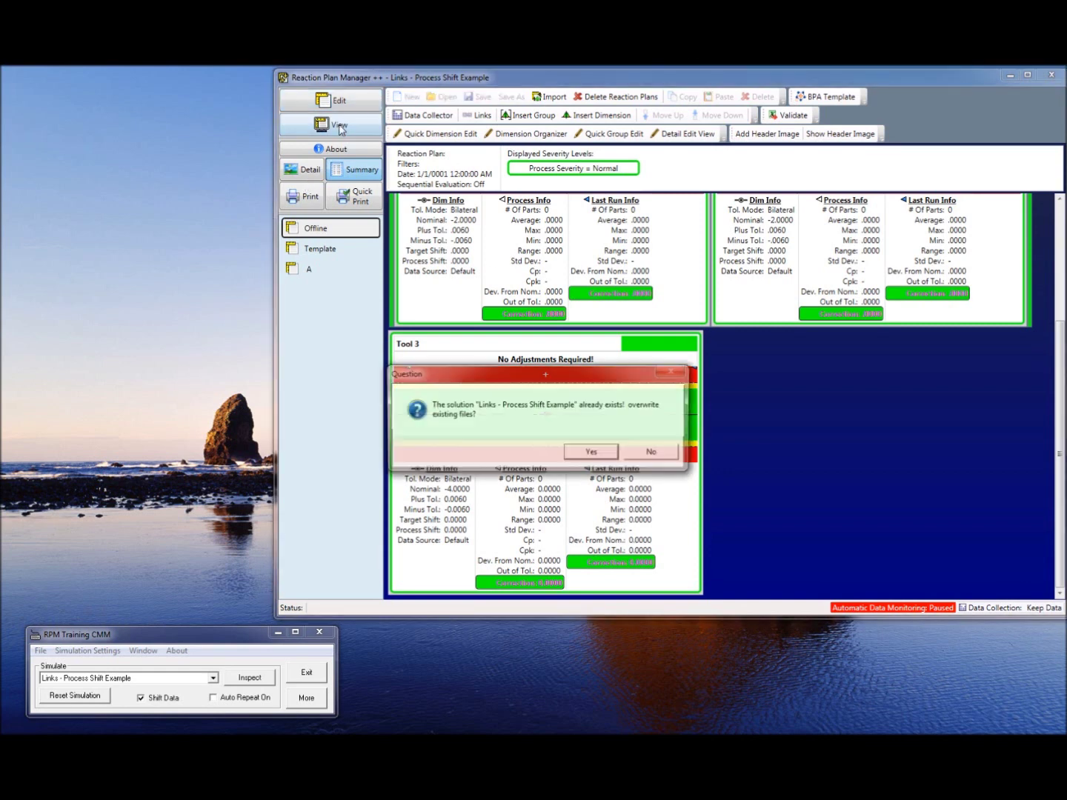
pyautogui.click(592, 453)
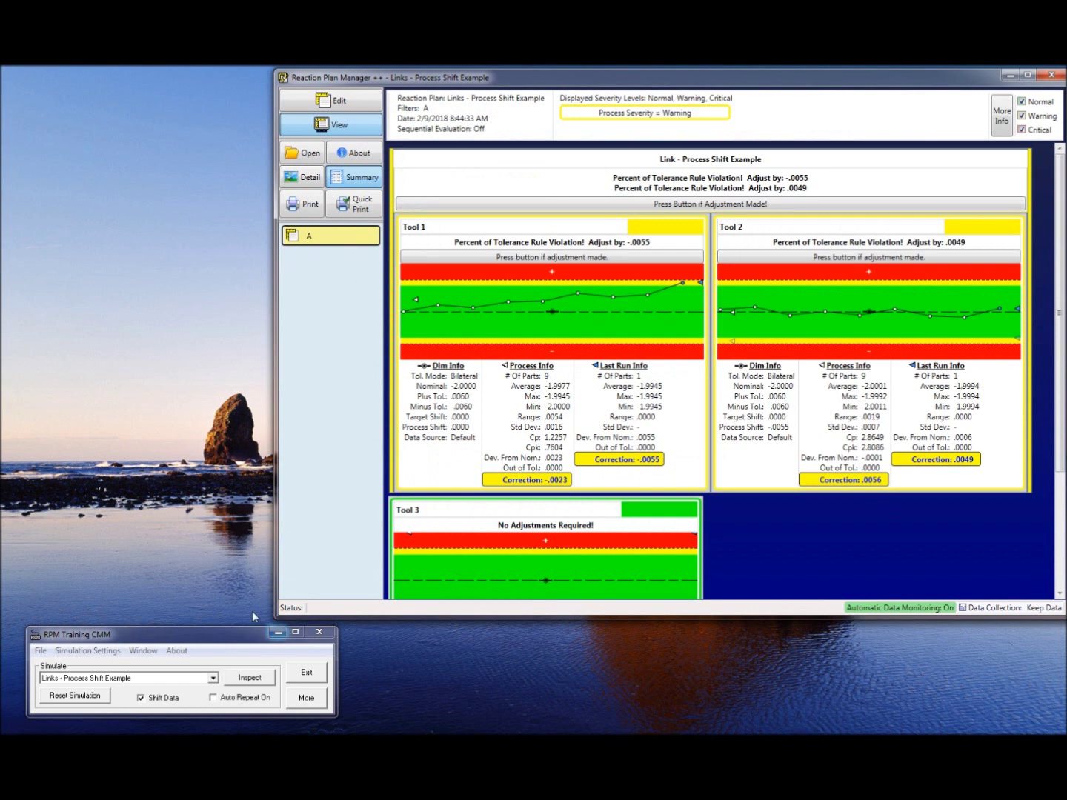
pyautogui.click(250, 677)
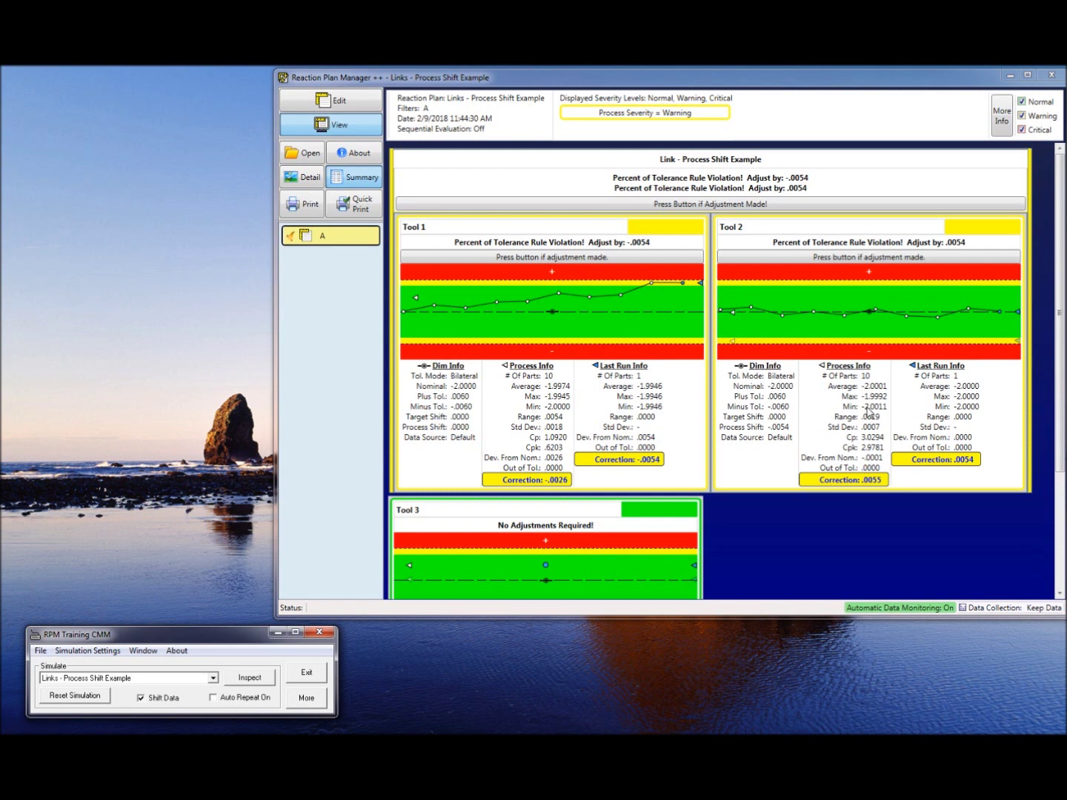
# - Examine Tool 3's process shift and correction against the last run corrections of Tool 1 and Tool 2
pyautogui.click(1060, 417)
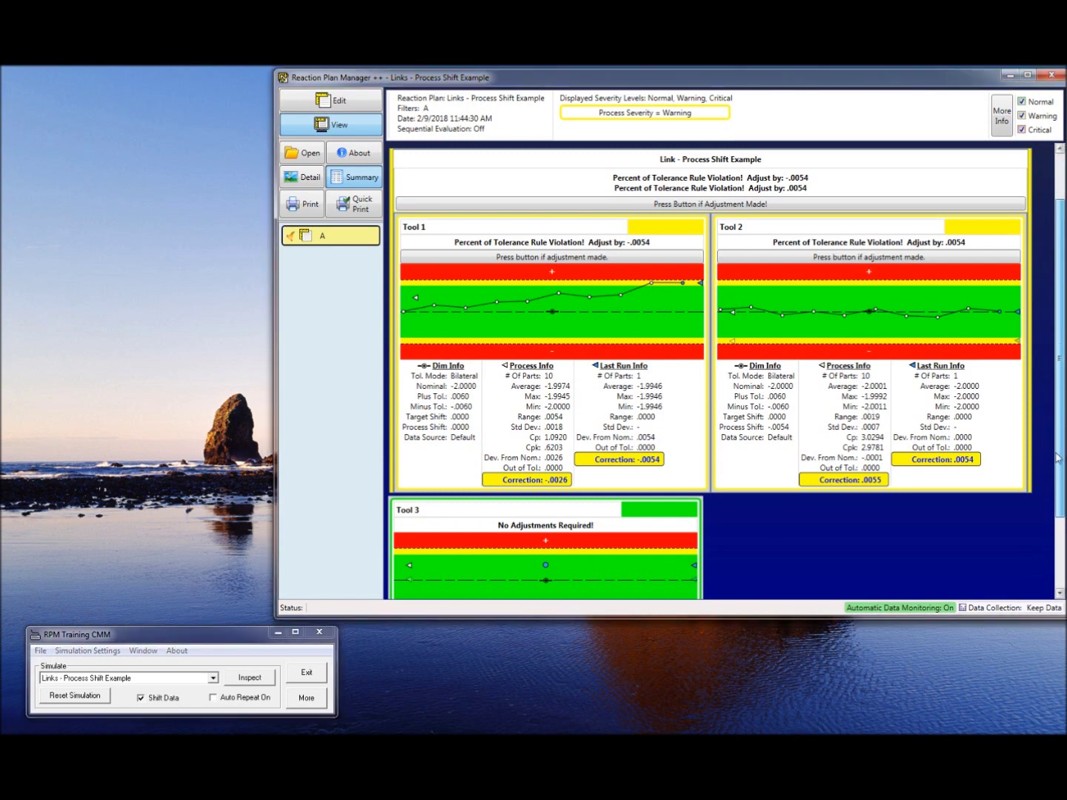
pyautogui.scroll(-2, 1057, 458)
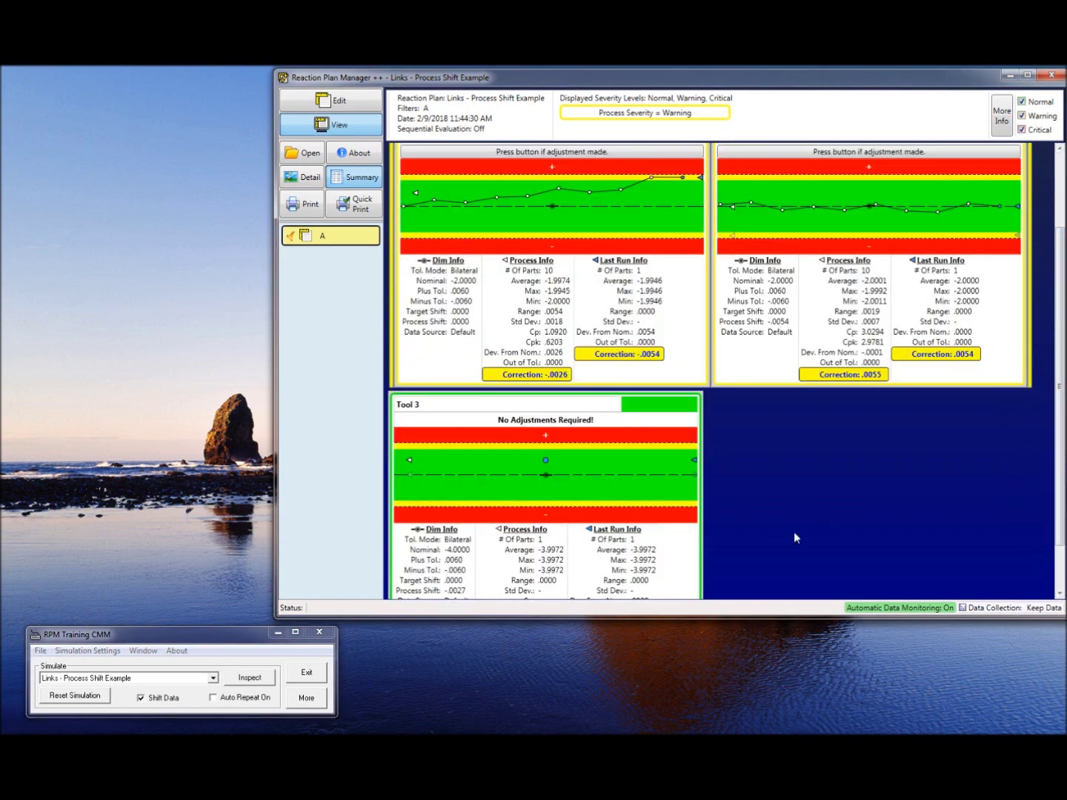
pyautogui.click(1058, 596)
pyautogui.click(1058, 594)
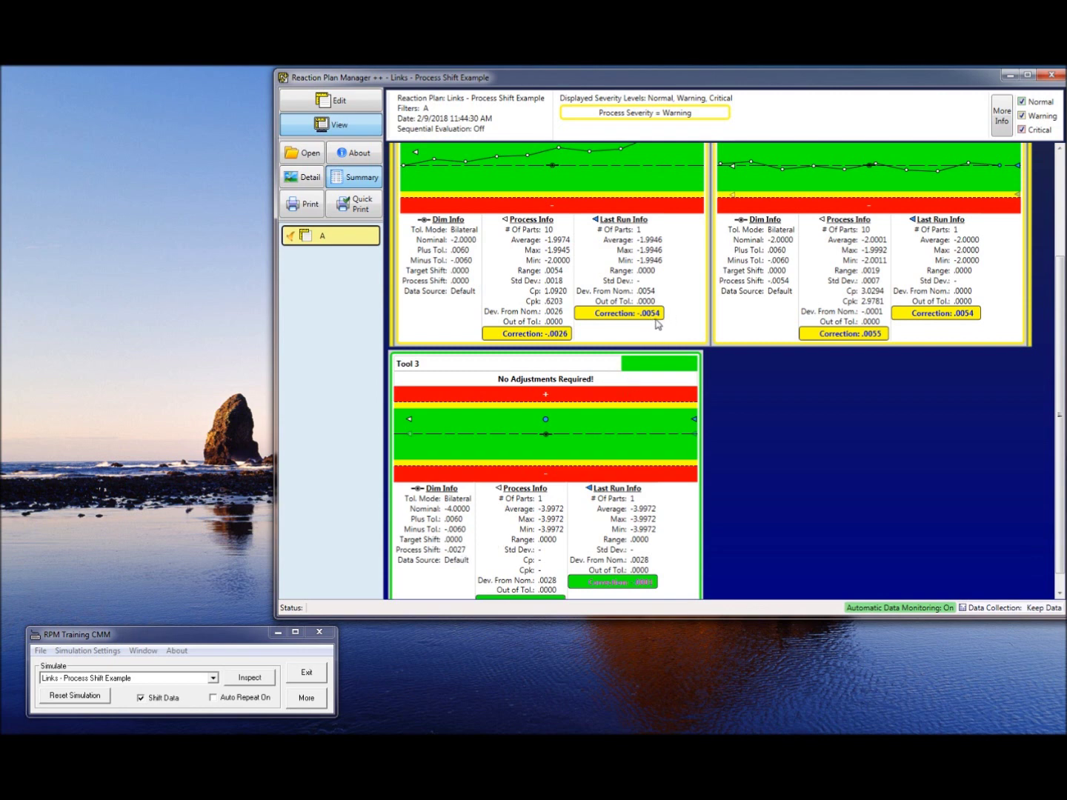
pyautogui.moveTo(1060, 428); pyautogui.dragTo(960, 508)
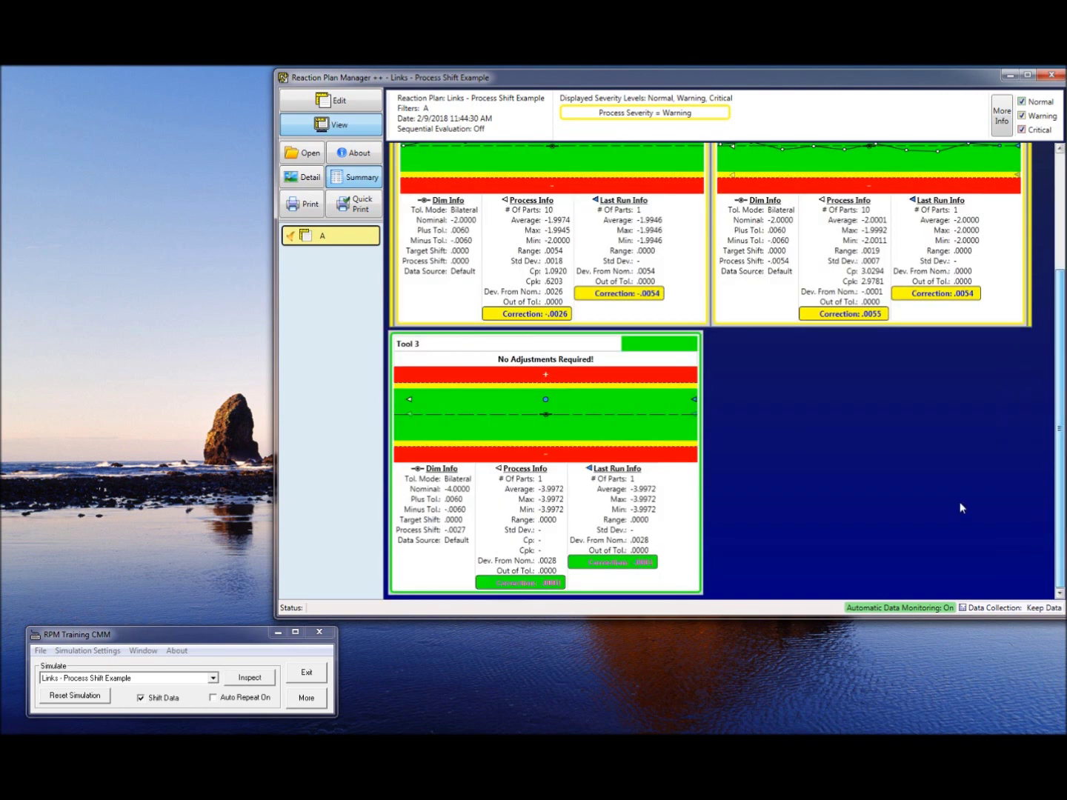
pyautogui.scroll(2, 970, 482)
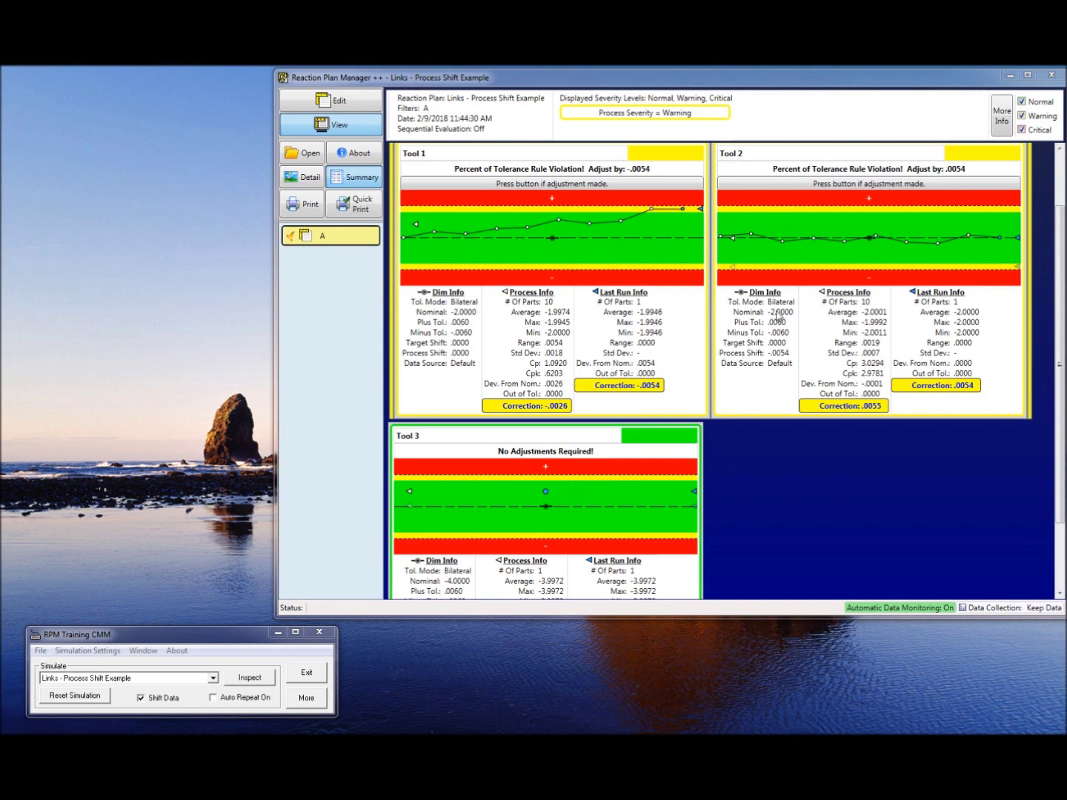
pyautogui.moveTo(548, 507)
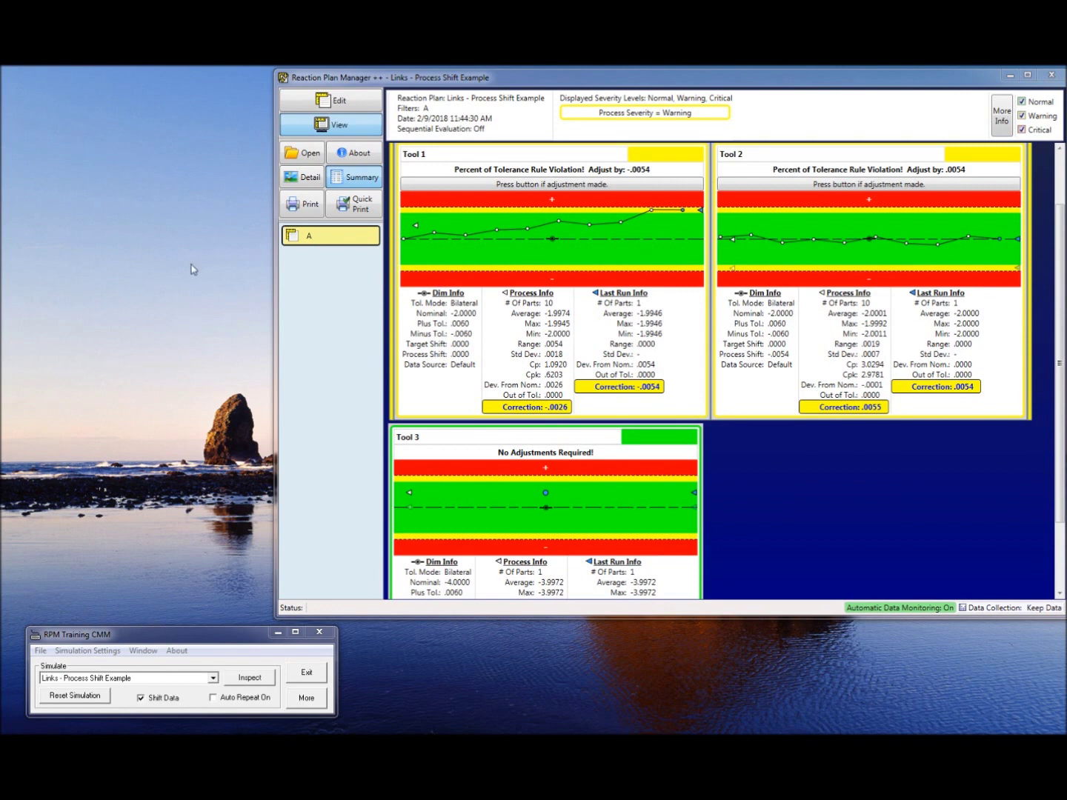
# - Return the reaction plan to edit mode, and open and enlarge the Dimension Links window
pyautogui.click(303, 124)
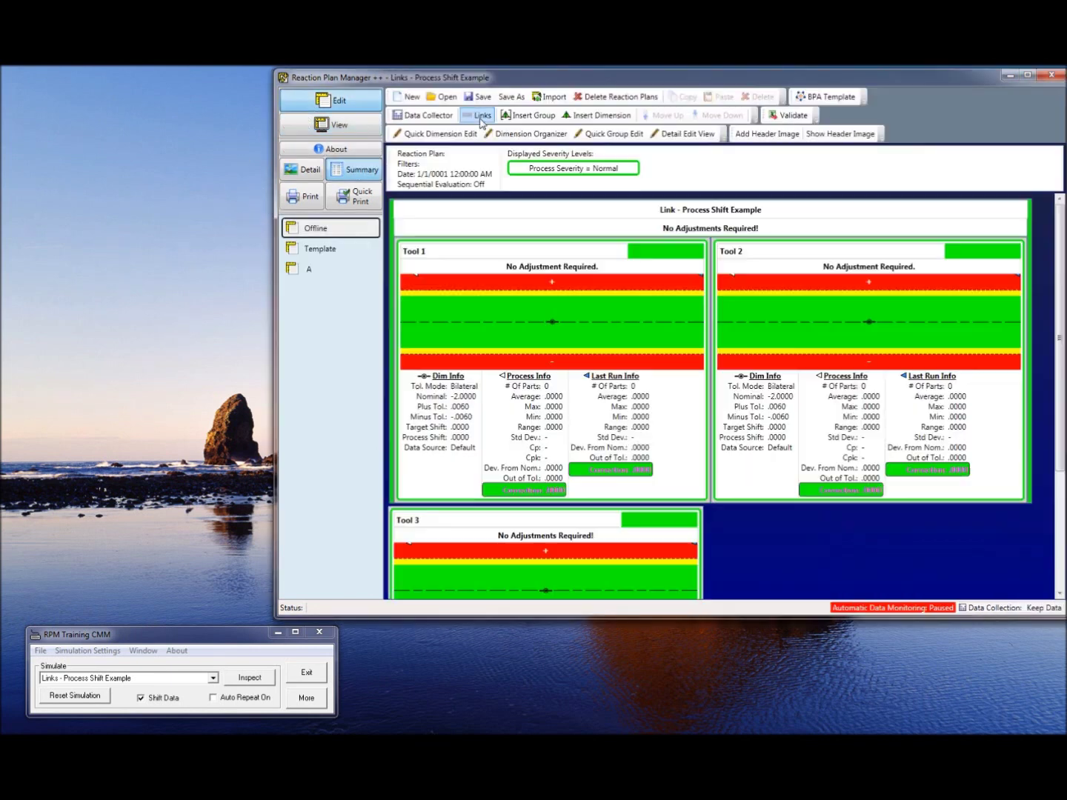
pyautogui.moveTo(1, 137); pyautogui.dragTo(361, 117)
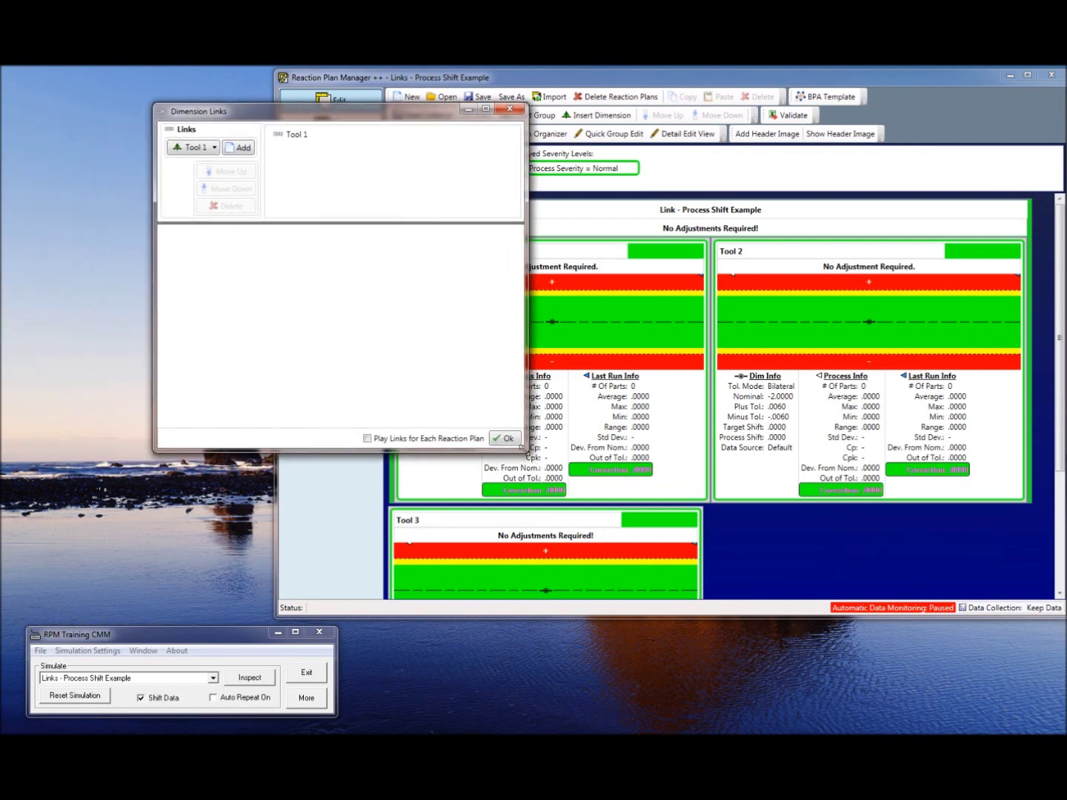
pyautogui.moveTo(522, 449); pyautogui.dragTo(739, 632)
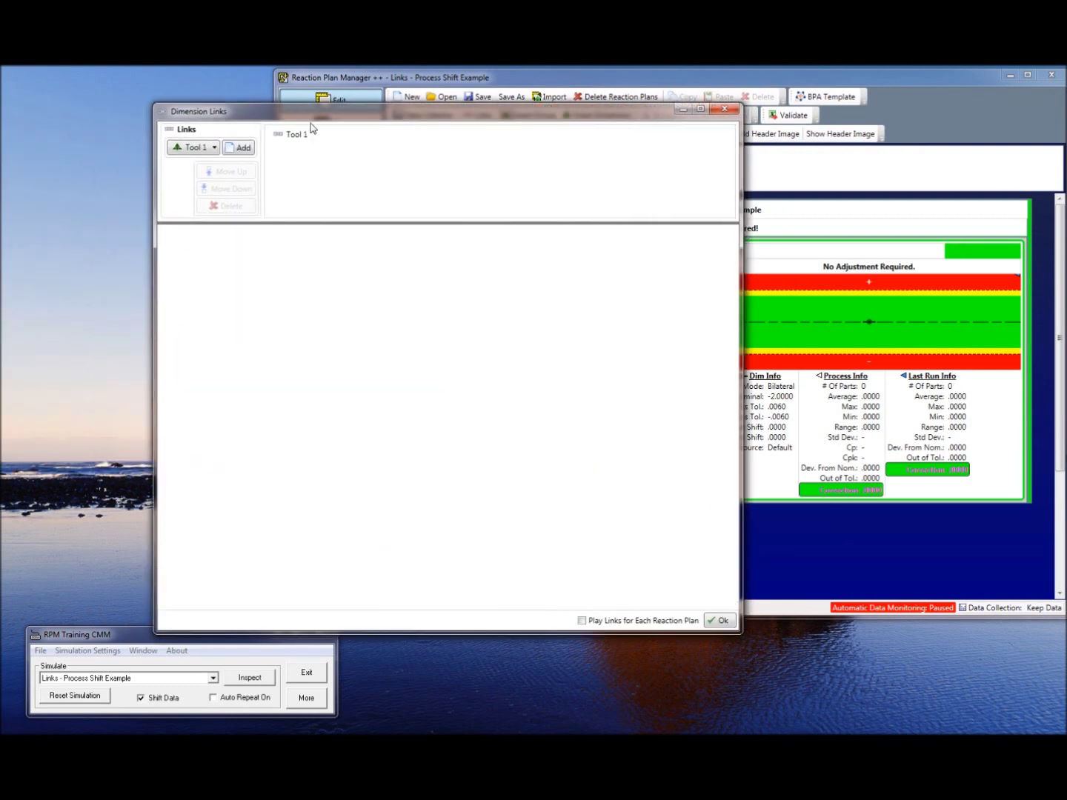
pyautogui.moveTo(311, 116); pyautogui.dragTo(367, 108)
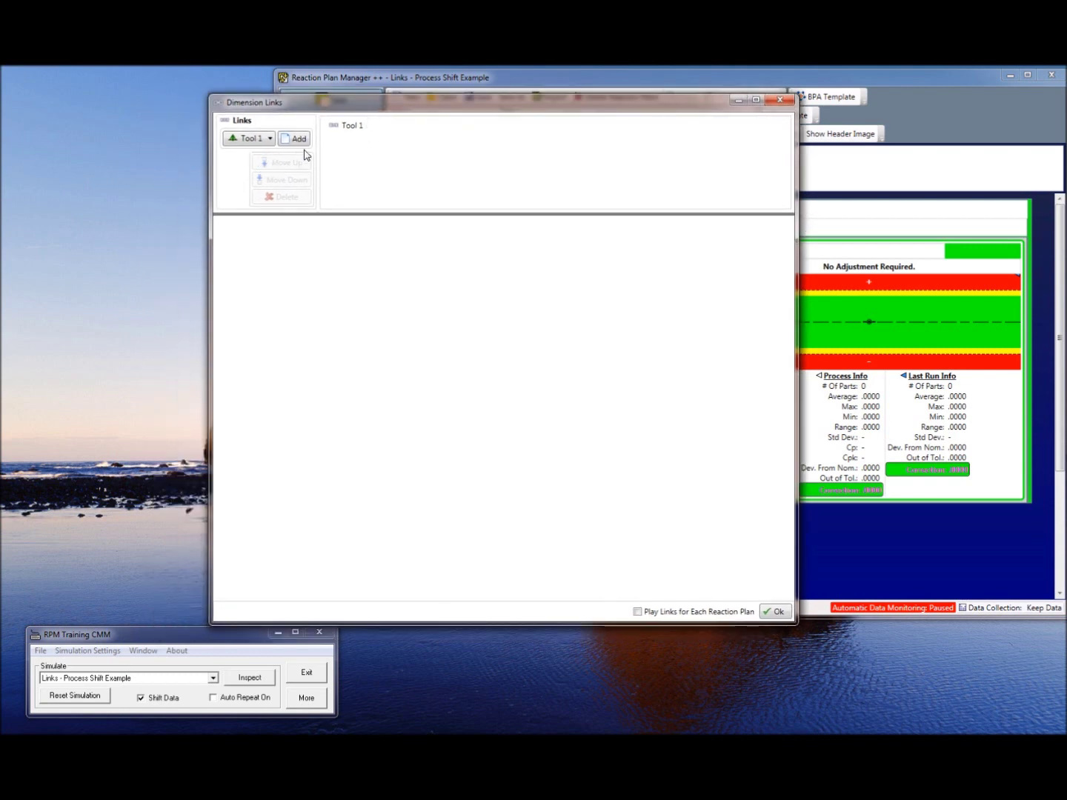
# - Delete the Tool 3 ProcessShift equation from the Tool 1 link's actions
pyautogui.click(345, 127)
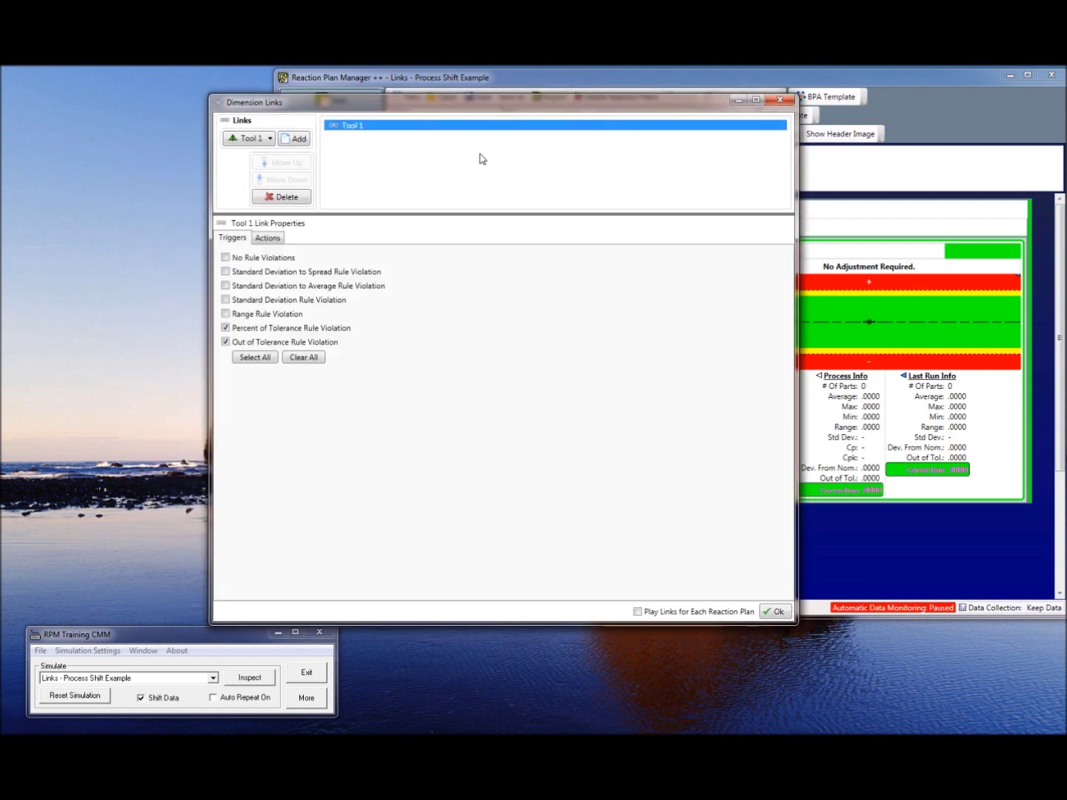
pyautogui.click(274, 239)
pyautogui.click(320, 397)
pyautogui.click(435, 407)
pyautogui.click(436, 406)
pyautogui.click(443, 410)
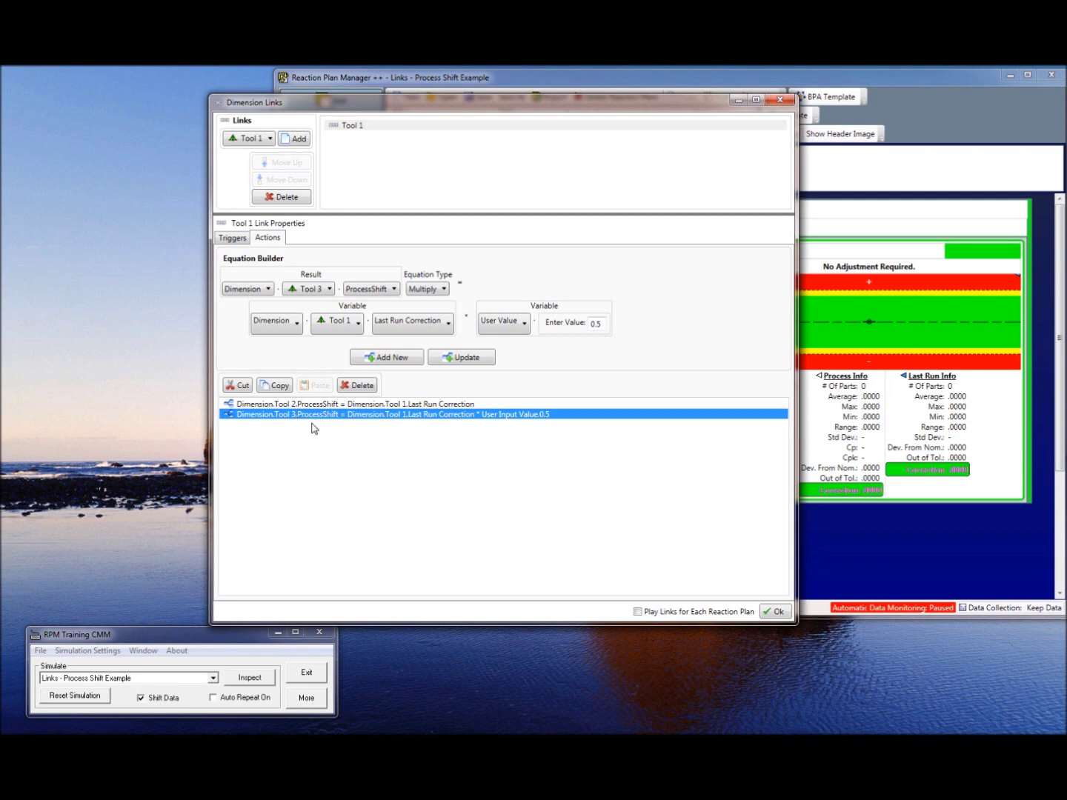
pyautogui.click(353, 386)
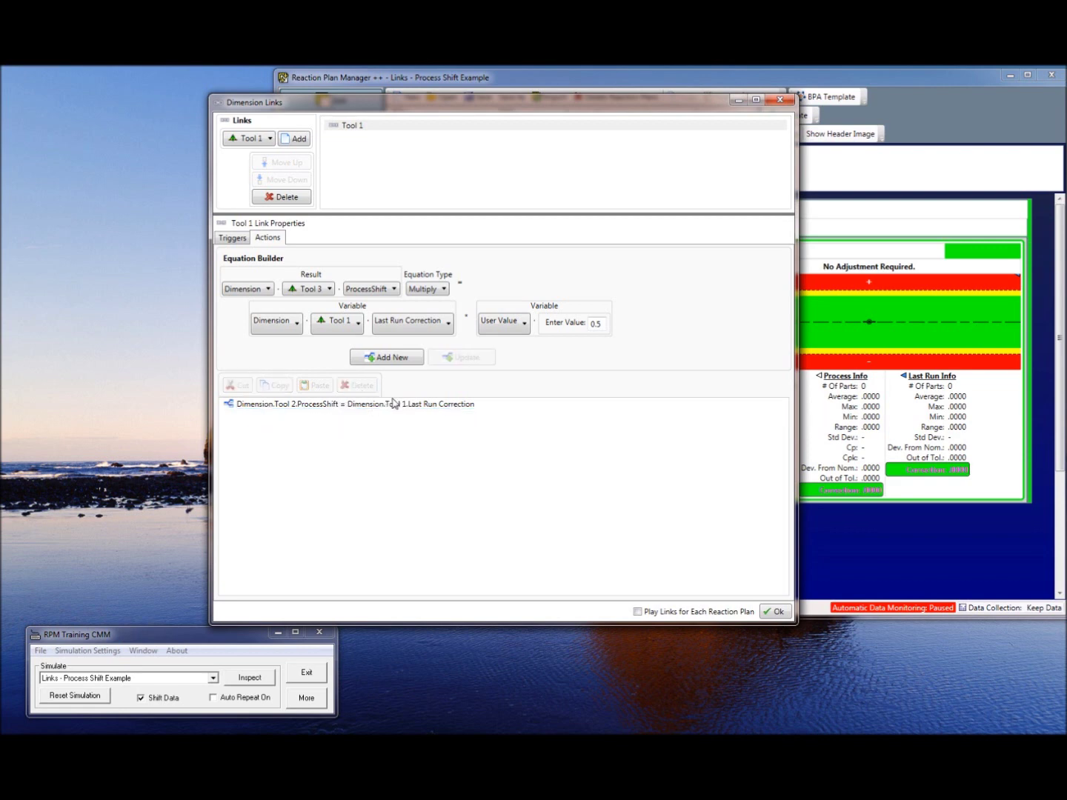
# - Add a new dimension link for Tool 2 and select it to show its actions
pyautogui.click(270, 139)
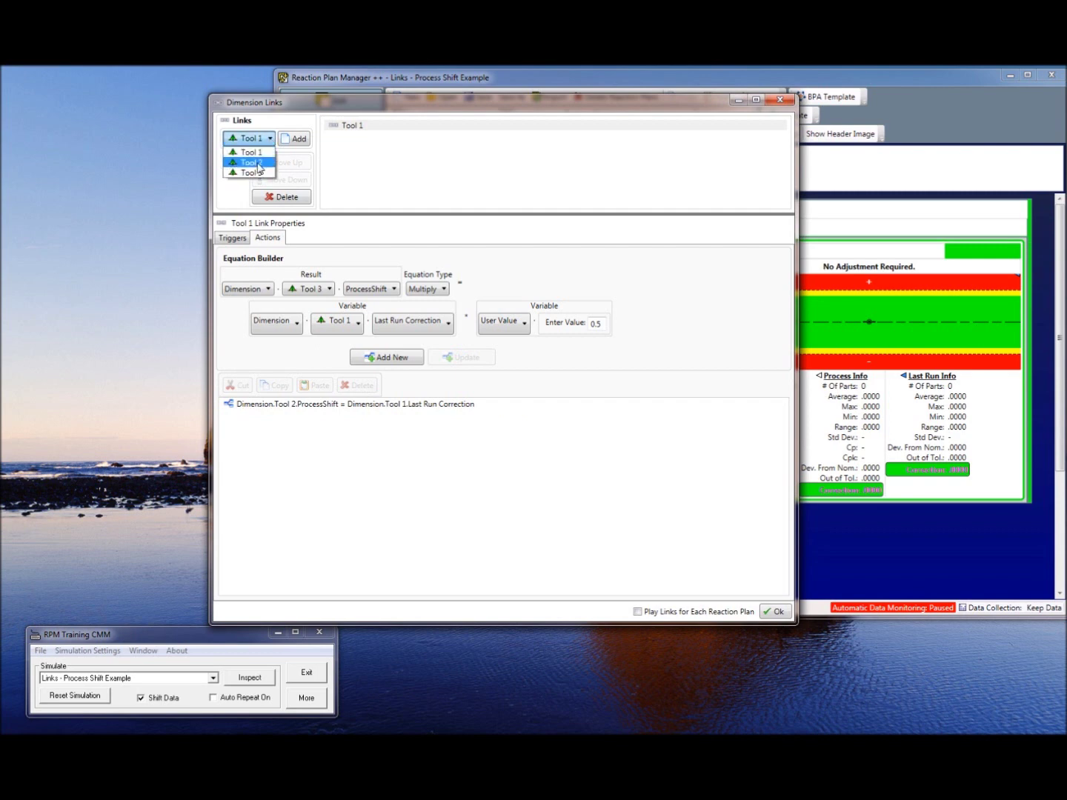
pyautogui.click(258, 163)
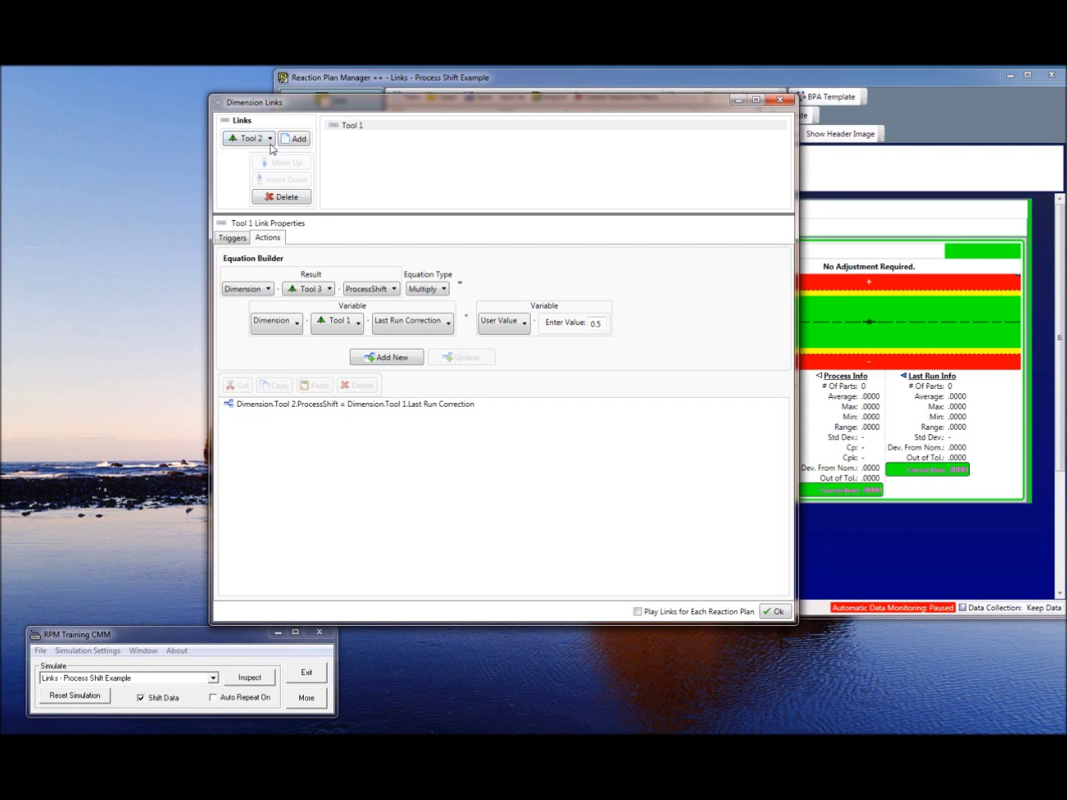
pyautogui.click(299, 138)
pyautogui.click(349, 137)
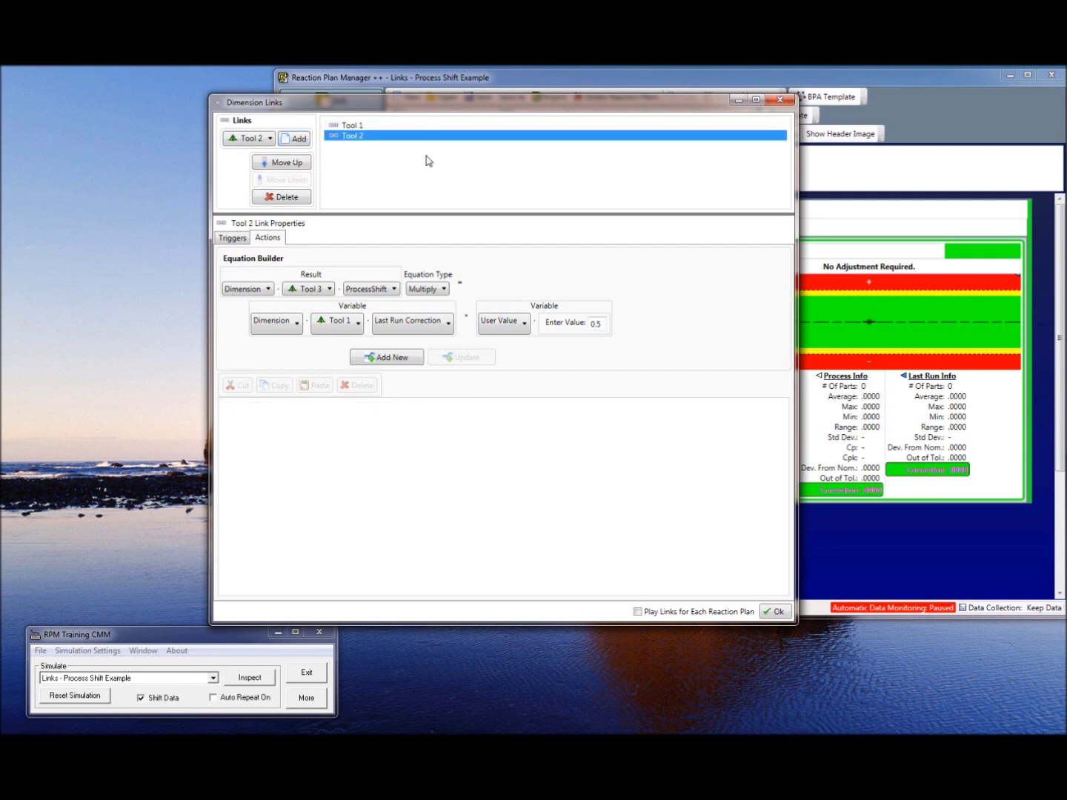
# - Compare the actions and order of the Tool 1 and Tool 2 links, ending on the Tool 2 link
pyautogui.click(351, 126)
pyautogui.click(351, 136)
pyautogui.click(354, 127)
pyautogui.click(354, 138)
pyautogui.click(354, 130)
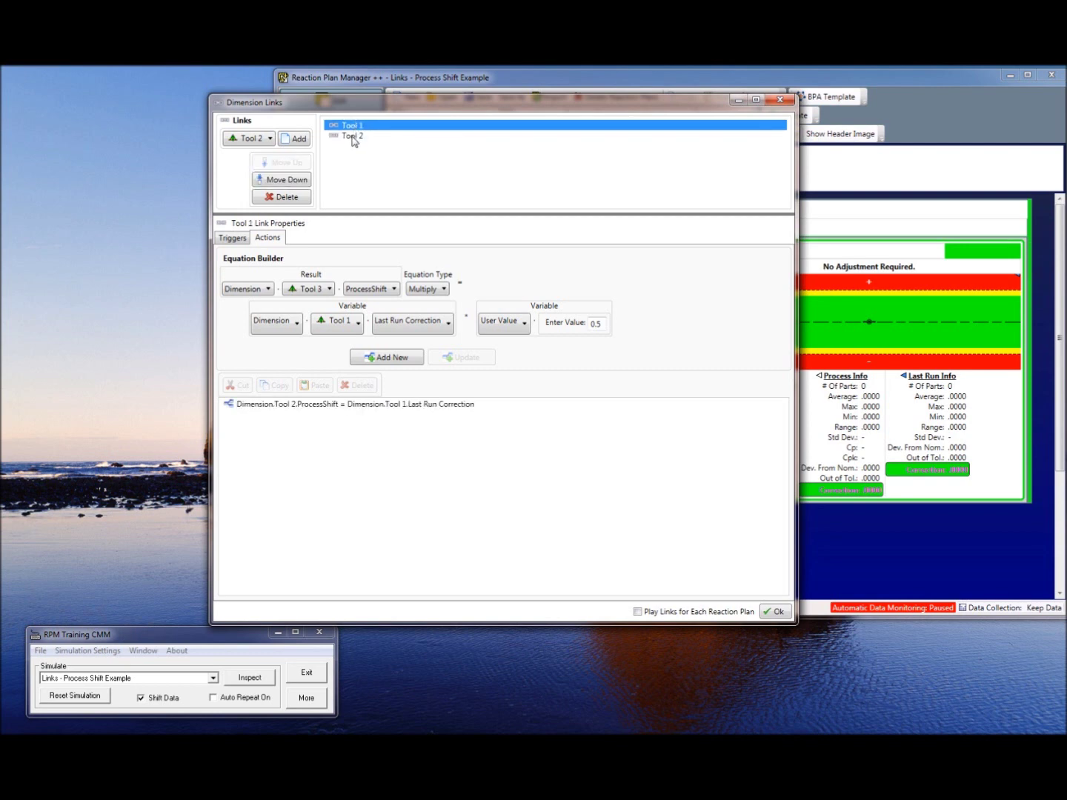
pyautogui.click(353, 137)
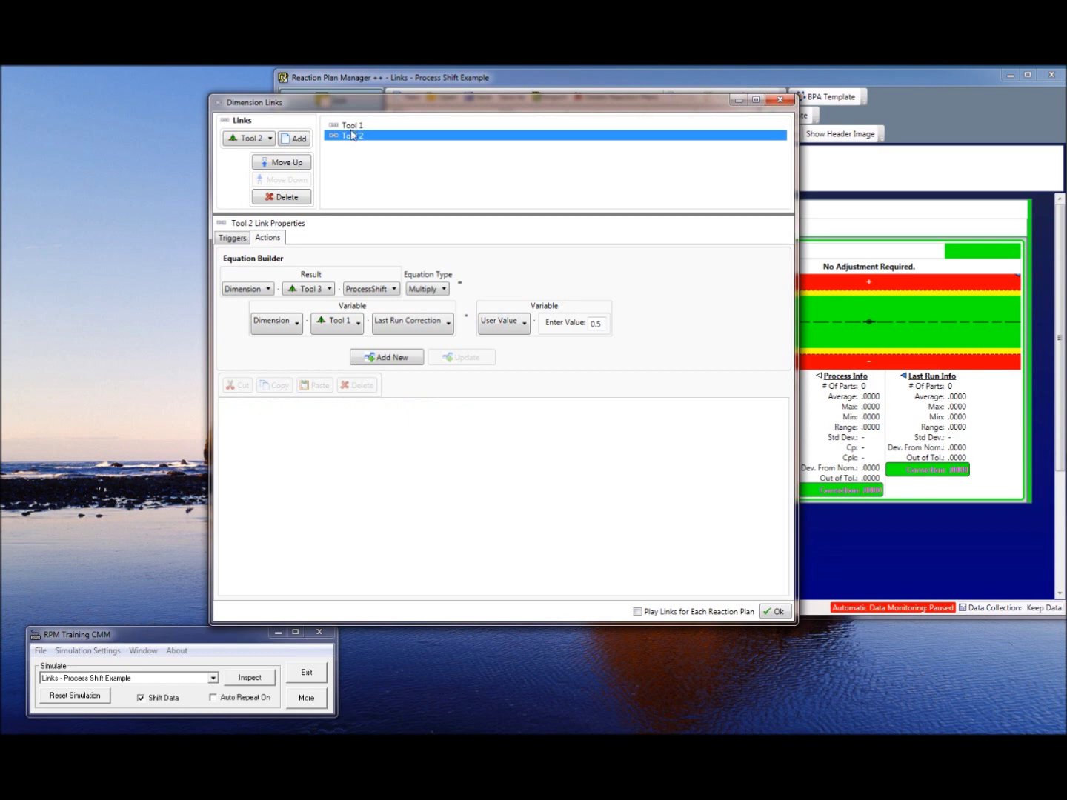
pyautogui.click(354, 128)
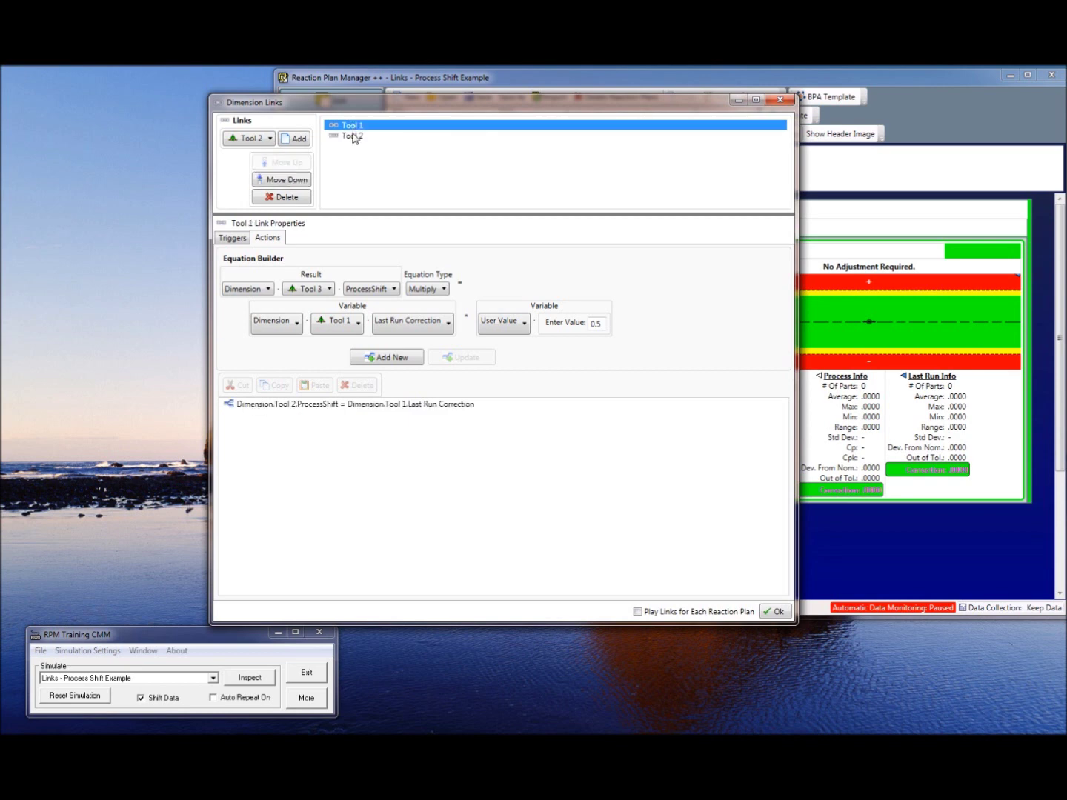
pyautogui.click(354, 138)
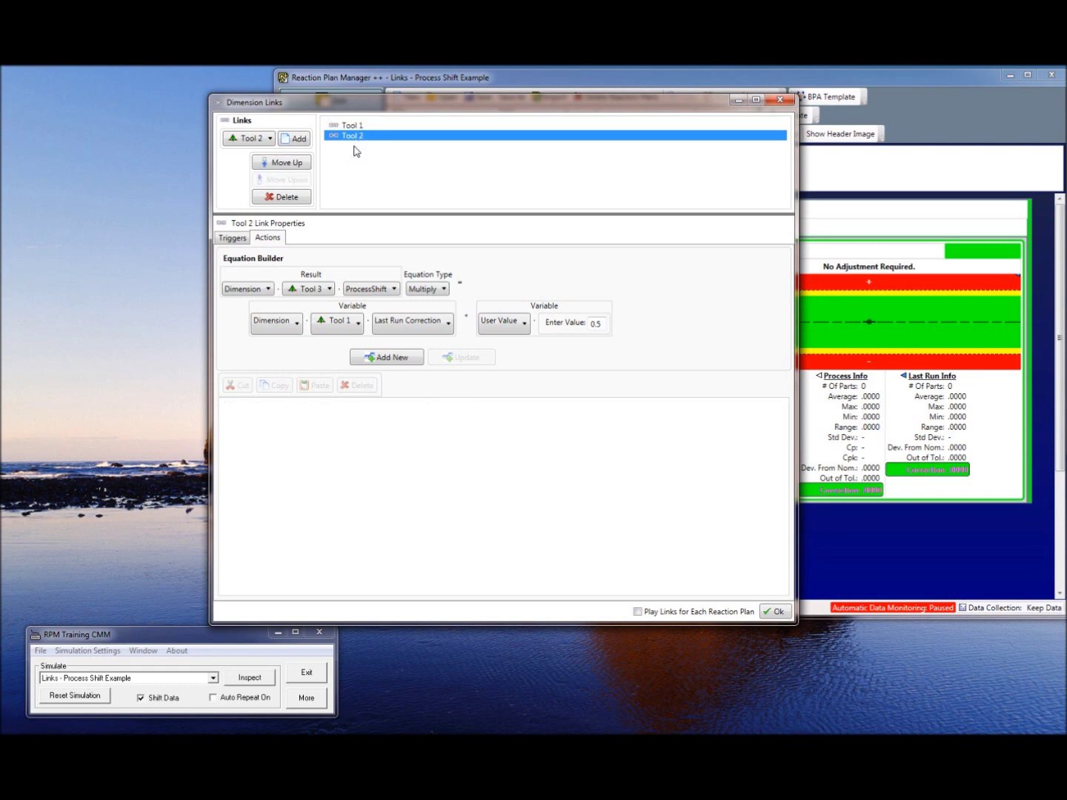
# - Set the Tool 2 link's triggers to Percent of Tolerance Rule Violation and Out of Tolerance Rule Violation
pyautogui.click(237, 239)
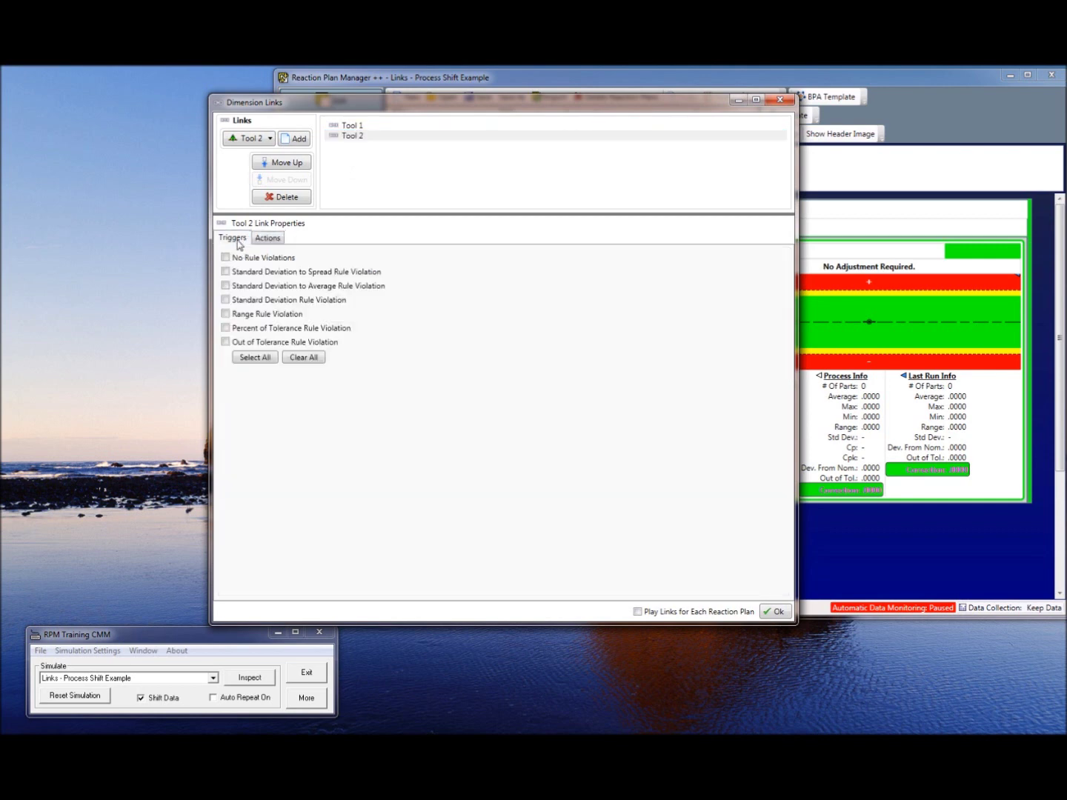
pyautogui.click(226, 328)
pyautogui.click(234, 342)
# - Add an Assignment equation to the Tool 2 link's actions that sets Tool 3 ProcessShift to Tool 2 Last Run Correction
pyautogui.click(268, 238)
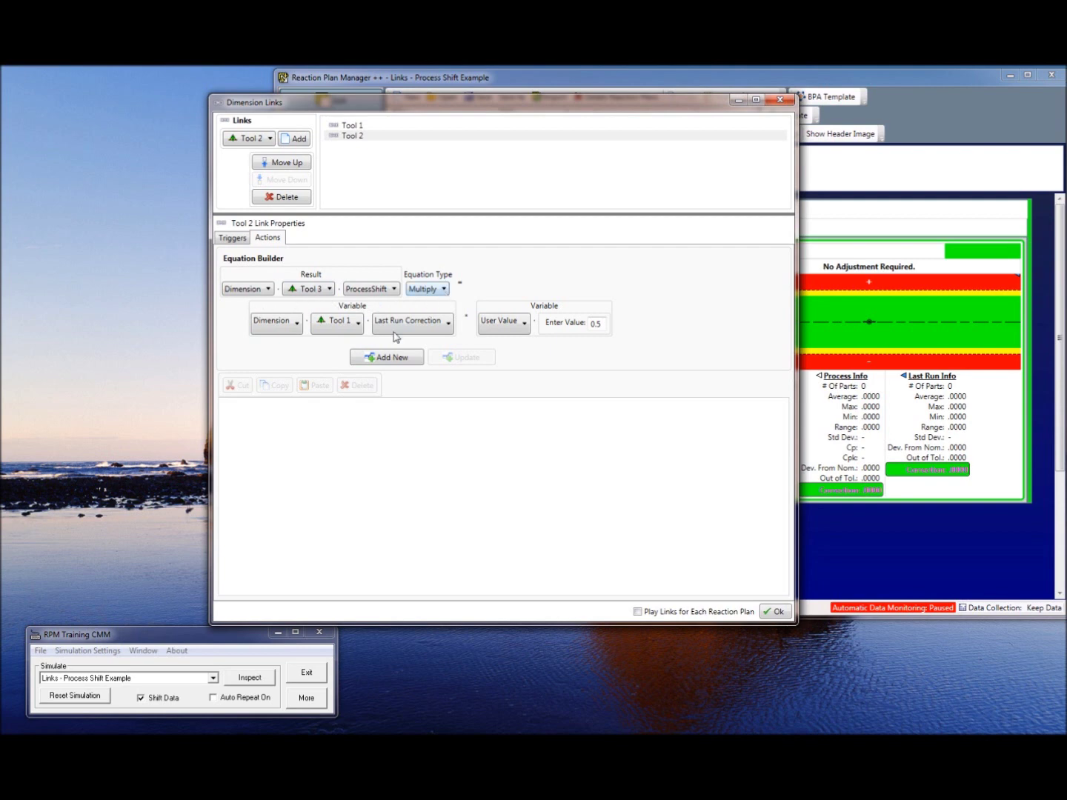
pyautogui.click(444, 289)
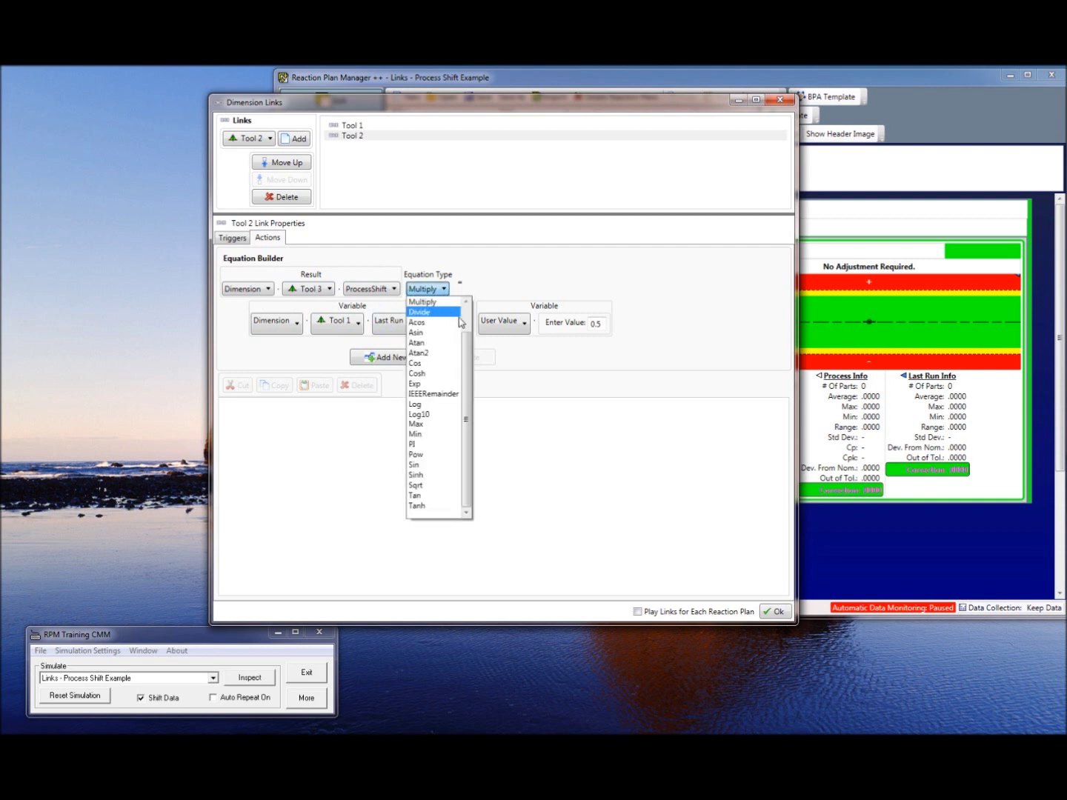
pyautogui.scroll(1, 467, 345)
pyautogui.click(444, 303)
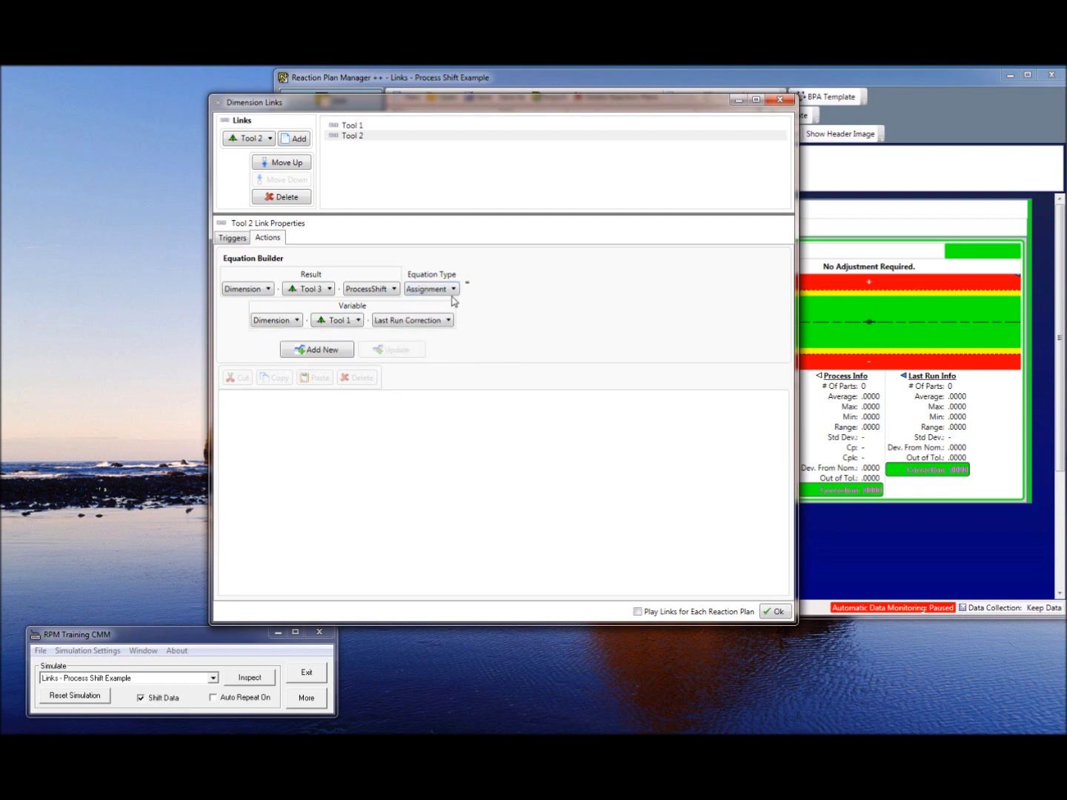
pyautogui.click(358, 322)
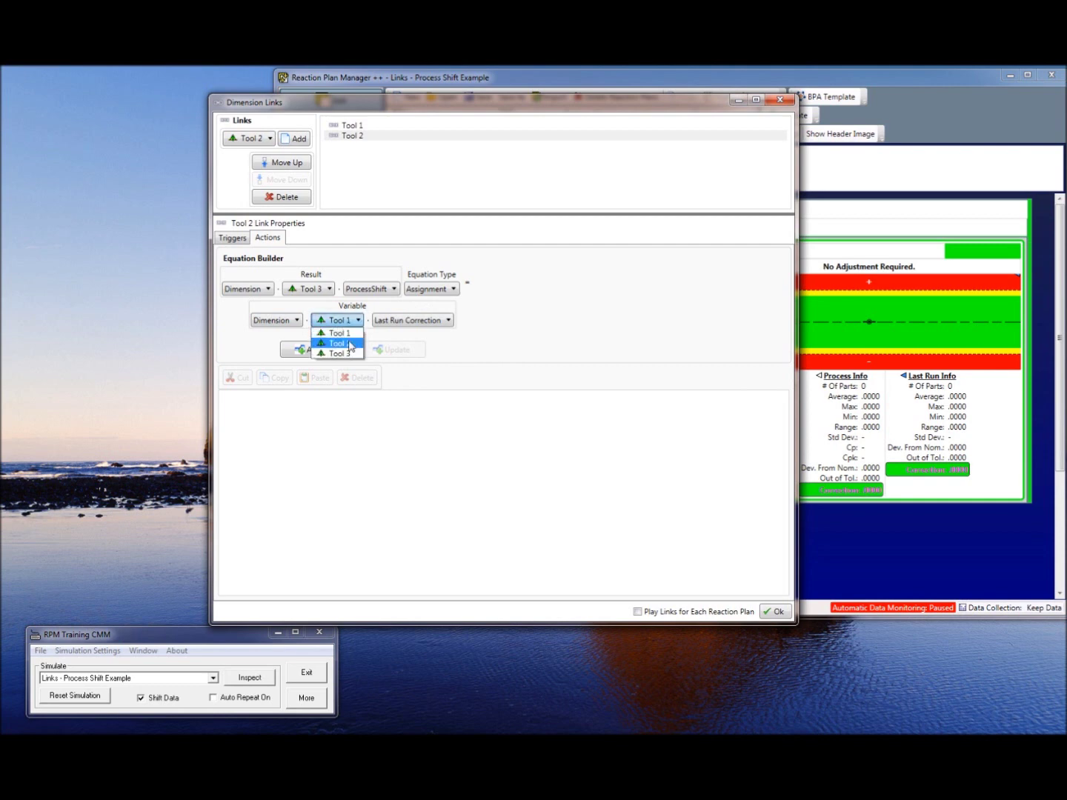
pyautogui.click(348, 350)
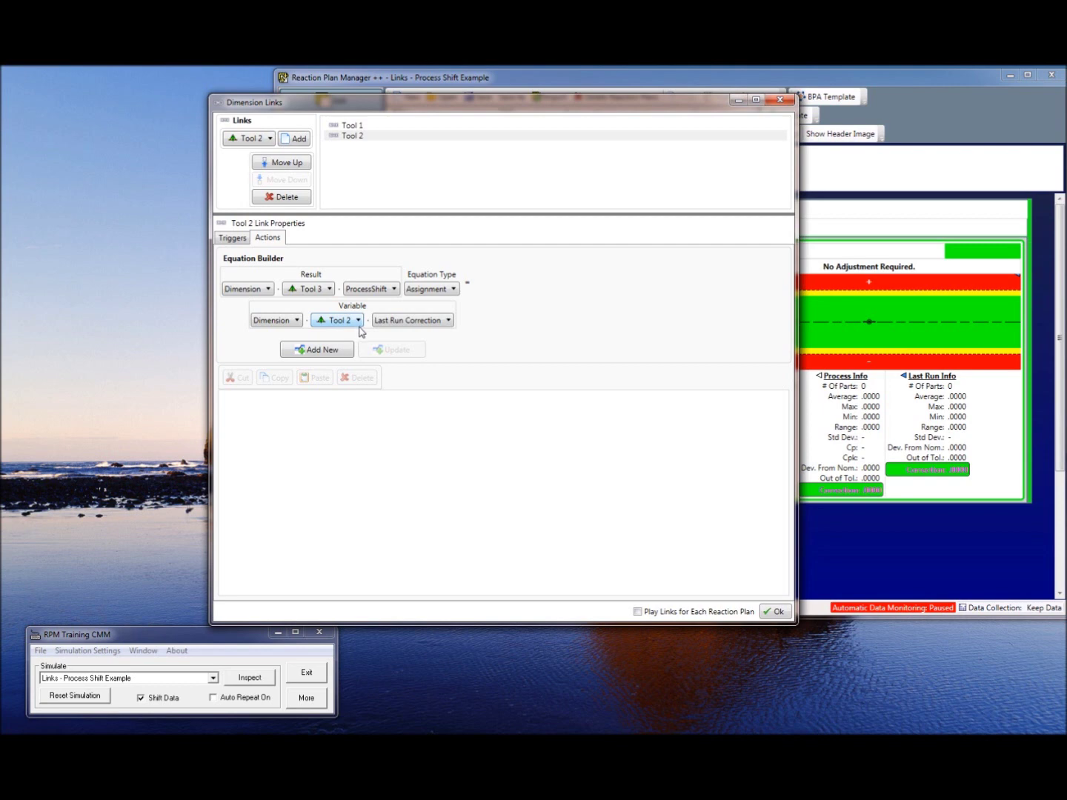
pyautogui.click(328, 348)
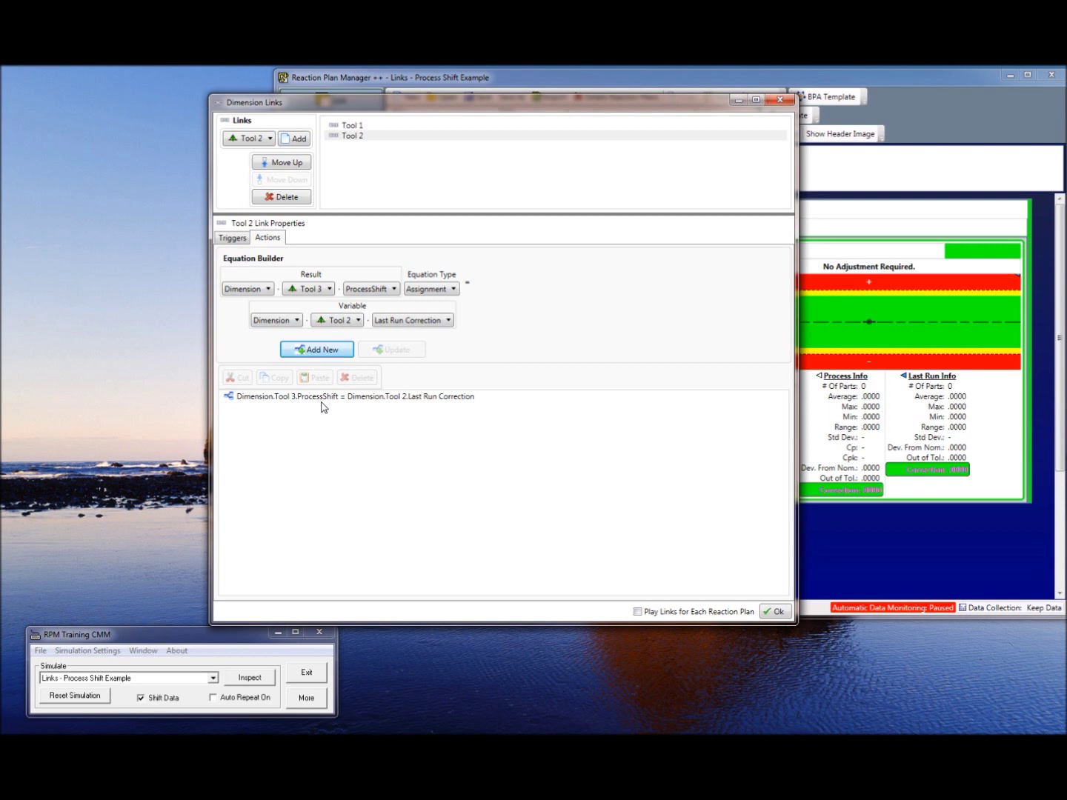
# - Accept the dimension links and switch the reaction plan from edit mode to view mode
pyautogui.click(776, 612)
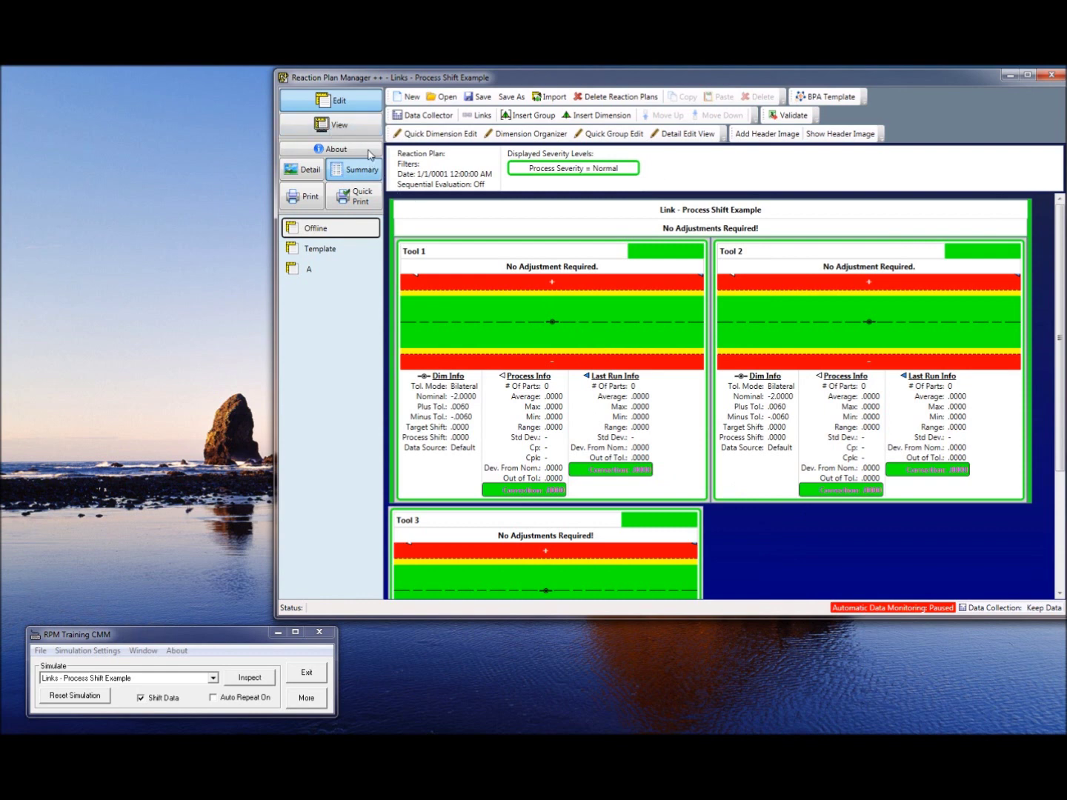
pyautogui.click(333, 103)
pyautogui.click(591, 453)
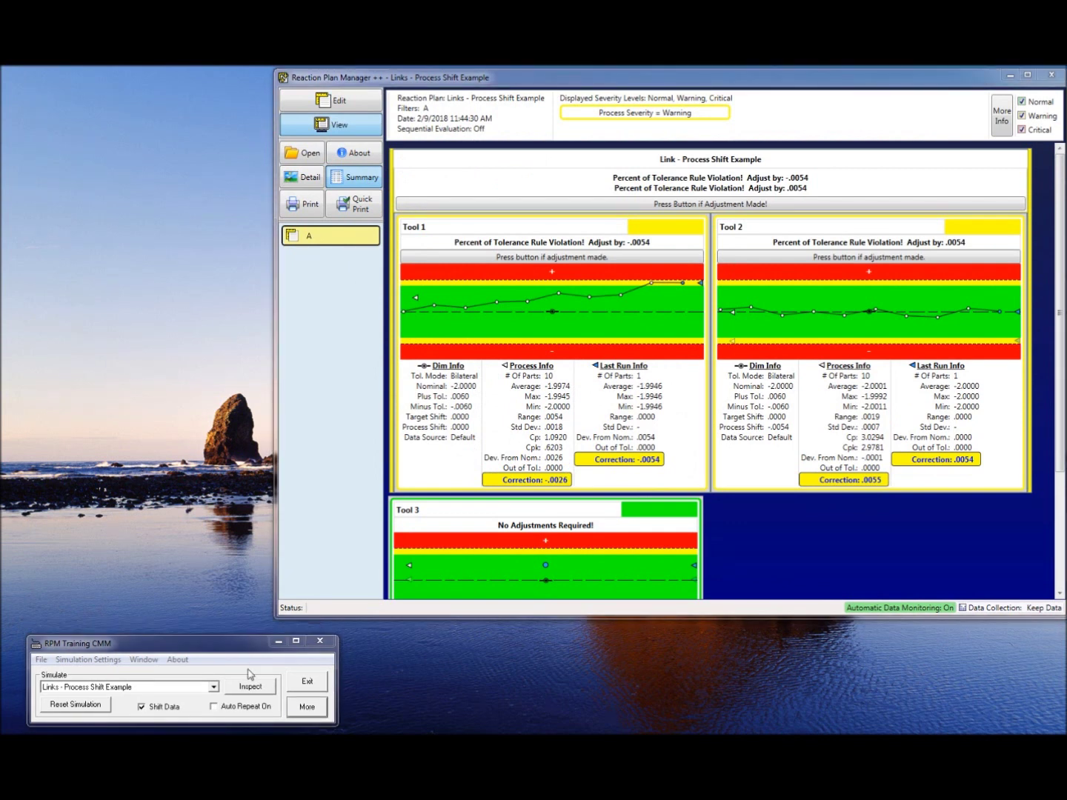
# - Simulate an inspection in RPM Training CMM and compare the process shifts and last run corrections of Tools 1, 2 and 3
pyautogui.click(251, 689)
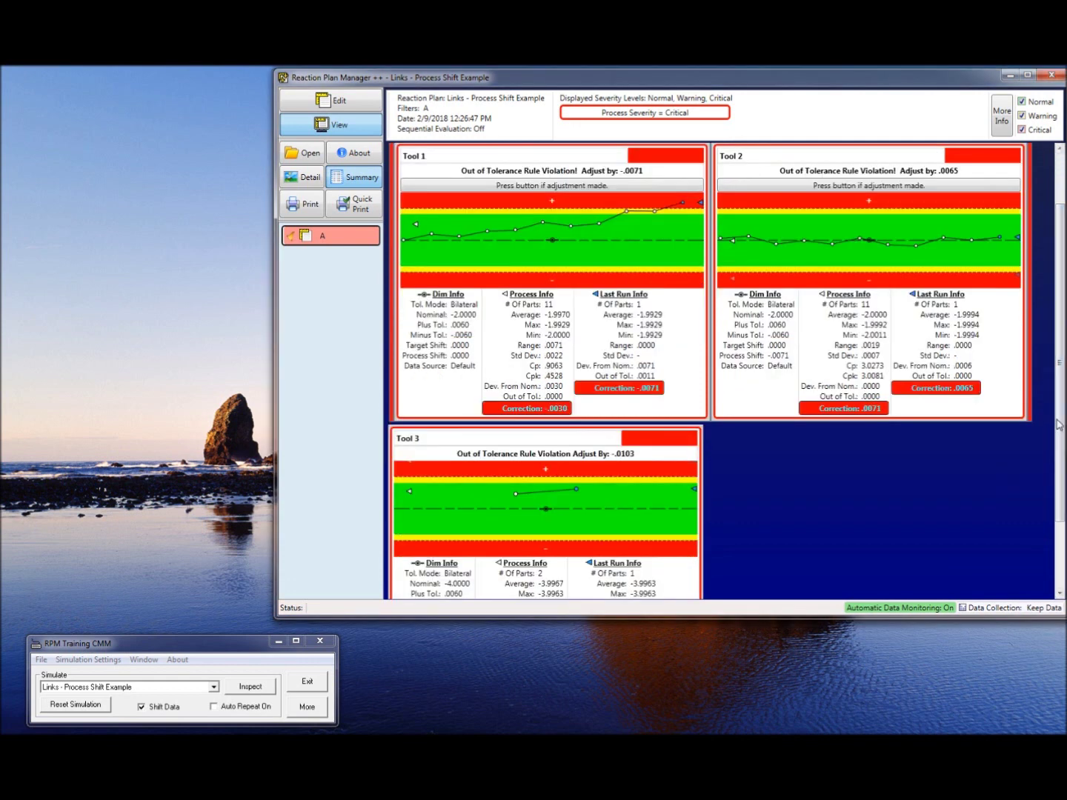
pyautogui.scroll(-2, 1060, 423)
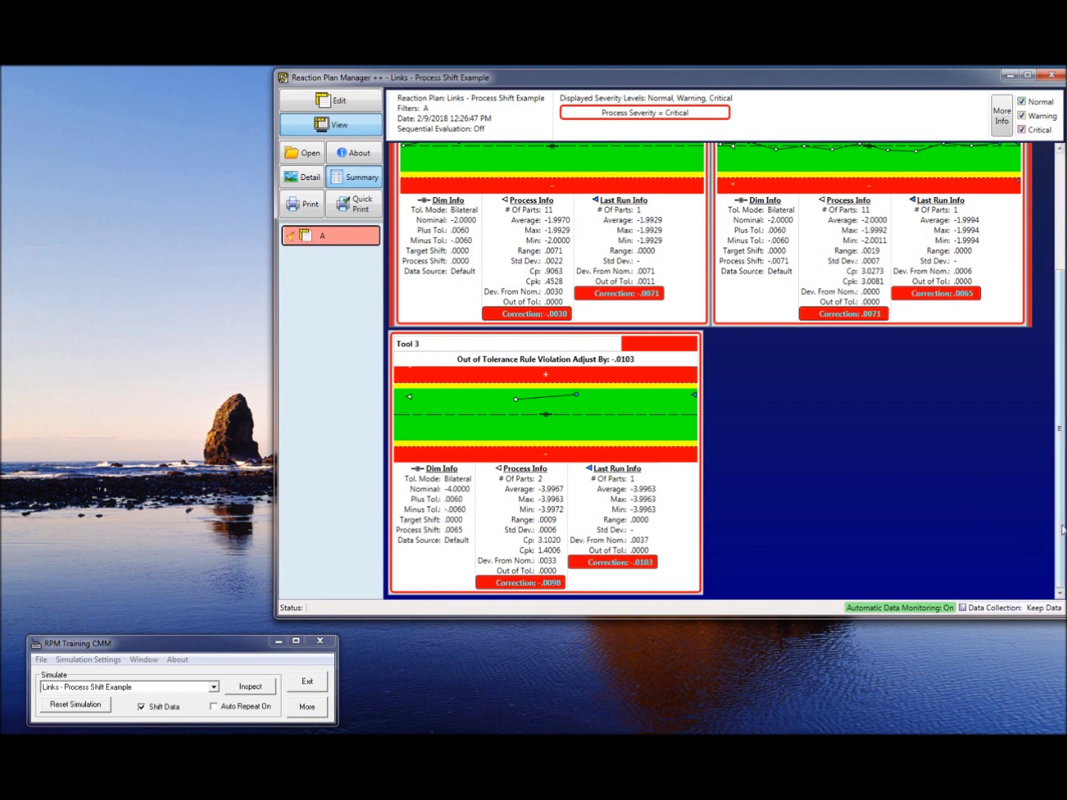
pyautogui.scroll(1, 1062, 518)
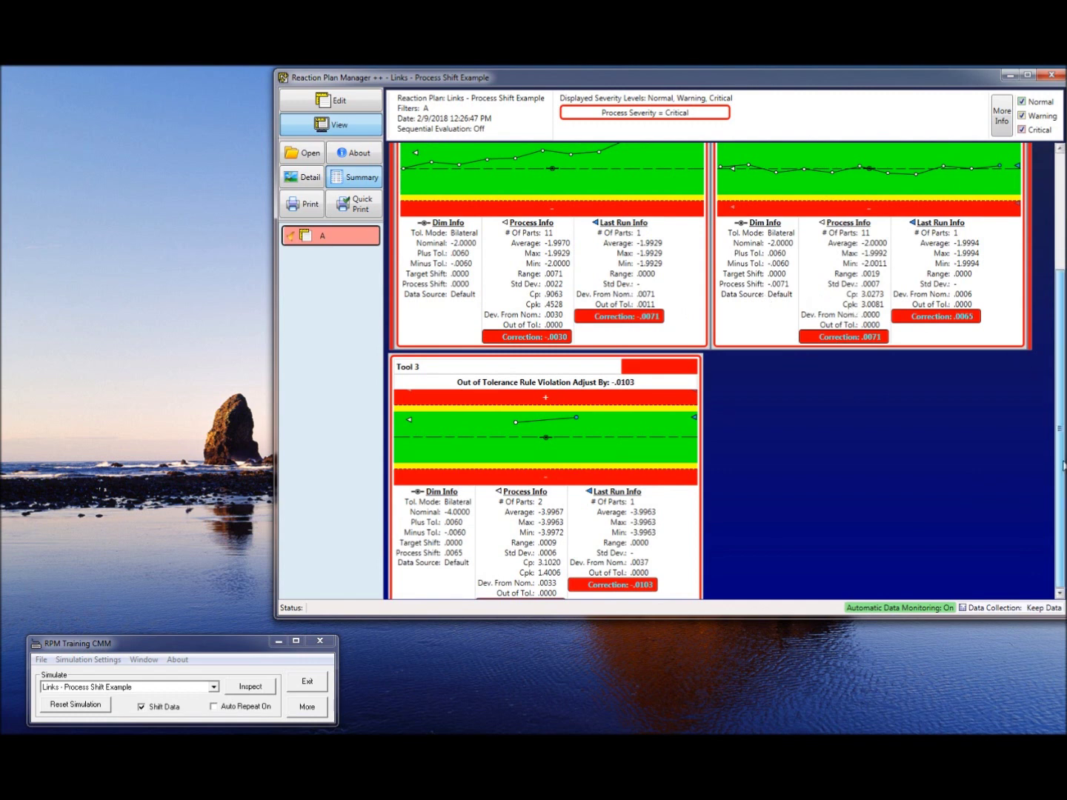
pyautogui.scroll(-1, 1063, 474)
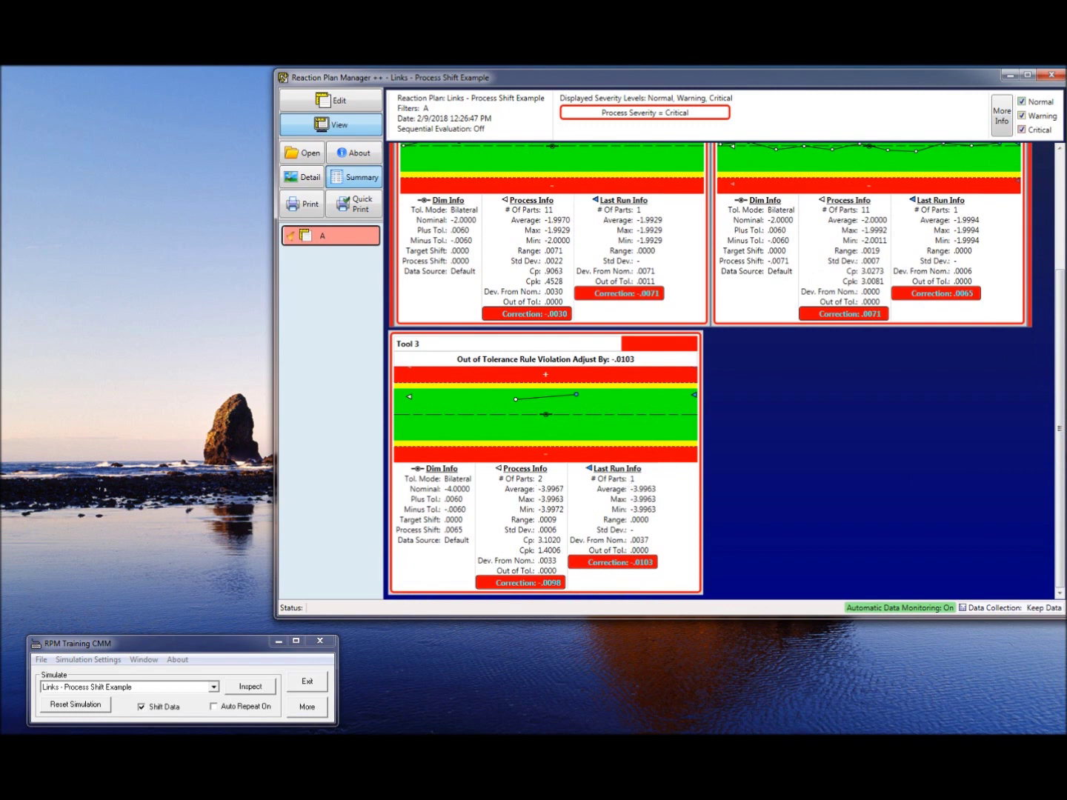